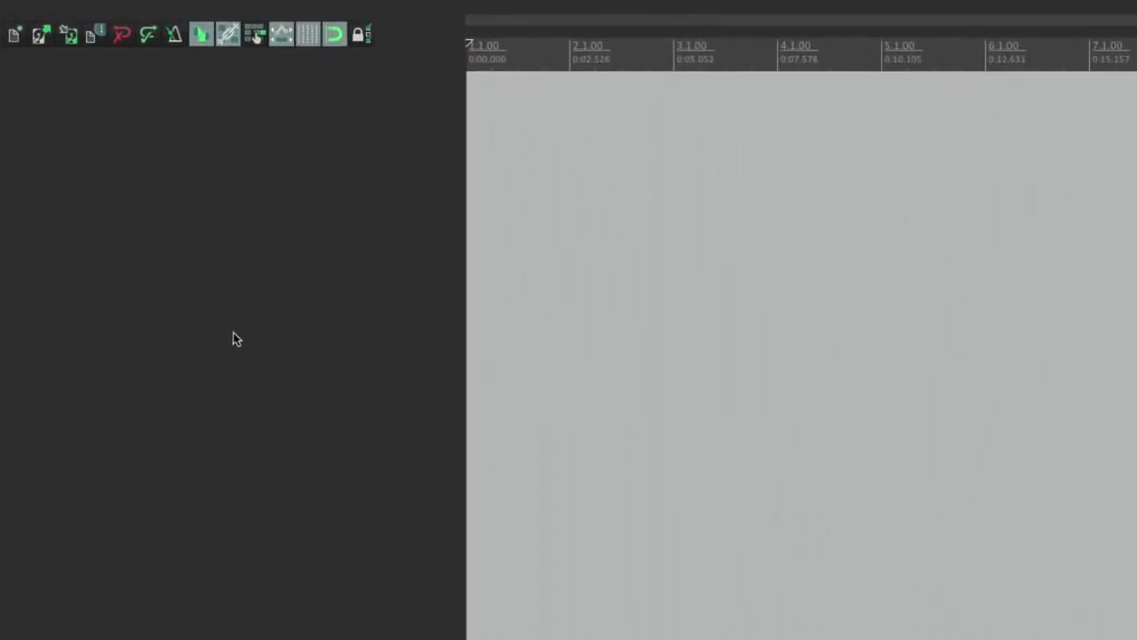
# Step: Add three empty tracks to the project, deleting the third one and adding it again
pyautogui.doubleClick(347, 238)
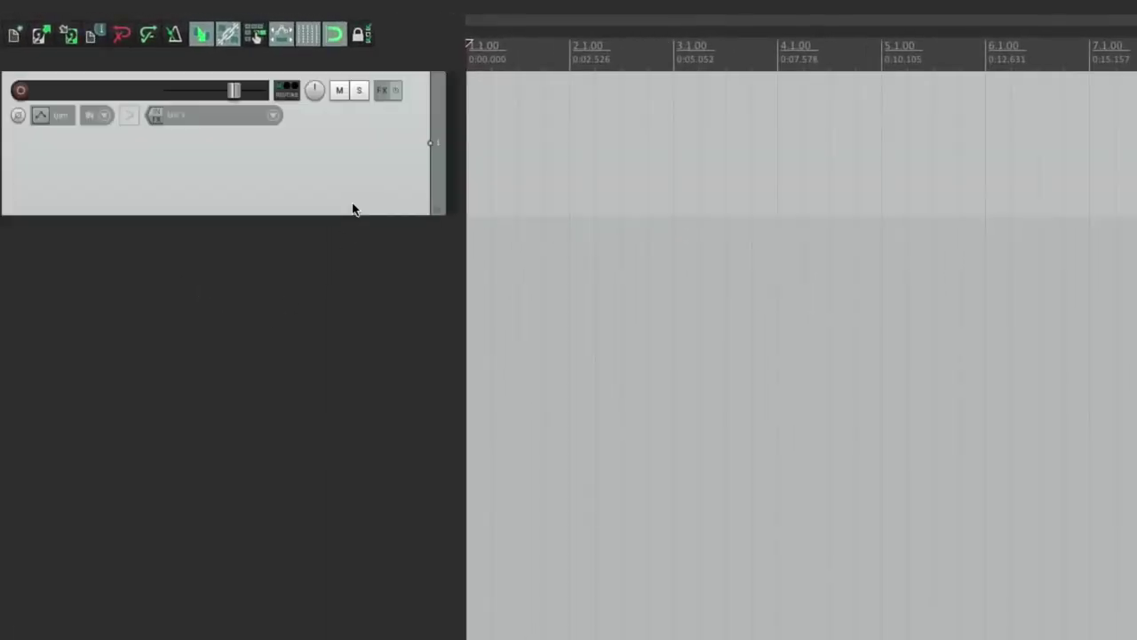
pyautogui.doubleClick(342, 282)
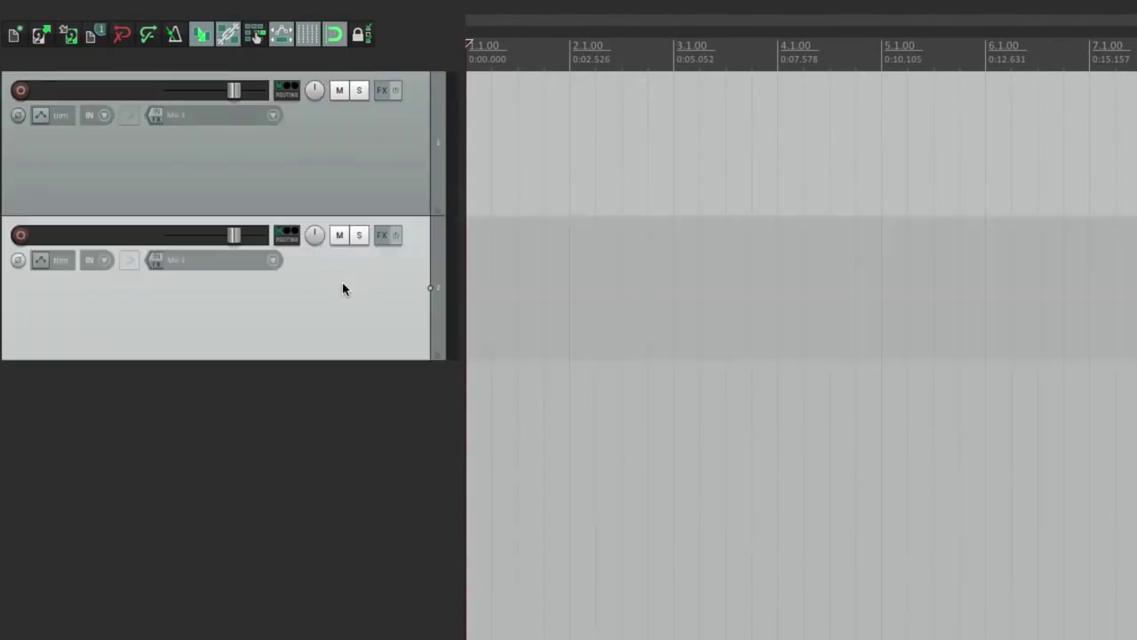
pyautogui.click(290, 449)
pyautogui.doubleClick(289, 445)
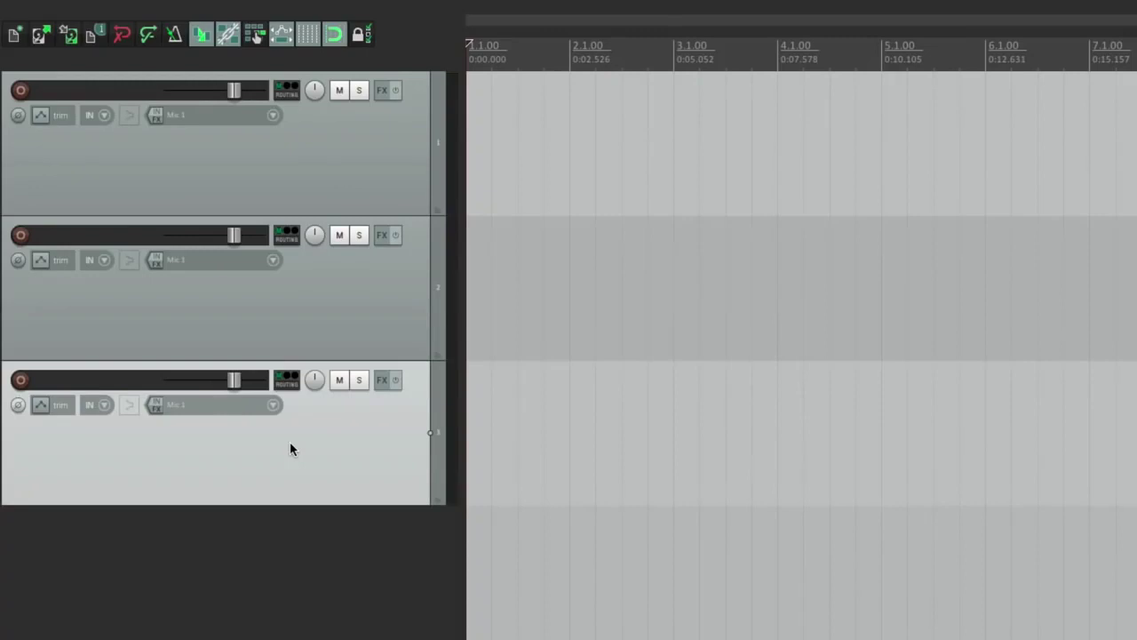
pyautogui.press('Delete')
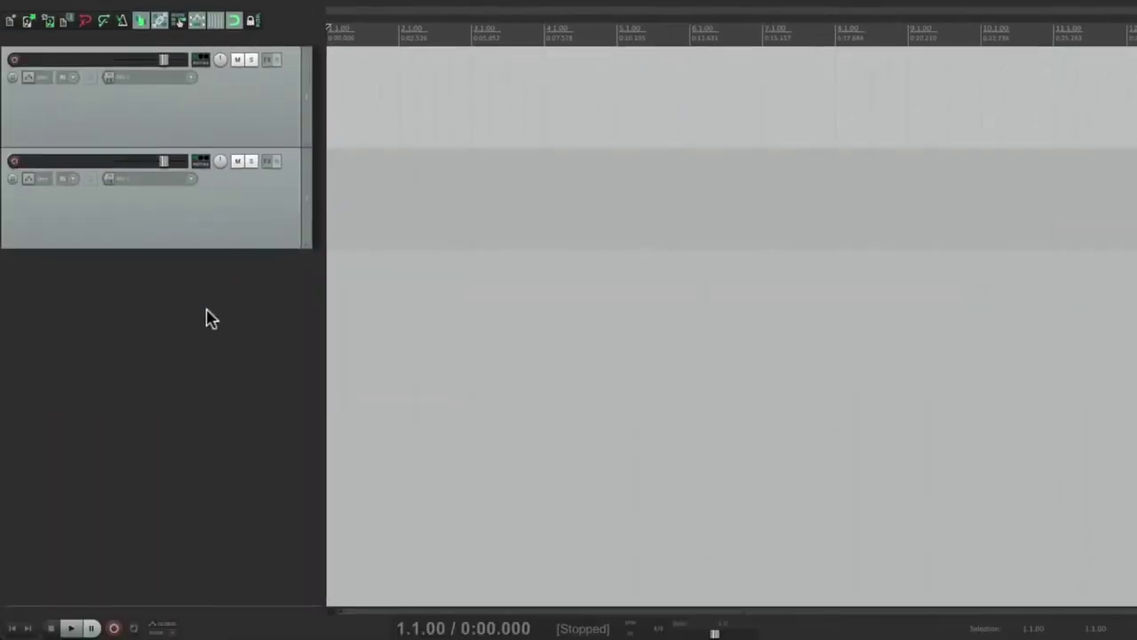
pyautogui.doubleClick(208, 317)
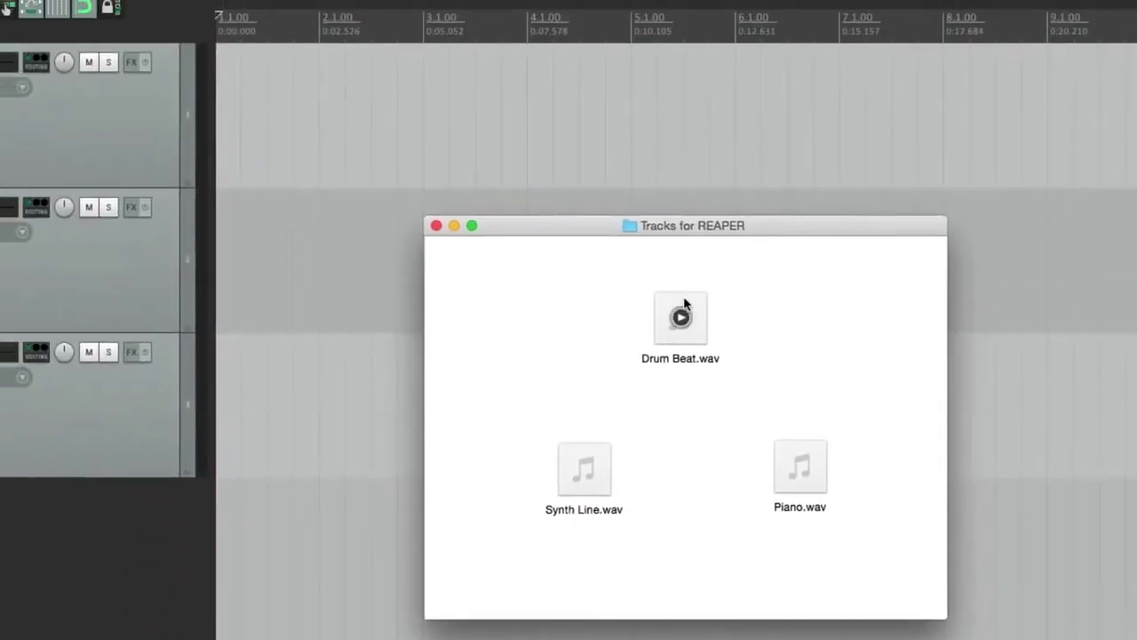
# Step: Import Drum Beat.wav from the Tracks for REAPER folder onto the first track at 3.1.00 and play it back
pyautogui.click(588, 172)
pyautogui.moveTo(675, 291); pyautogui.dragTo(420, 142)
pyautogui.click(408, 95)
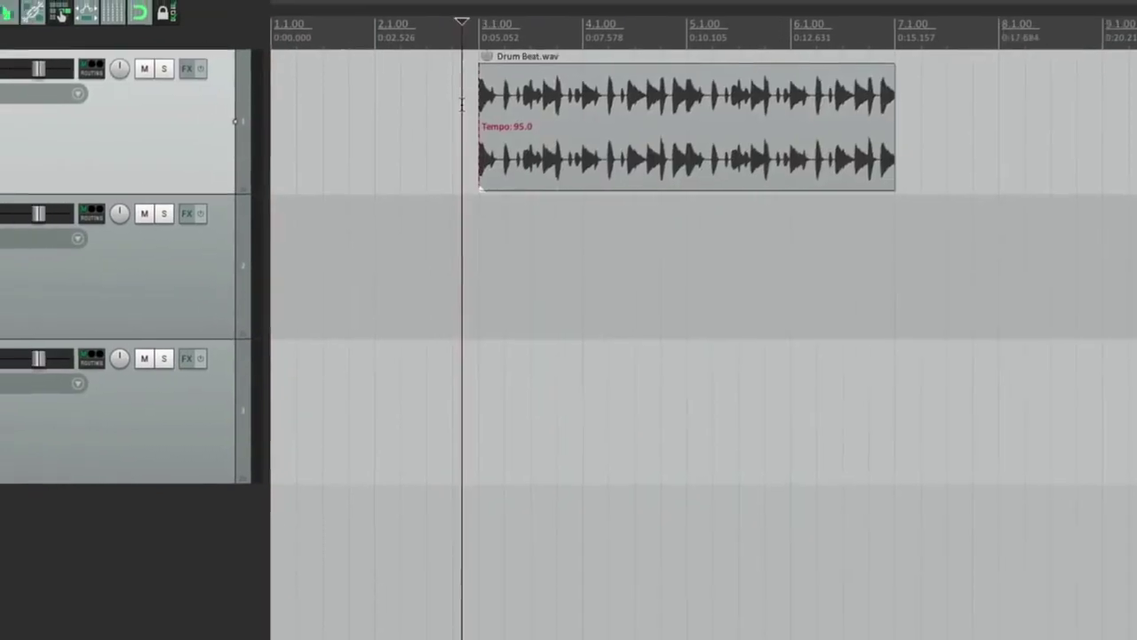
pyautogui.press('space')
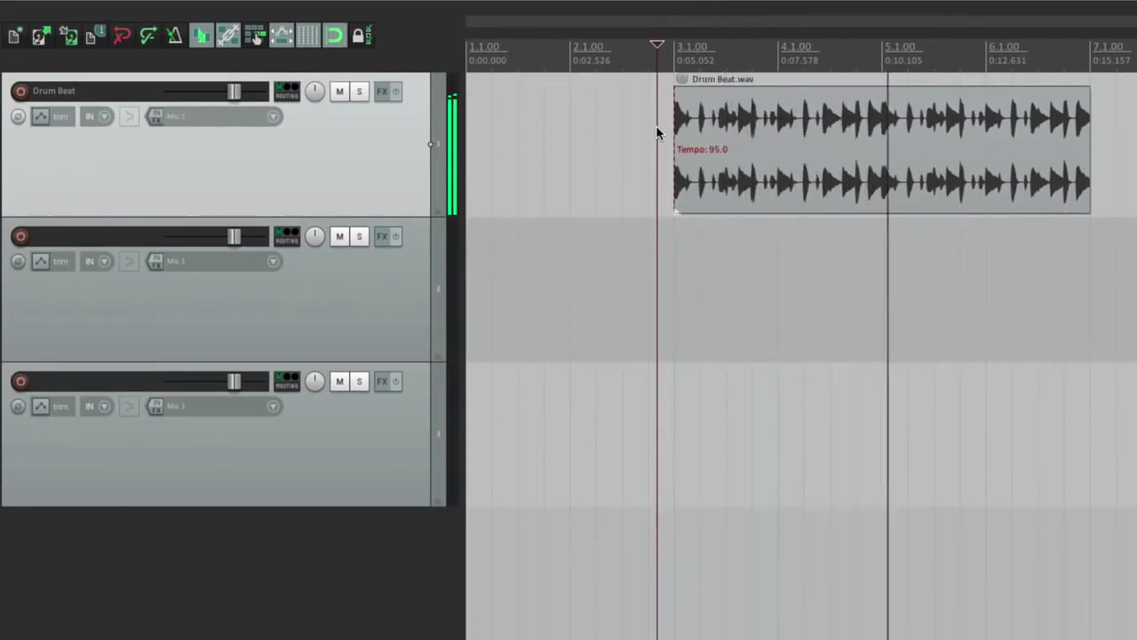
pyautogui.press('space')
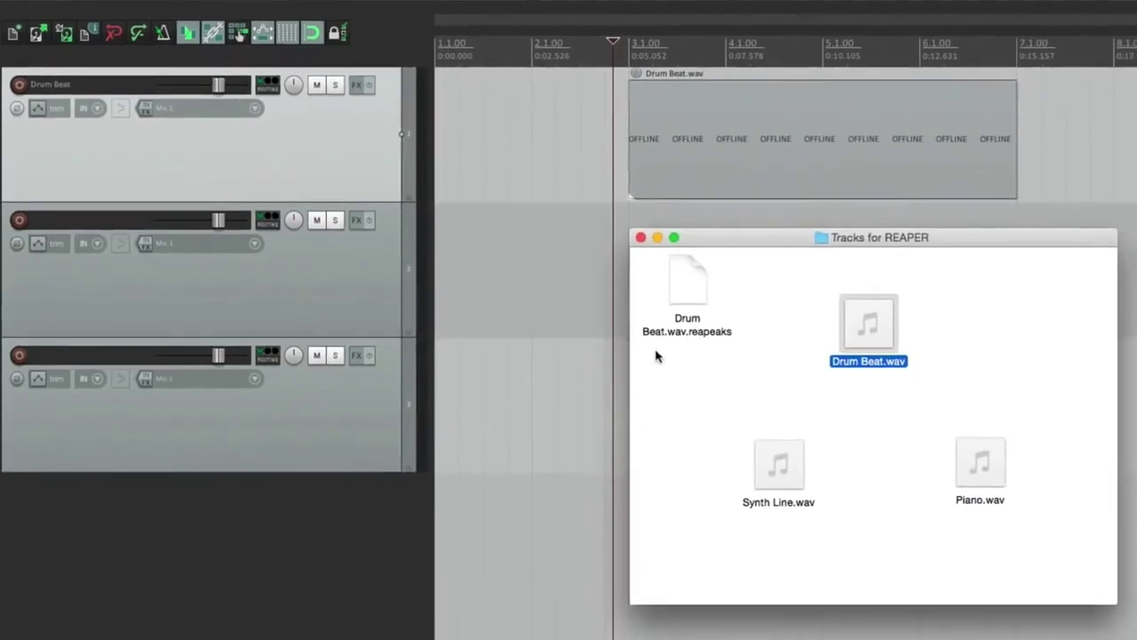
# Step: Import Synth Line.wav onto the second track, align its start with the drum beat at 3.1.00, and play both
pyautogui.moveTo(771, 463); pyautogui.dragTo(537, 250)
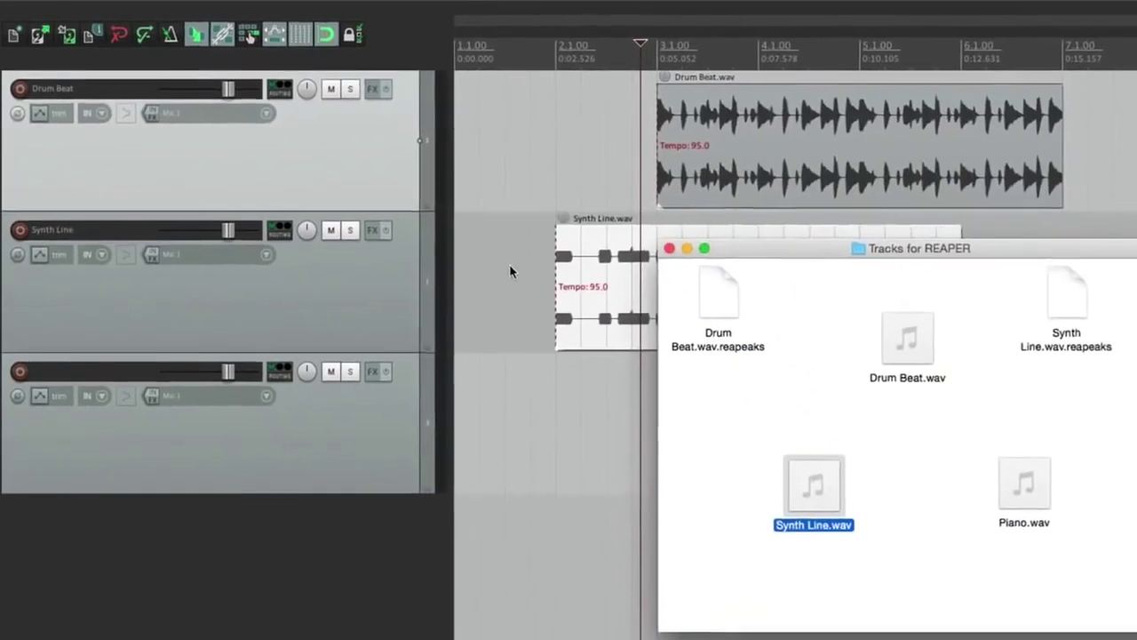
pyautogui.moveTo(626, 259); pyautogui.dragTo(731, 263)
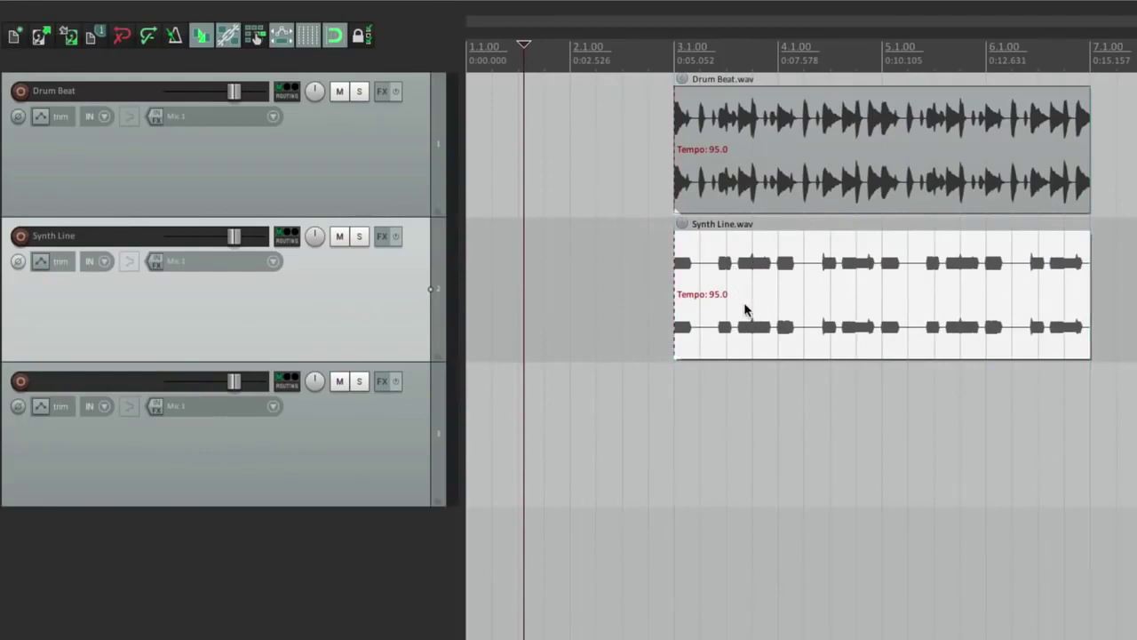
pyautogui.click(655, 274)
pyautogui.press('space')
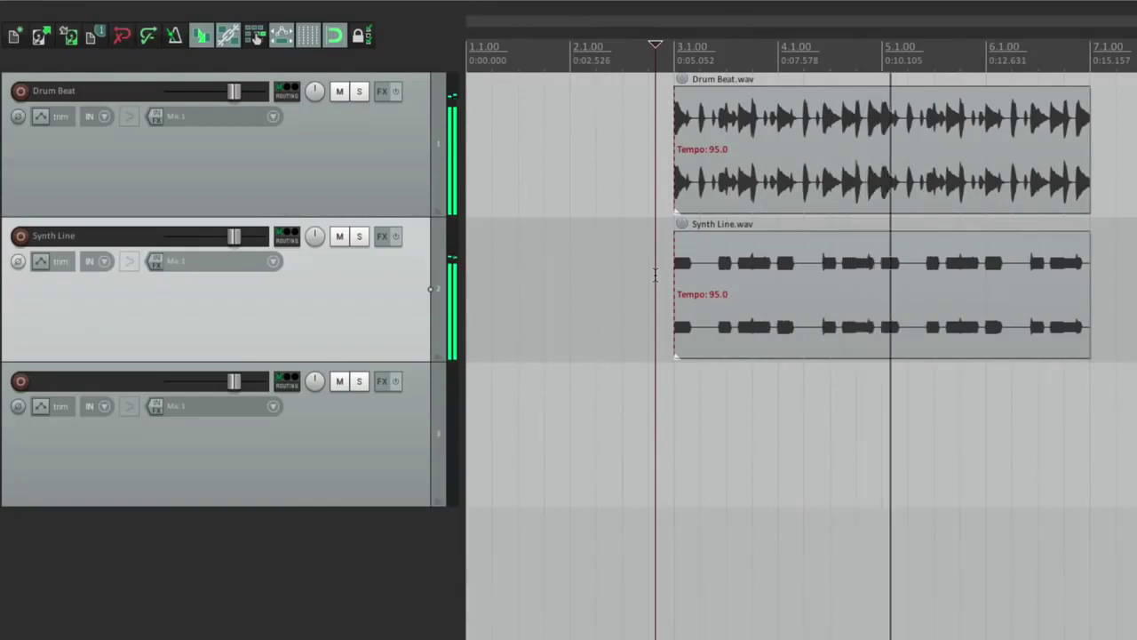
pyautogui.press('space')
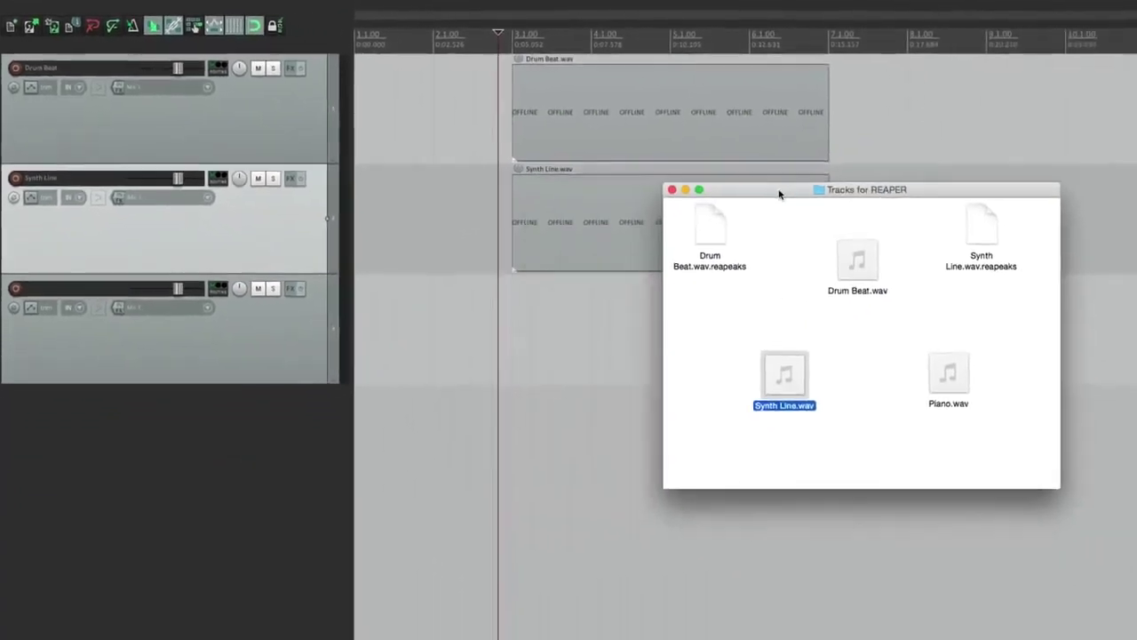
# Step: Import Piano.wav onto the third track so it starts at 3.1.00, and play all three tracks together
pyautogui.moveTo(780, 193); pyautogui.dragTo(849, 192)
pyautogui.moveTo(1024, 372); pyautogui.dragTo(496, 306)
pyautogui.click(495, 306)
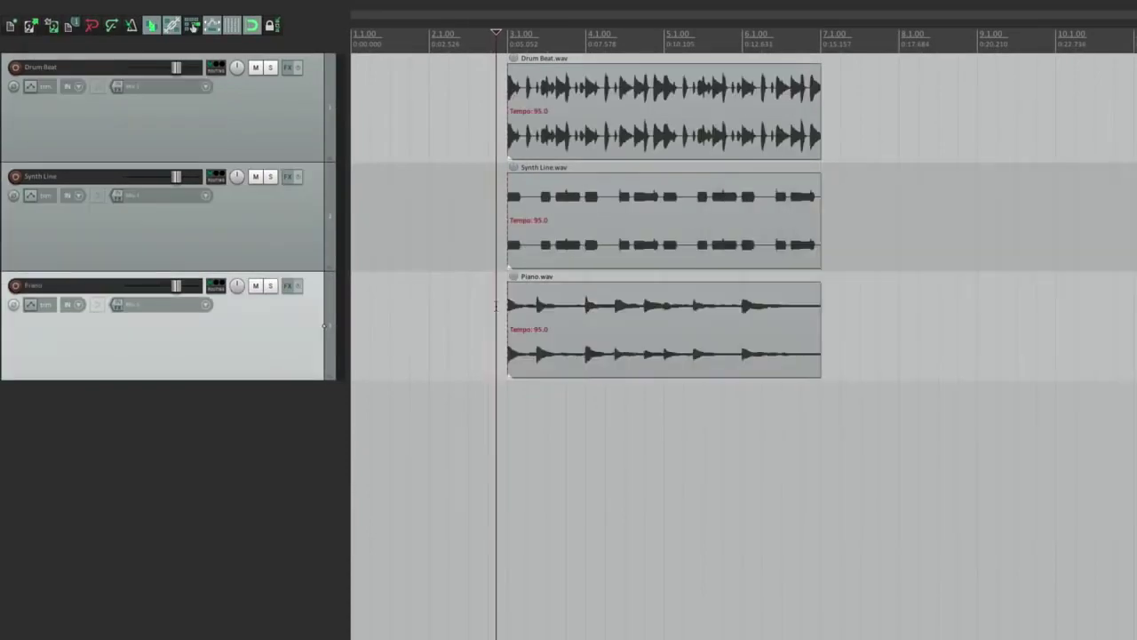
pyautogui.press('space')
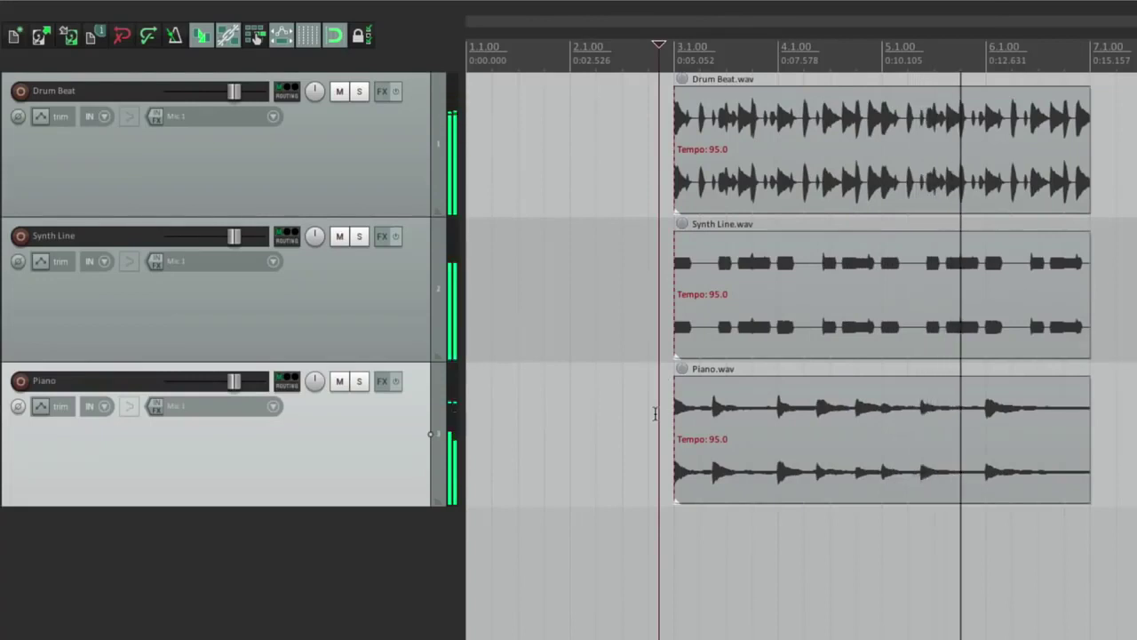
pyautogui.press('space')
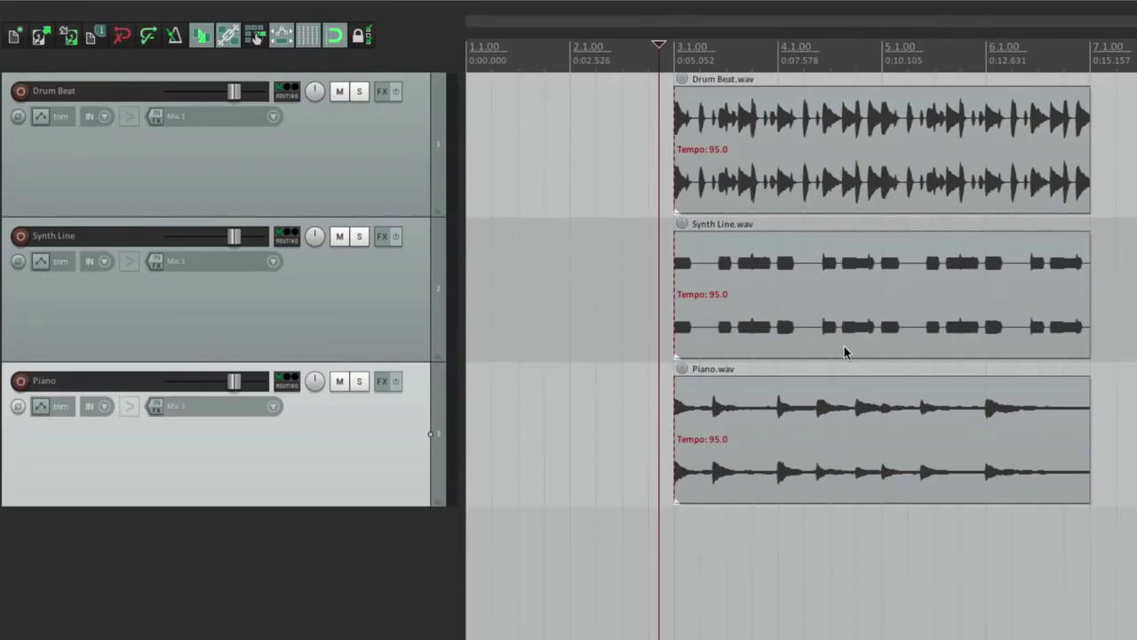
# Step: Move the drum beat item one measure earlier to start at 2.1.00 and listen to the arrangement from there
pyautogui.moveTo(797, 119); pyautogui.dragTo(690, 129)
pyautogui.click(569, 250)
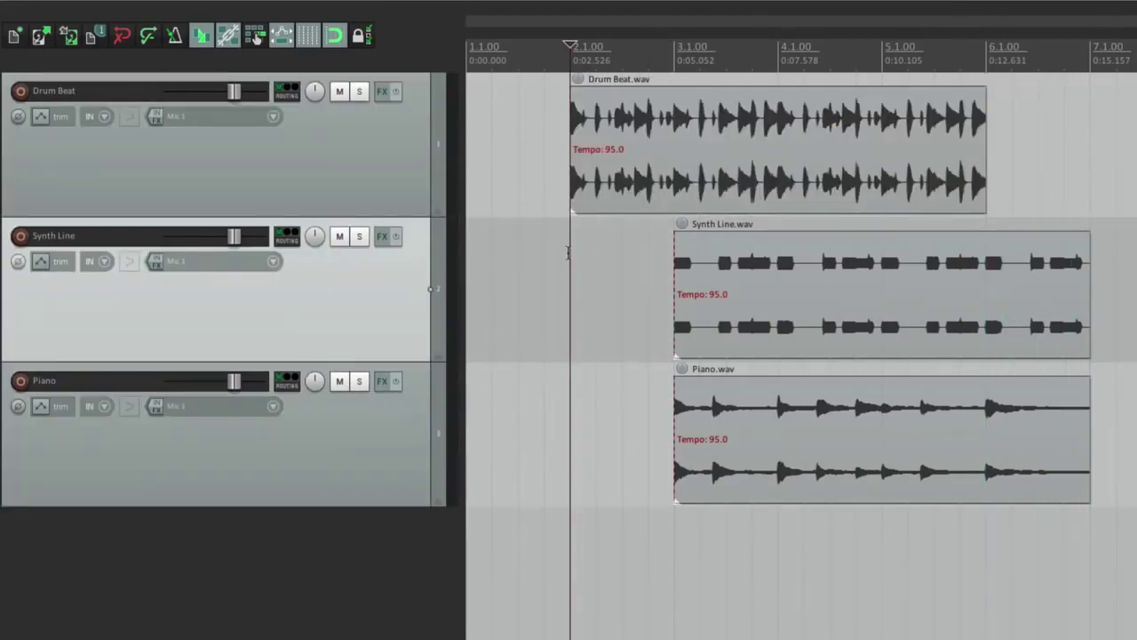
pyautogui.press('space')
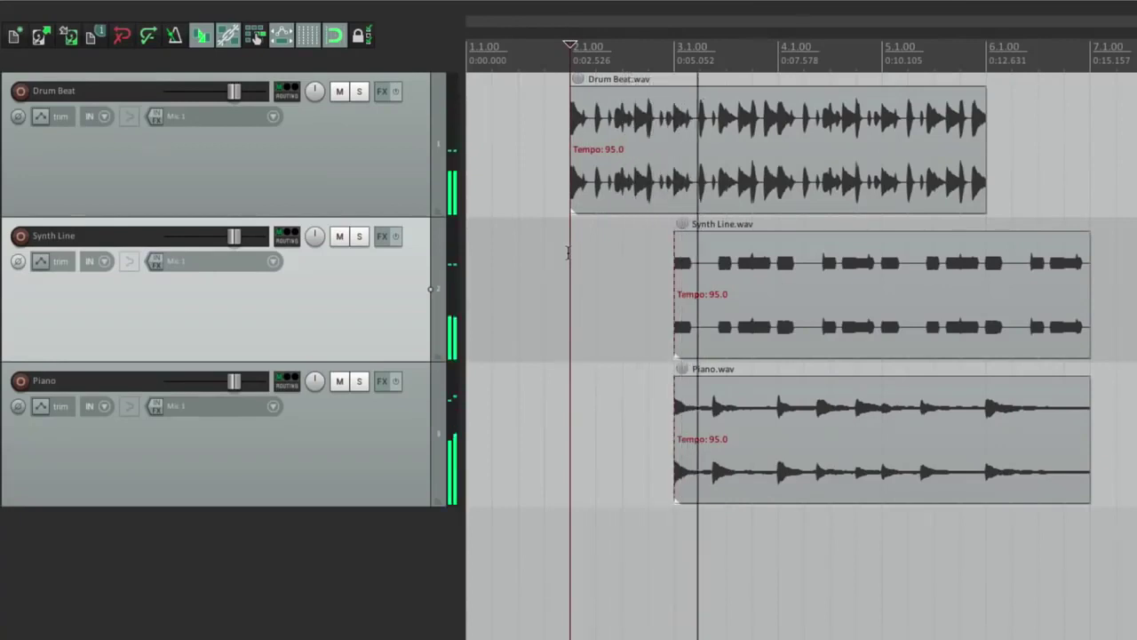
pyautogui.press('space')
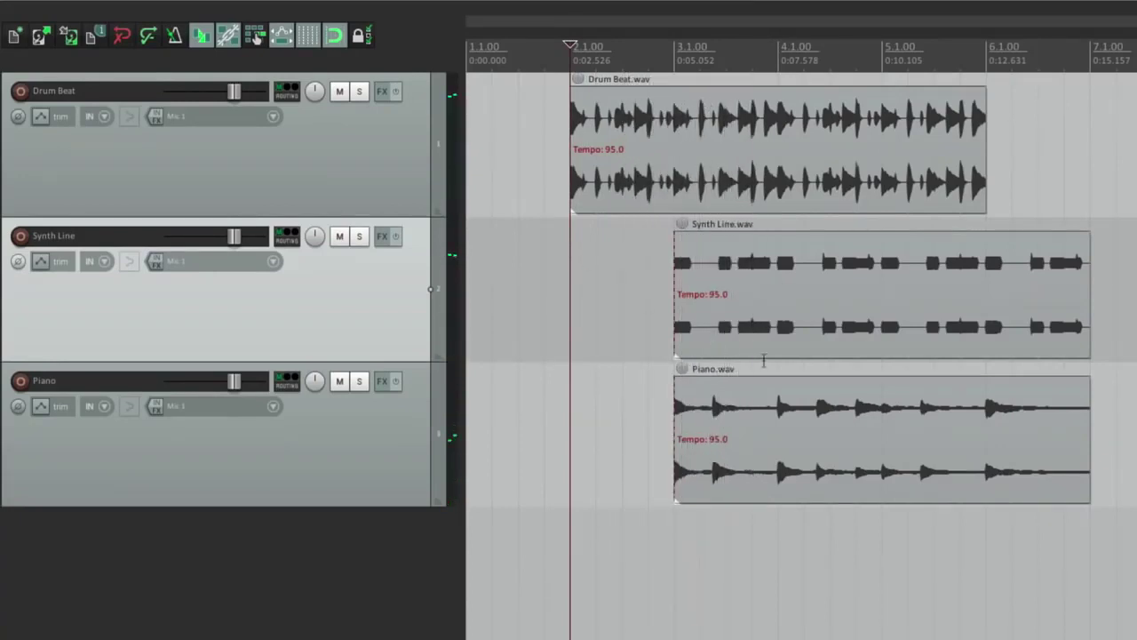
# Step: Move the piano item one measure later to start at 4.1.00 and listen from 3.1.00
pyautogui.moveTo(771, 426); pyautogui.dragTo(874, 422)
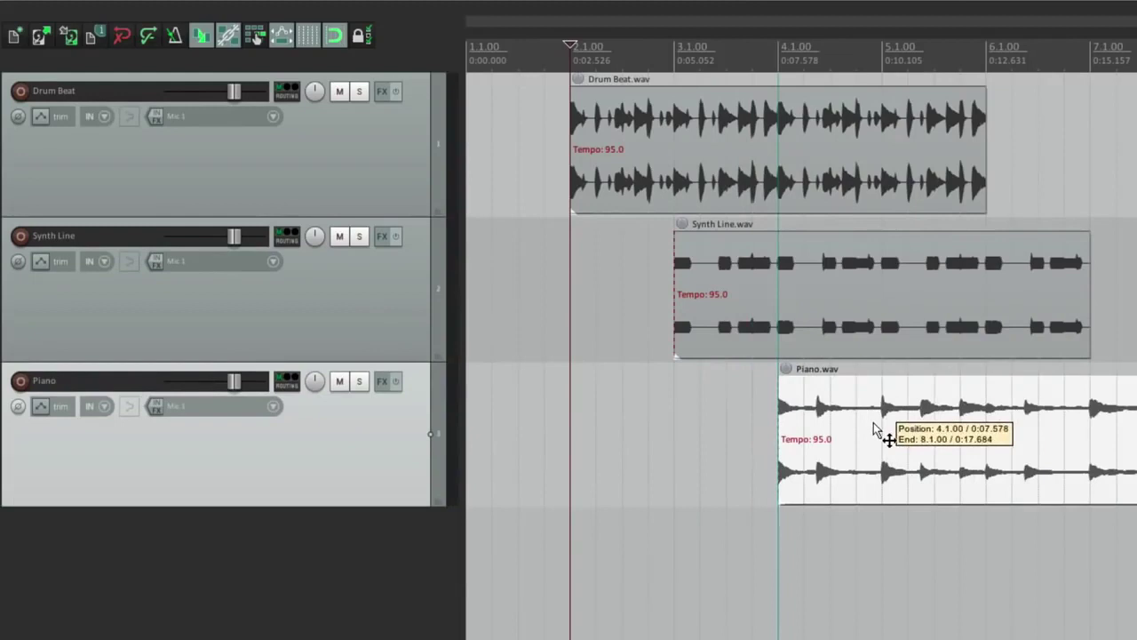
pyautogui.click(663, 400)
pyautogui.press('space')
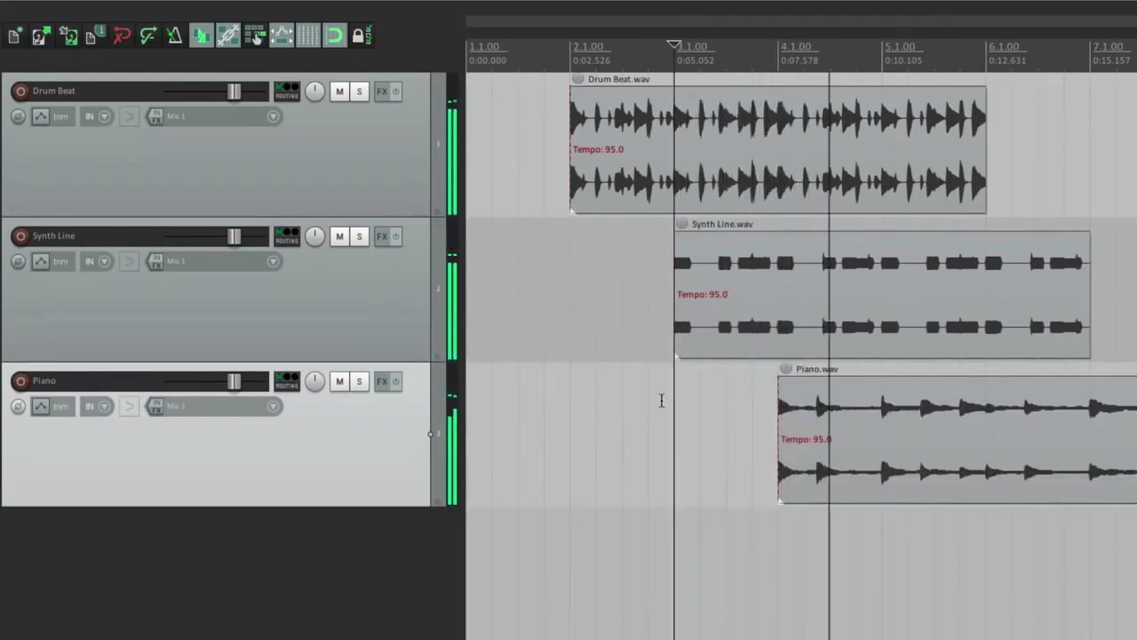
pyautogui.press('space')
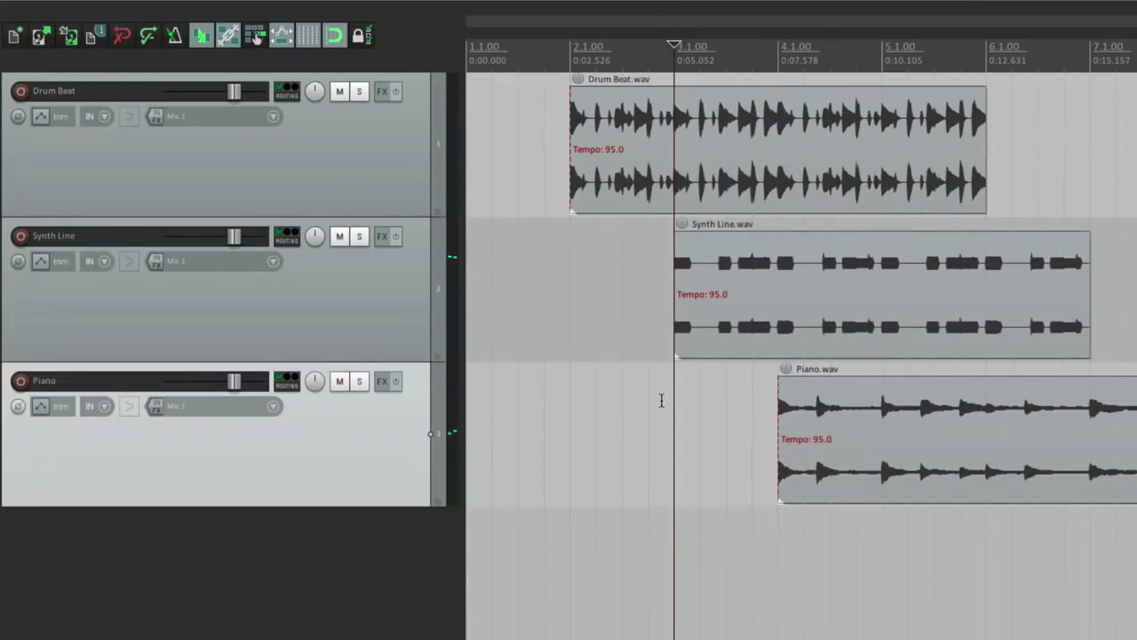
# Step: Delete the drum beat item, and undo the deletion together with the piano and drum beat moves
pyautogui.click(707, 132)
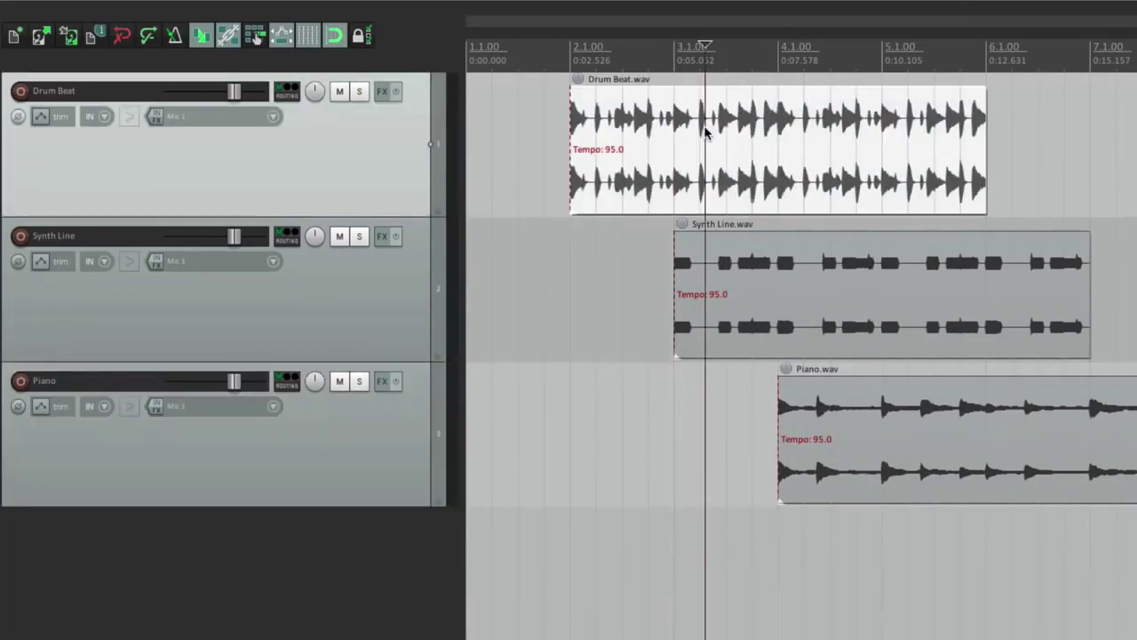
pyautogui.press('Delete')
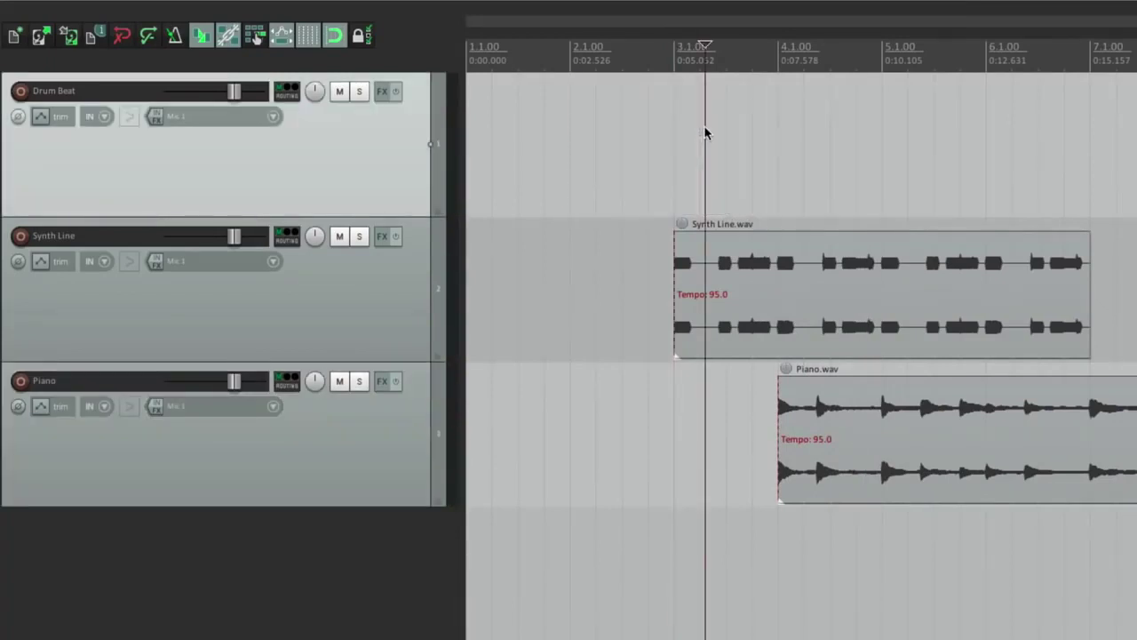
pyautogui.hotkey('ctrl', 'z')
pyautogui.hotkey('ctrl', 'z')
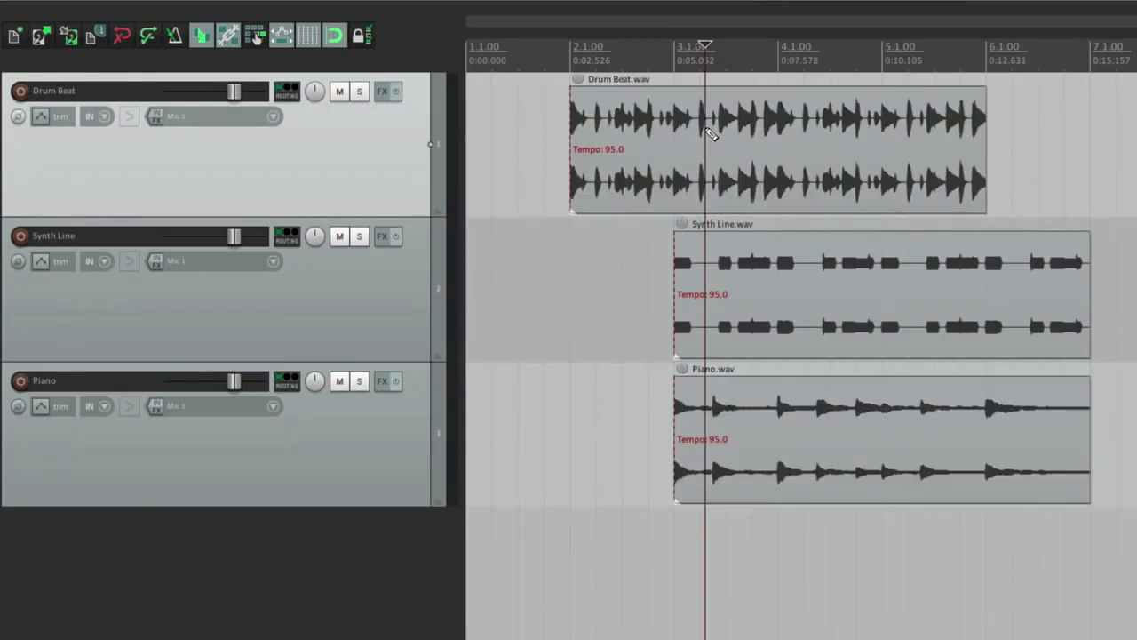
pyautogui.hotkey('ctrl', 'z')
pyautogui.click(637, 135)
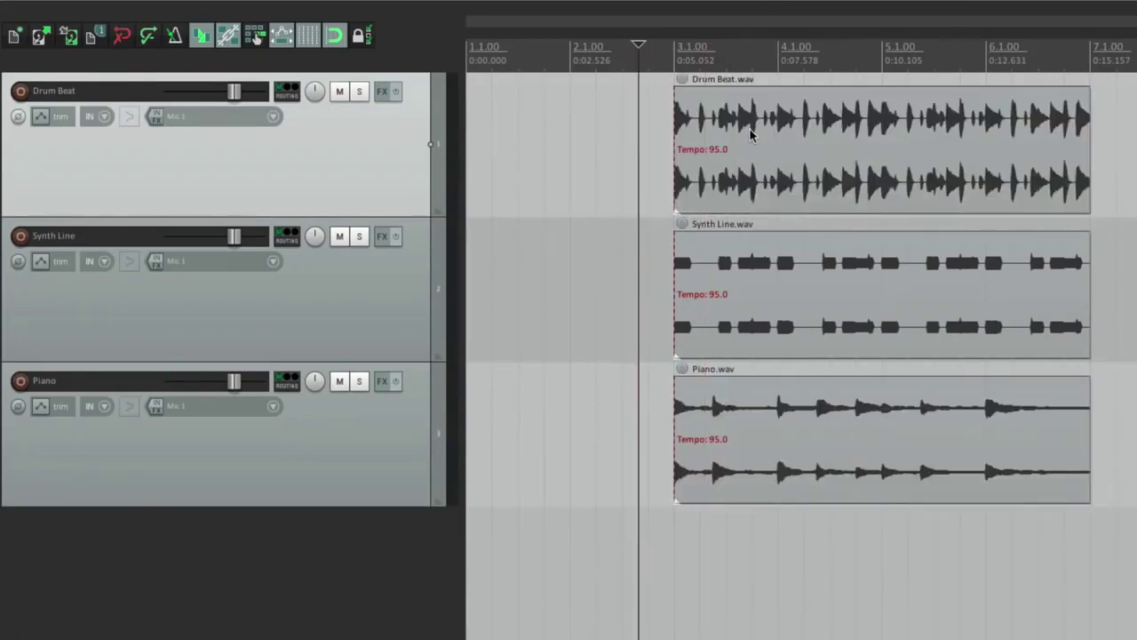
# Step: Paste a copy of the drum beat item at 7.1.00, directly after the original, and undo the paste
pyautogui.click(737, 129)
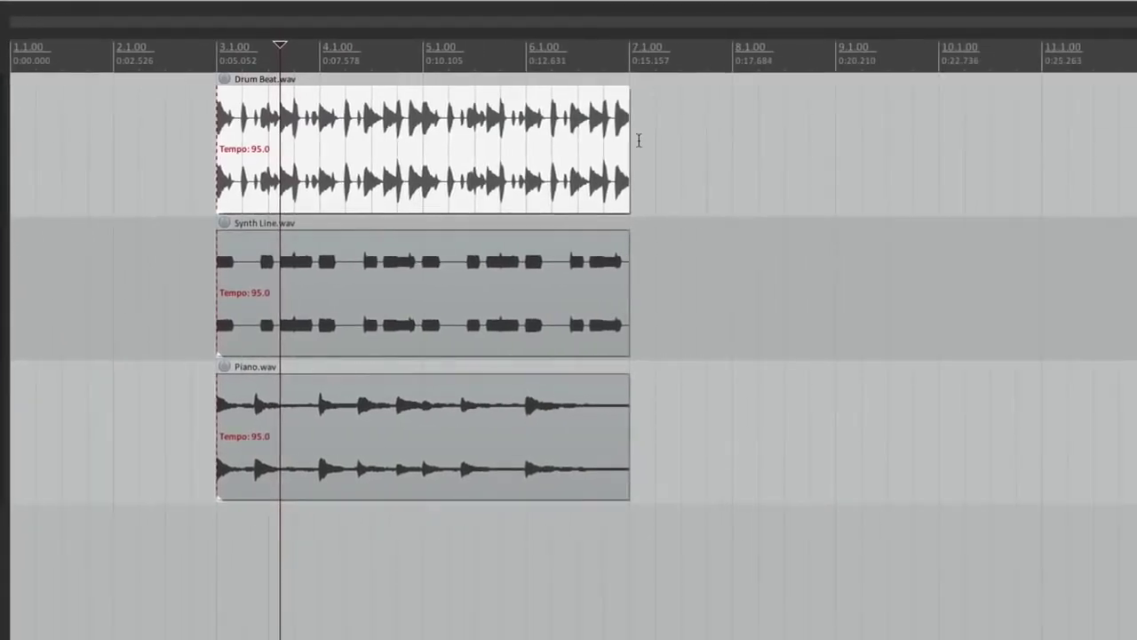
pyautogui.click(638, 140)
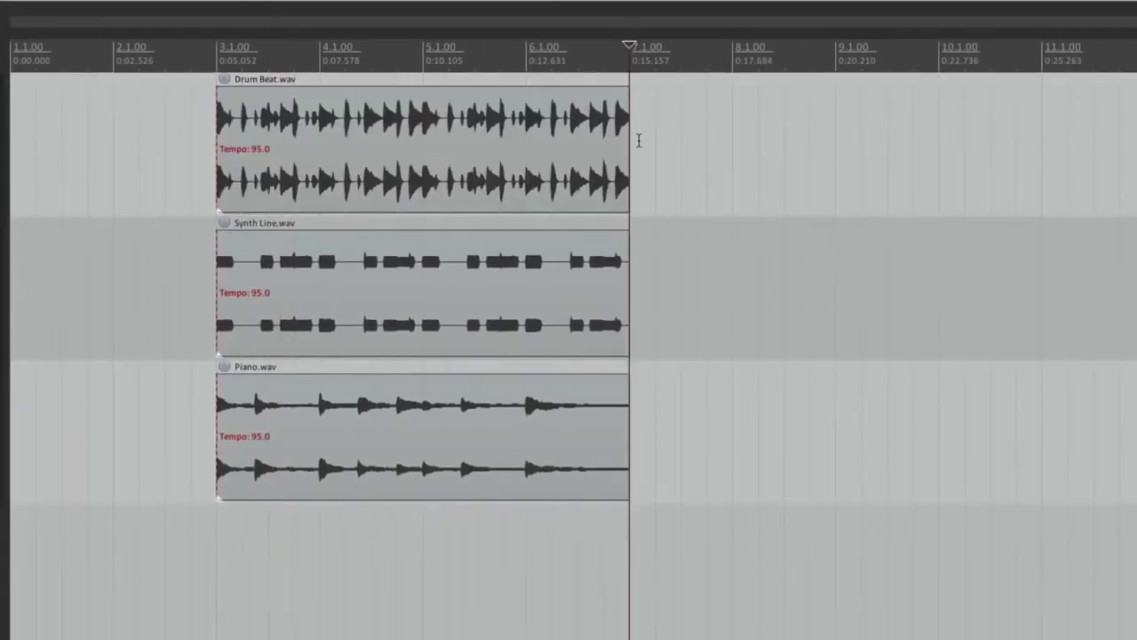
pyautogui.hotkey('ctrl', 'v')
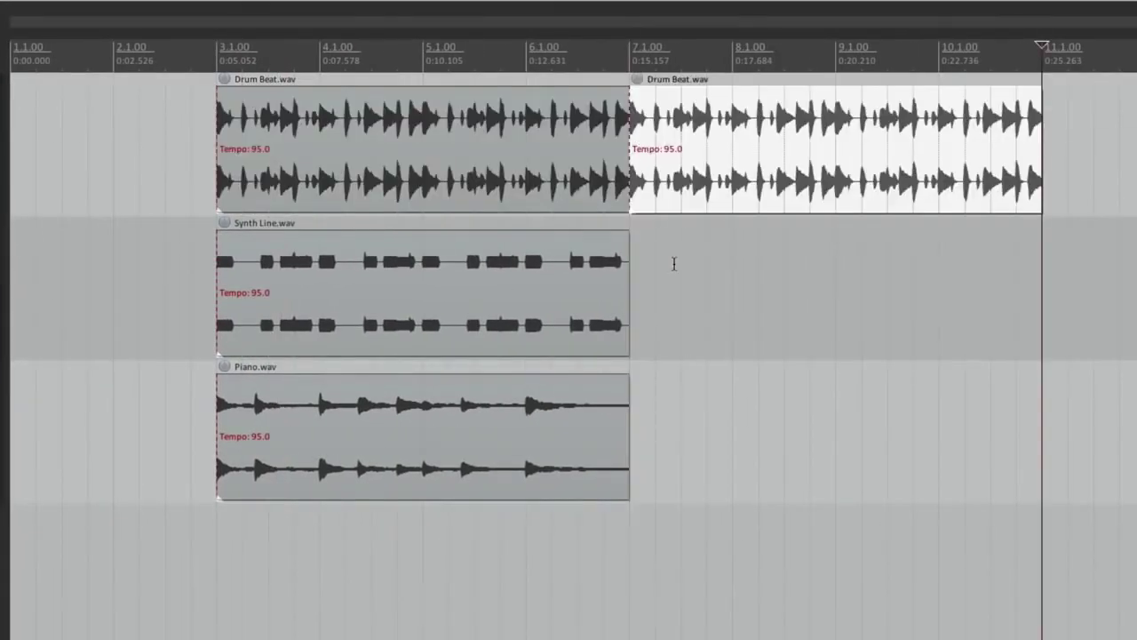
pyautogui.hotkey('ctrl', 'z')
# Step: Loop the drum beat by extending the item's end to 10.1.00 and on to 11.1.00
pyautogui.moveTo(626, 178); pyautogui.dragTo(924, 175)
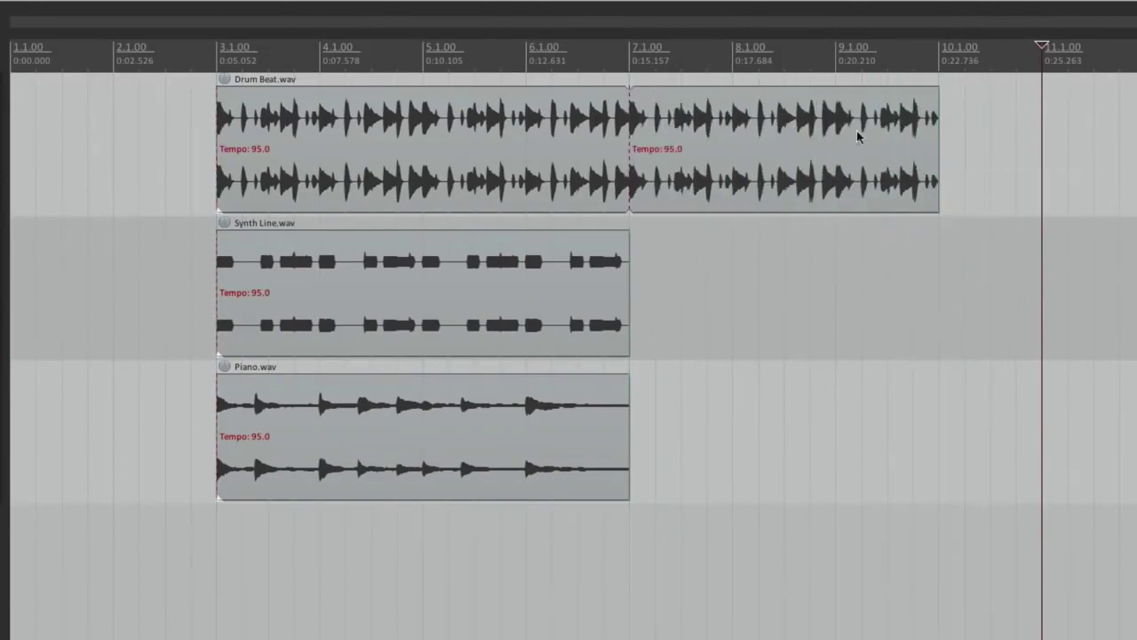
pyautogui.moveTo(936, 145); pyautogui.dragTo(1042, 158)
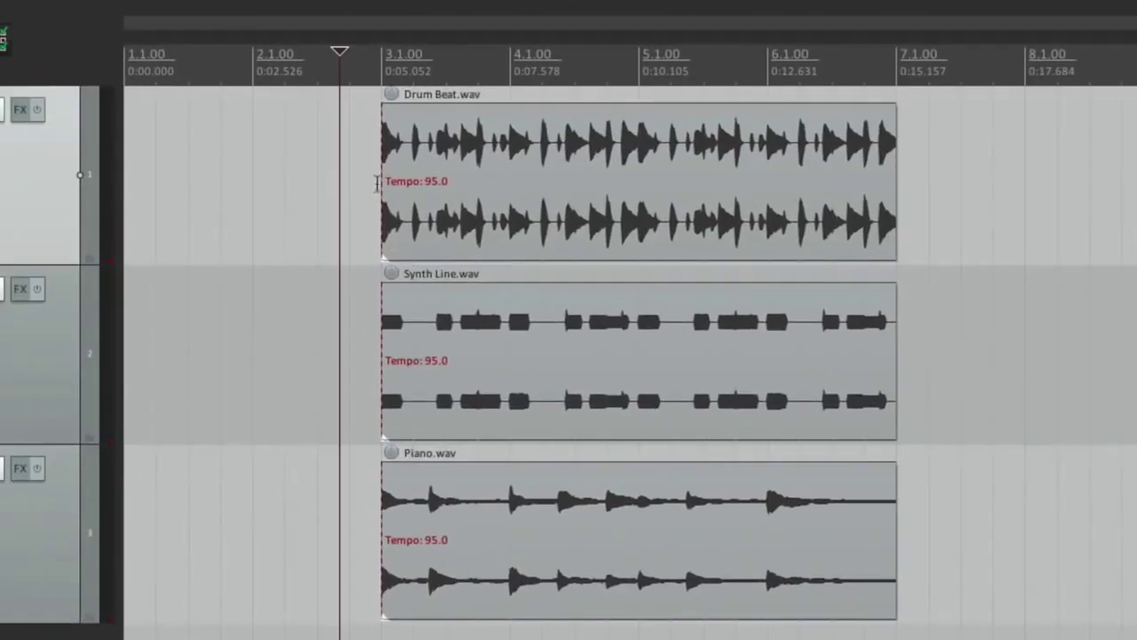
# Step: Select the drum beat, synth line and piano items and give them all a fade-in from 3.1.00 to 5.1.00
pyautogui.click(320, 120)
pyautogui.keyDown('ctrl'); pyautogui.click(539, 331); pyautogui.keyUp('ctrl')
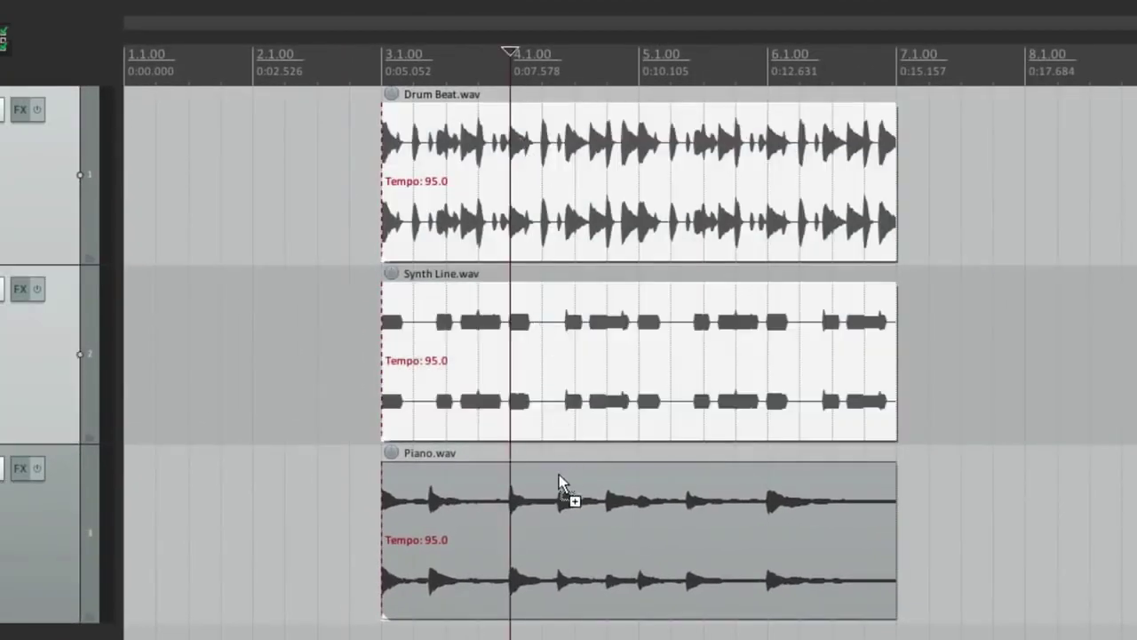
pyautogui.keyDown('ctrl'); pyautogui.click(567, 489); pyautogui.keyUp('ctrl')
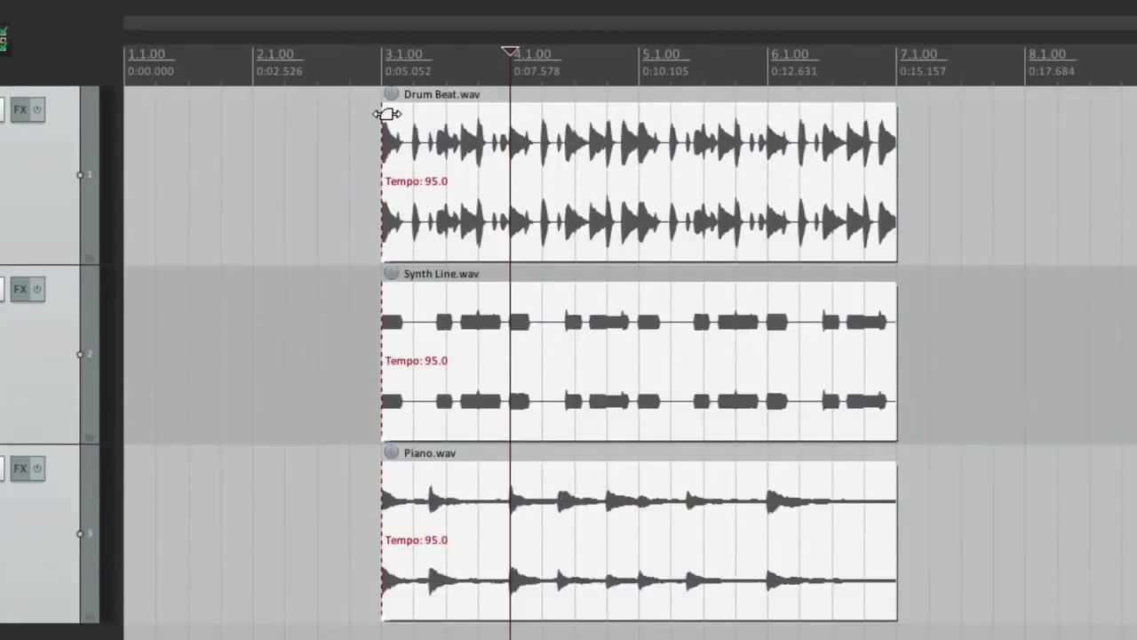
pyautogui.moveTo(384, 112); pyautogui.dragTo(640, 133)
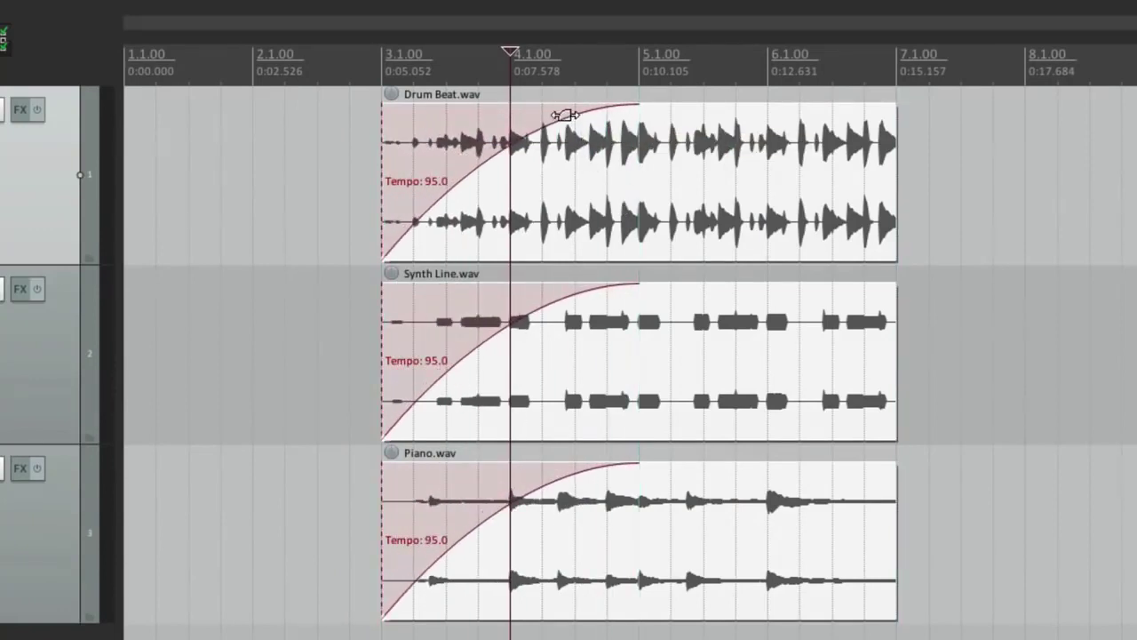
# Step: Change the fade-in shape of all three items to the third curve, with a slow start, and deselect the items
pyautogui.rightClick(564, 115)
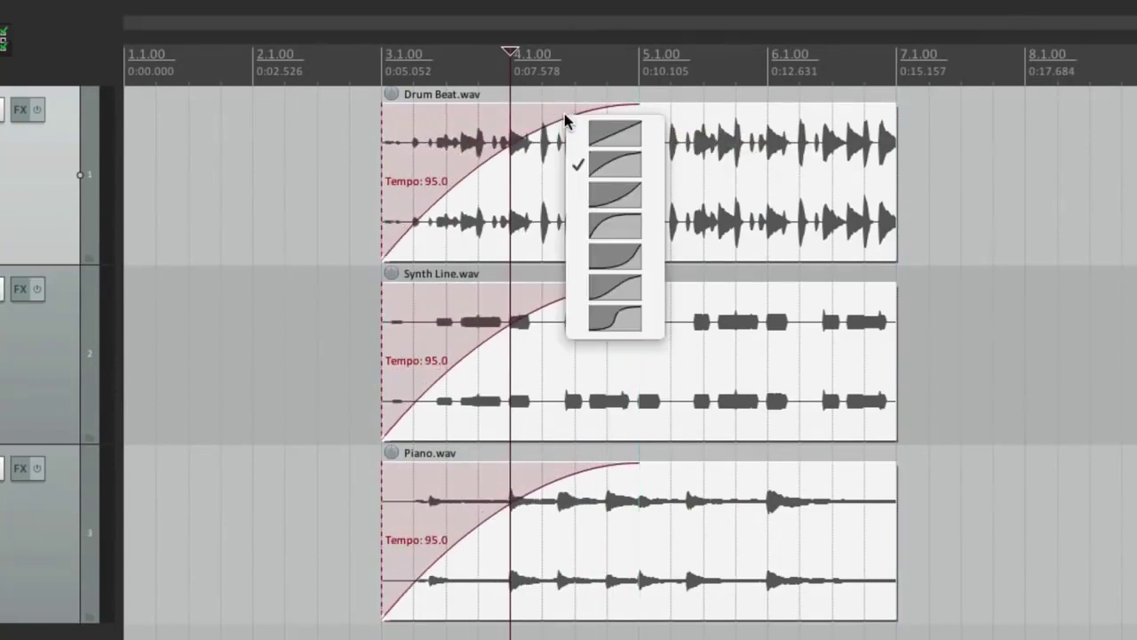
pyautogui.click(625, 193)
pyautogui.click(361, 173)
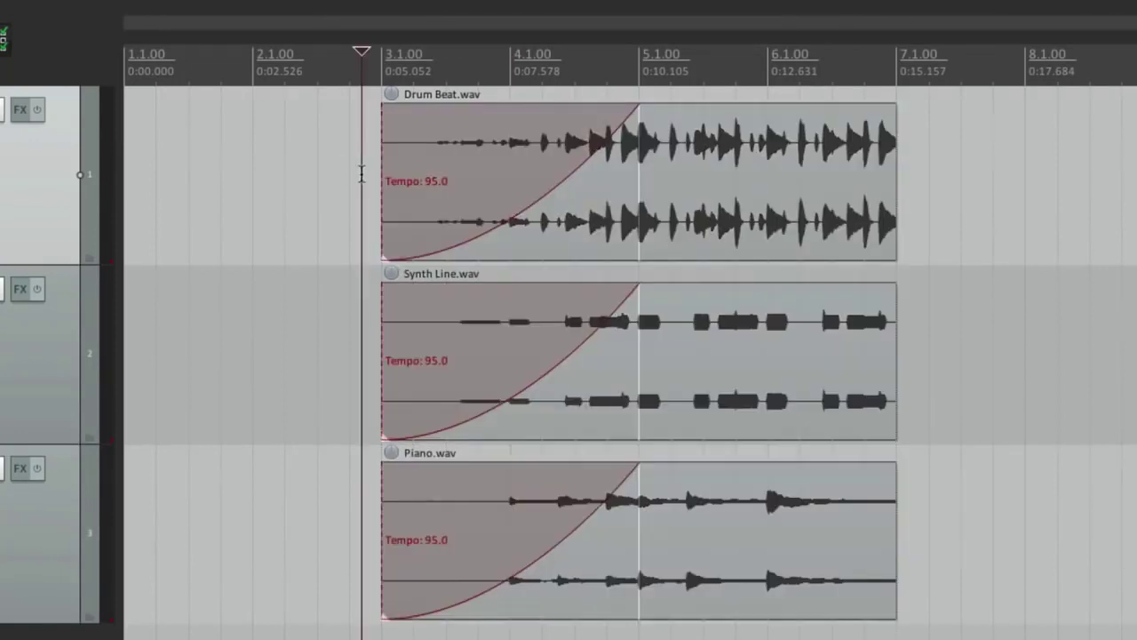
# Step: Play back the fade-in, and give the drum beat, synth line and piano items a fade-out from about 5.1.00 to 7.1.00
pyautogui.press('space')
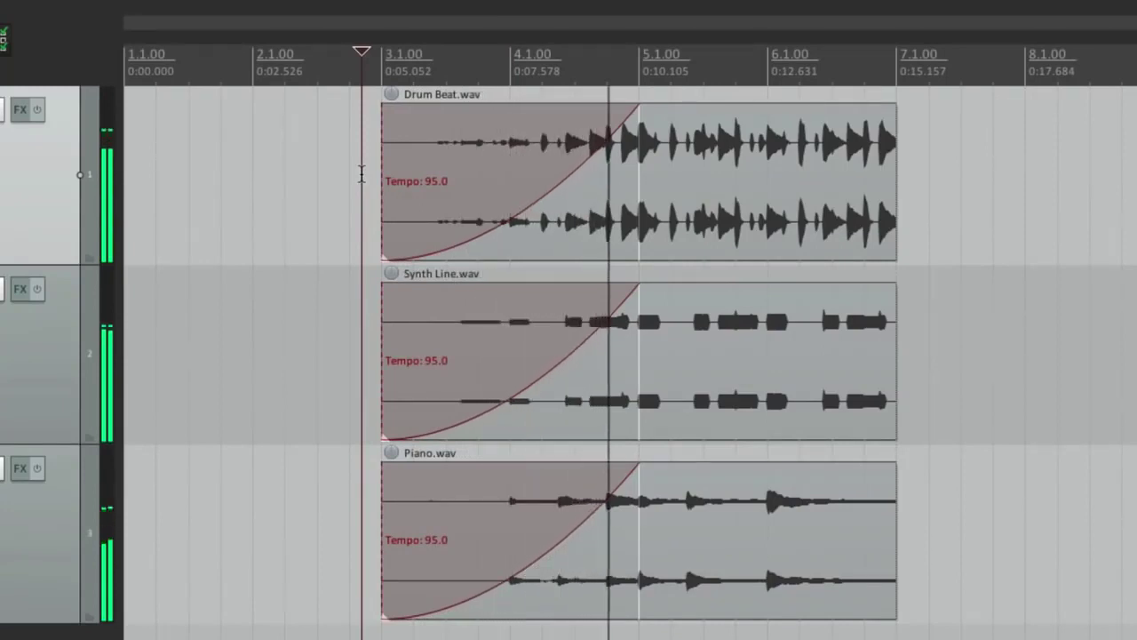
pyautogui.press('space')
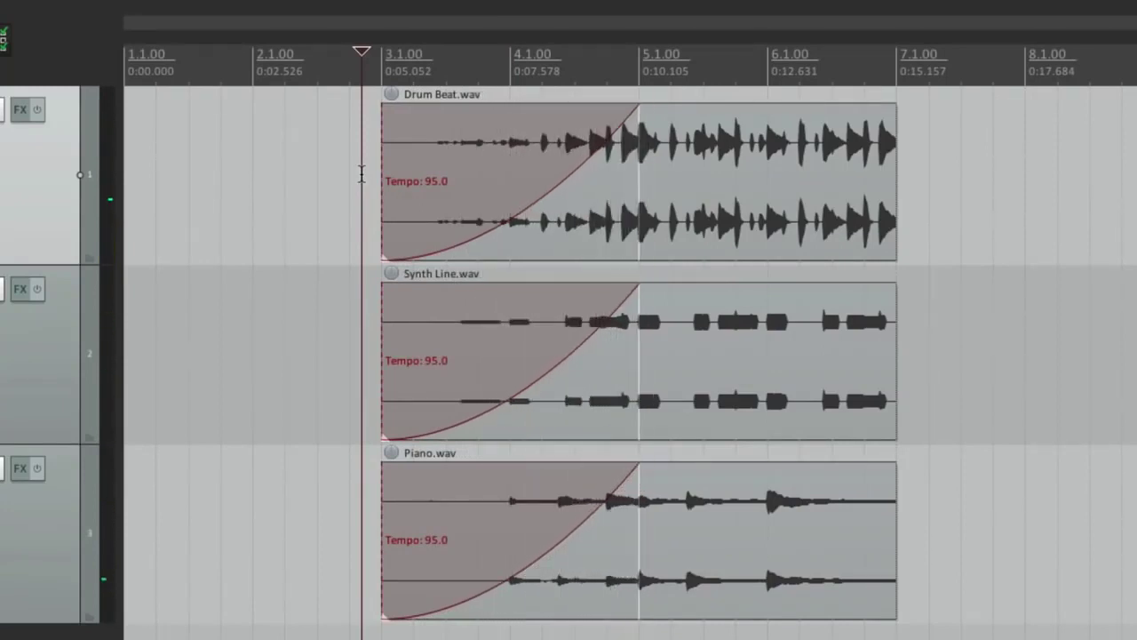
pyautogui.click(806, 165)
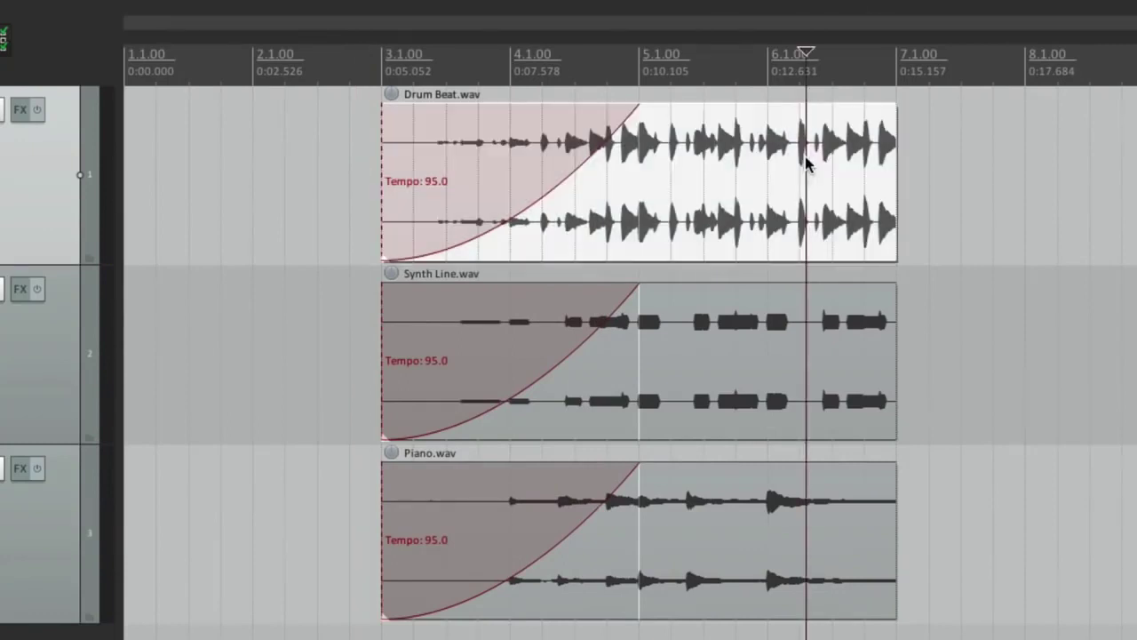
pyautogui.keyDown('ctrl'); pyautogui.click(845, 383); pyautogui.keyUp('ctrl')
pyautogui.keyDown('ctrl'); pyautogui.click(851, 561); pyautogui.keyUp('ctrl')
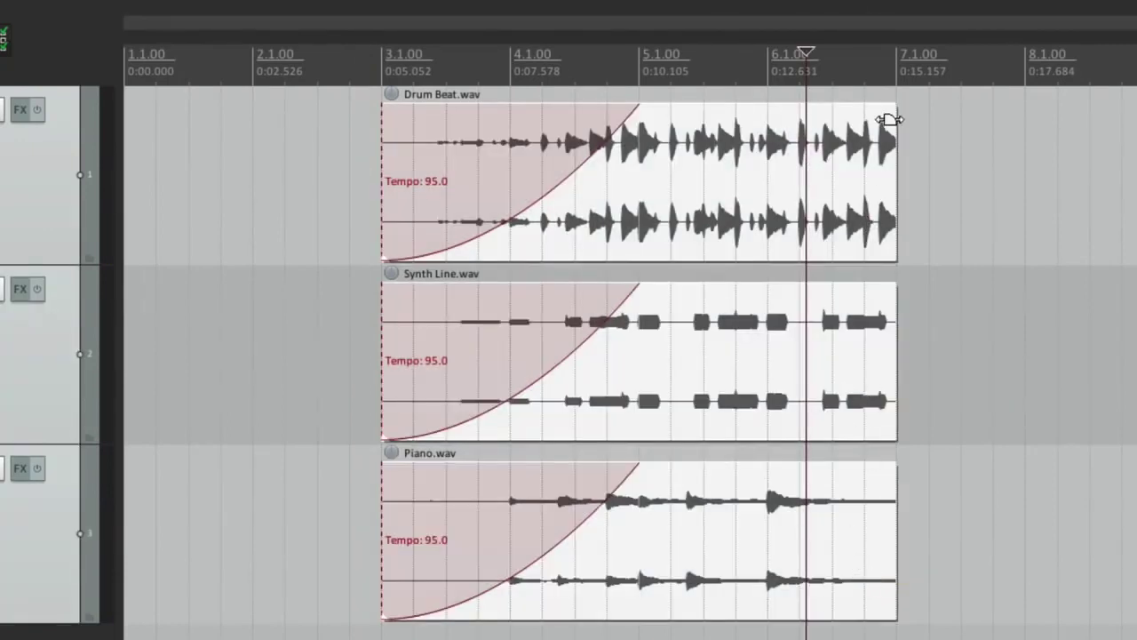
pyautogui.moveTo(889, 108); pyautogui.dragTo(627, 219)
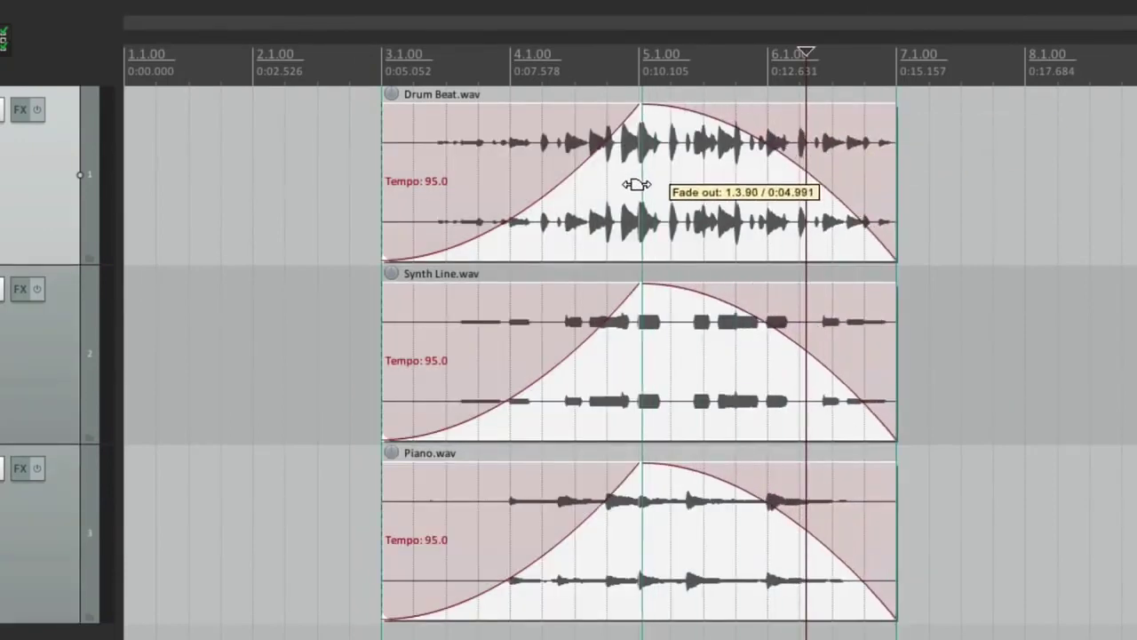
# Step: Change the fade-out shape of all three items to the fifth curve and play them back from just before 5.1.00
pyautogui.rightClick(759, 144)
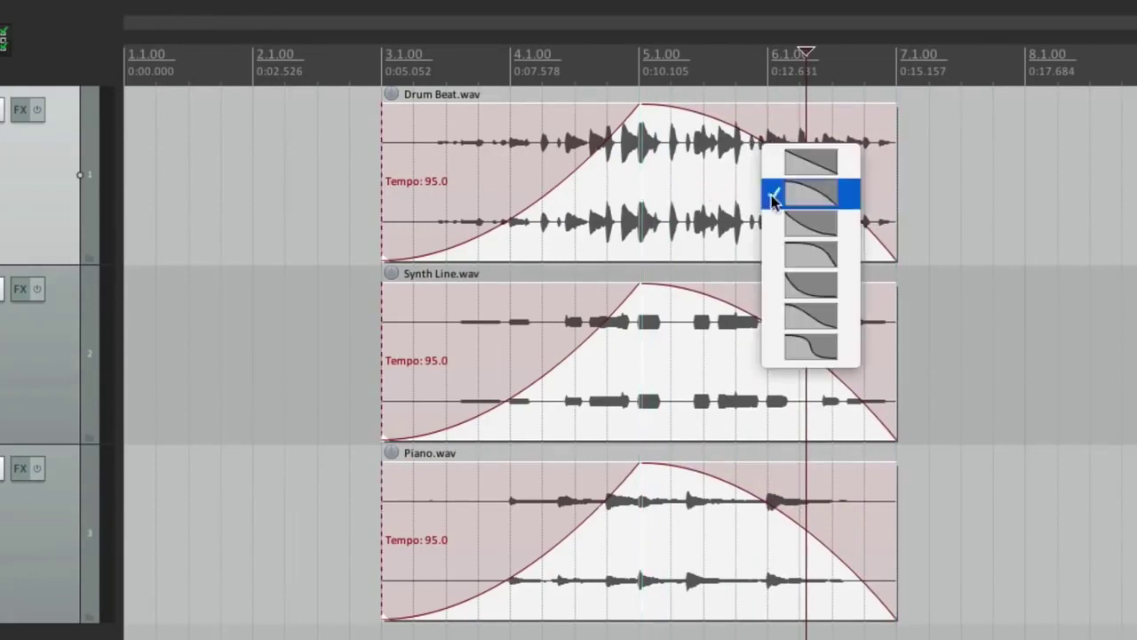
pyautogui.click(781, 285)
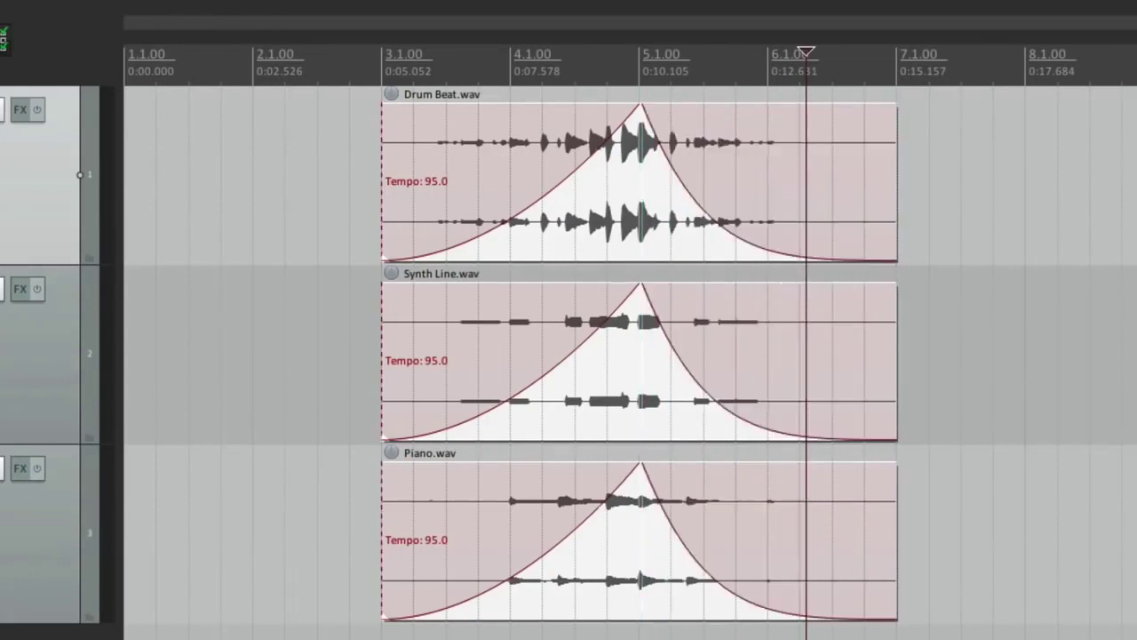
pyautogui.click(622, 633)
pyautogui.press('space')
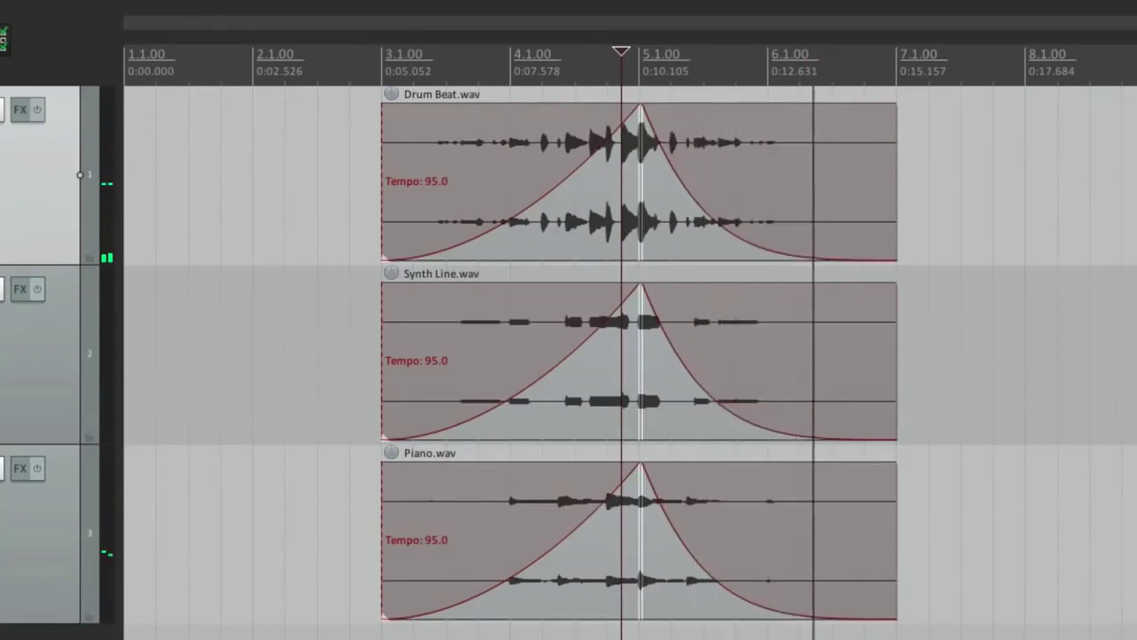
pyautogui.press('space')
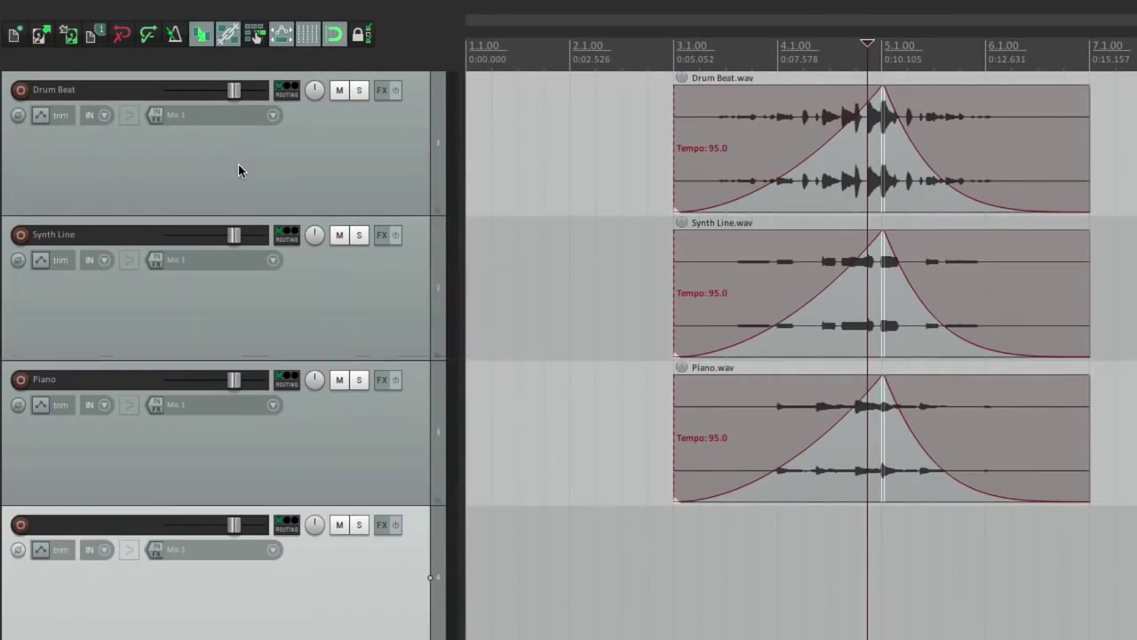
# Step: Delete the empty fourth track and lower the Synth Line and Piano track volumes to -inf dB
pyautogui.press('Delete')
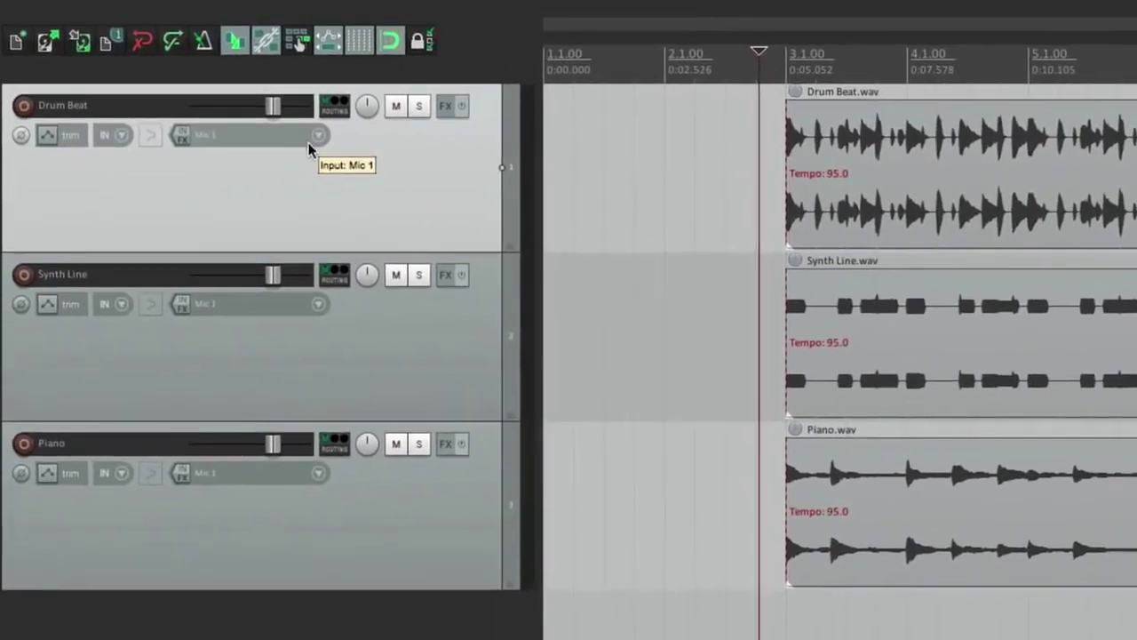
pyautogui.moveTo(272, 278); pyautogui.dragTo(145, 297)
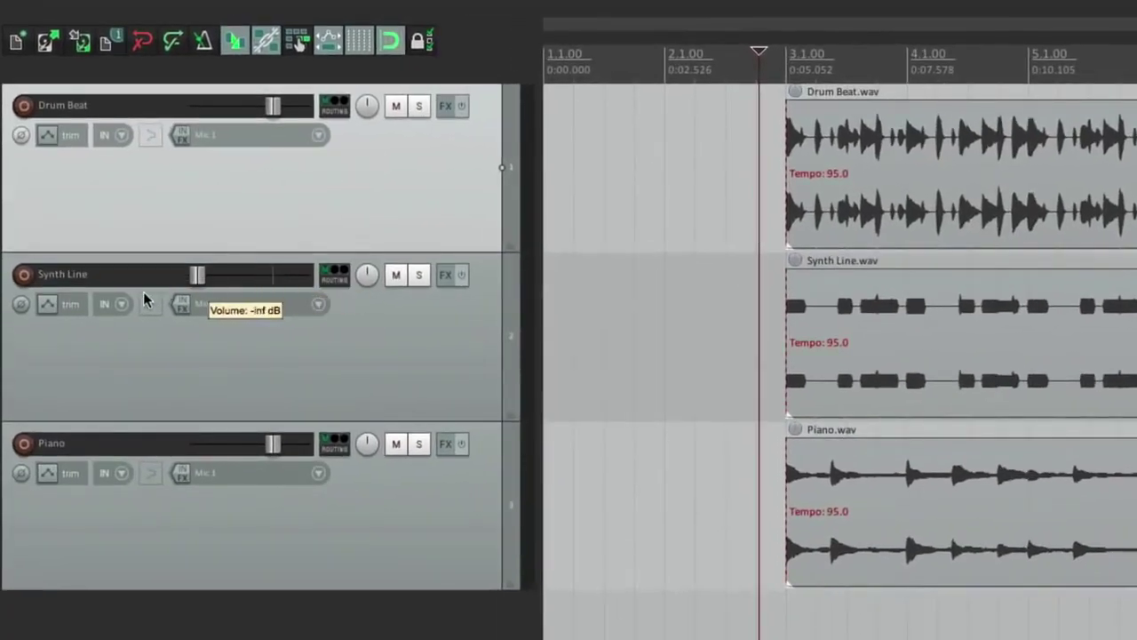
pyautogui.moveTo(273, 447); pyautogui.dragTo(177, 455)
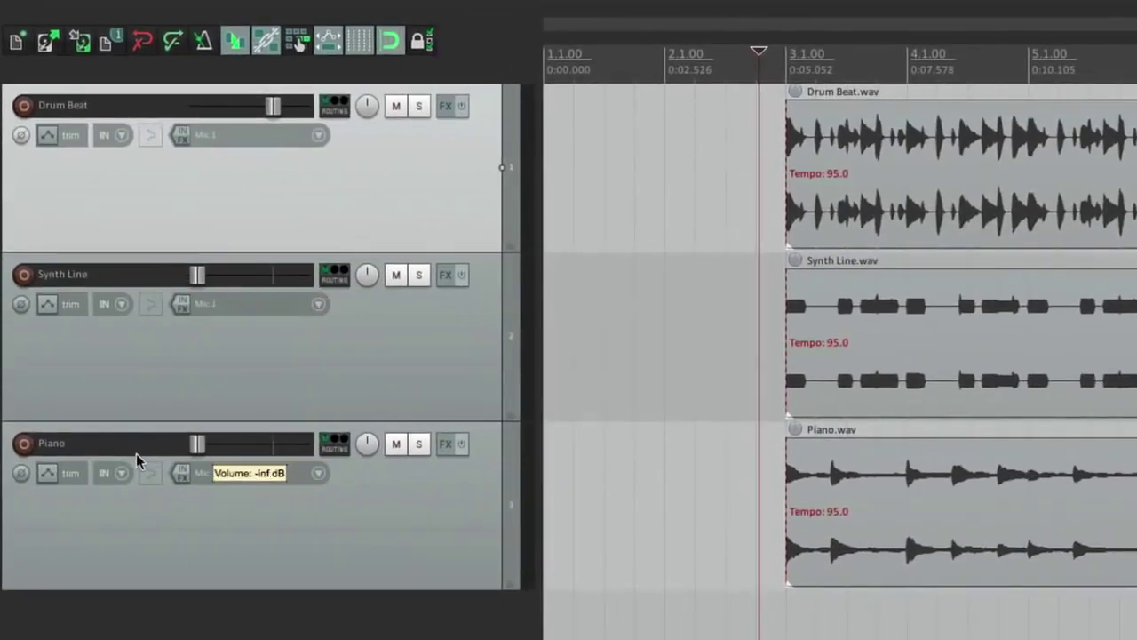
# Step: Play the project from just before 3.1.00 to hear the drum beat alone, and stop playback
pyautogui.click(768, 195)
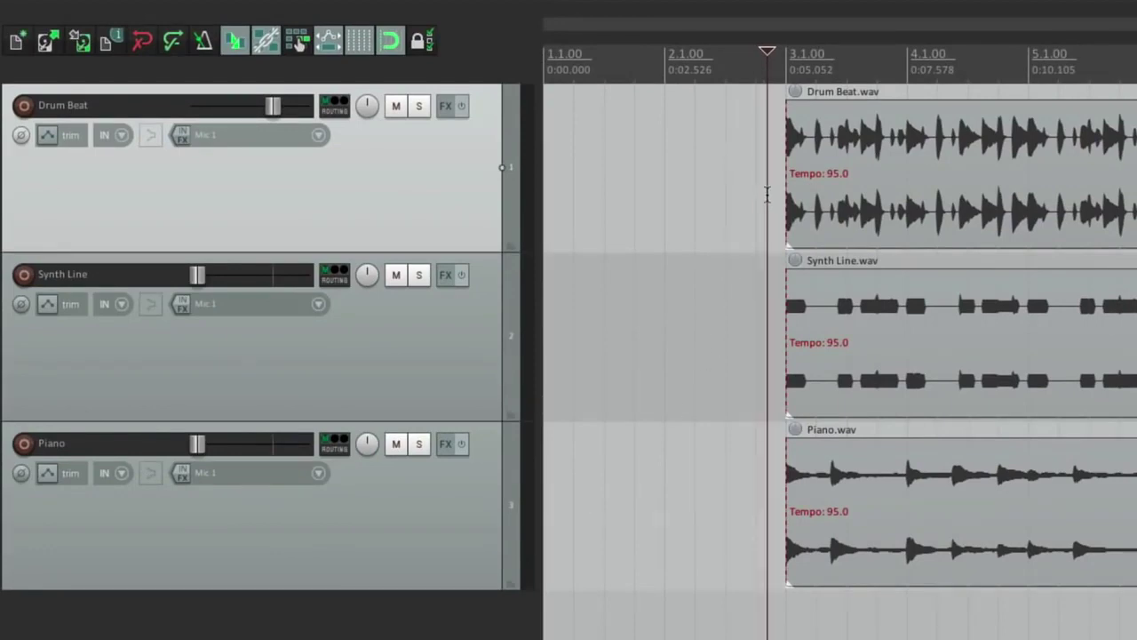
pyautogui.press('space')
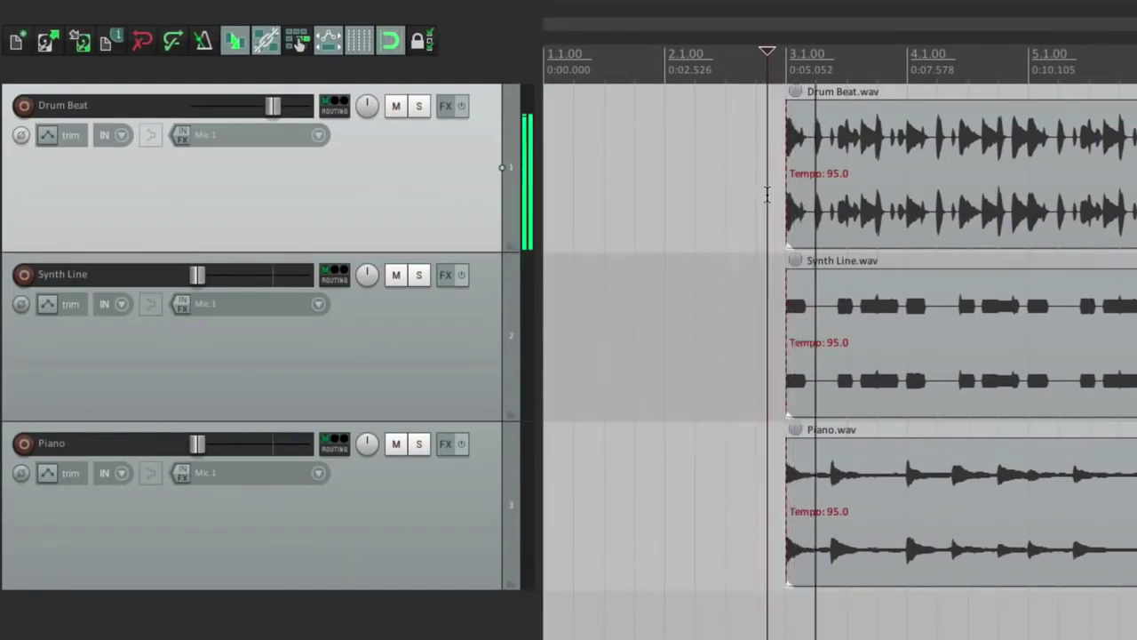
pyautogui.press('space')
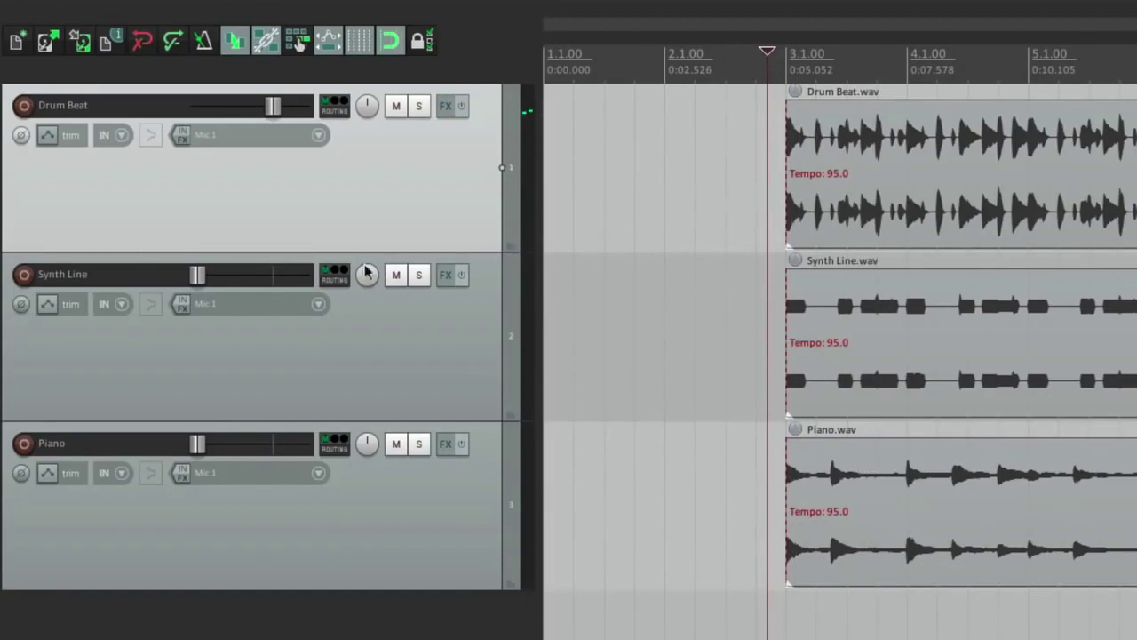
# Step: During playback, raise the Synth Line track volume to about -4 dB and the Piano track volume to slightly below that
pyautogui.moveTo(197, 280)
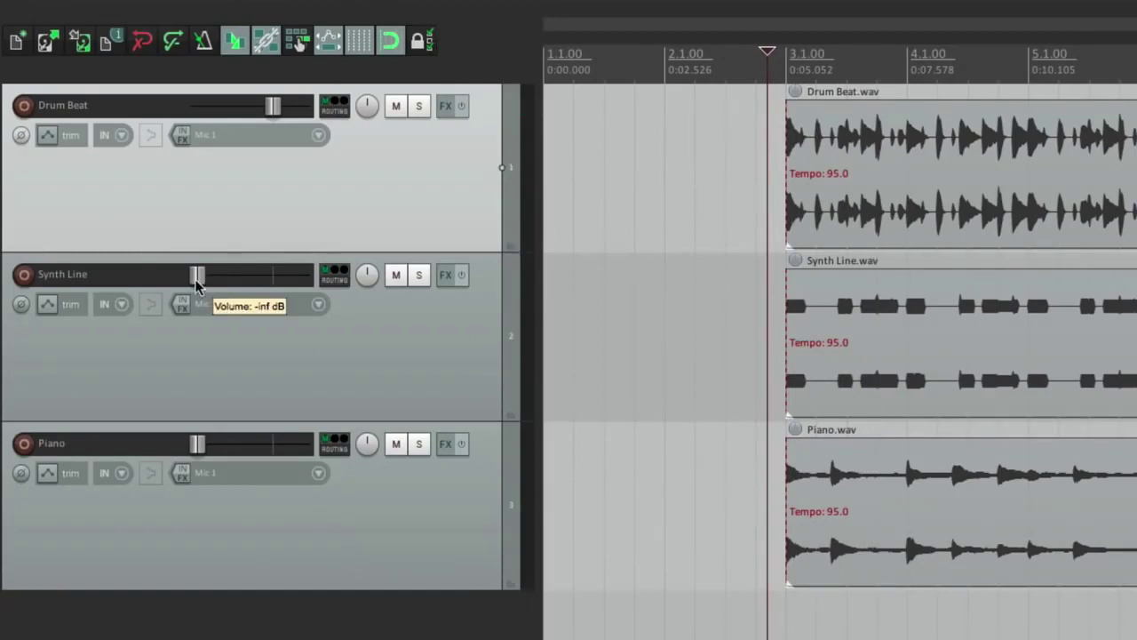
pyautogui.press('space')
pyautogui.moveTo(198, 283); pyautogui.dragTo(264, 286)
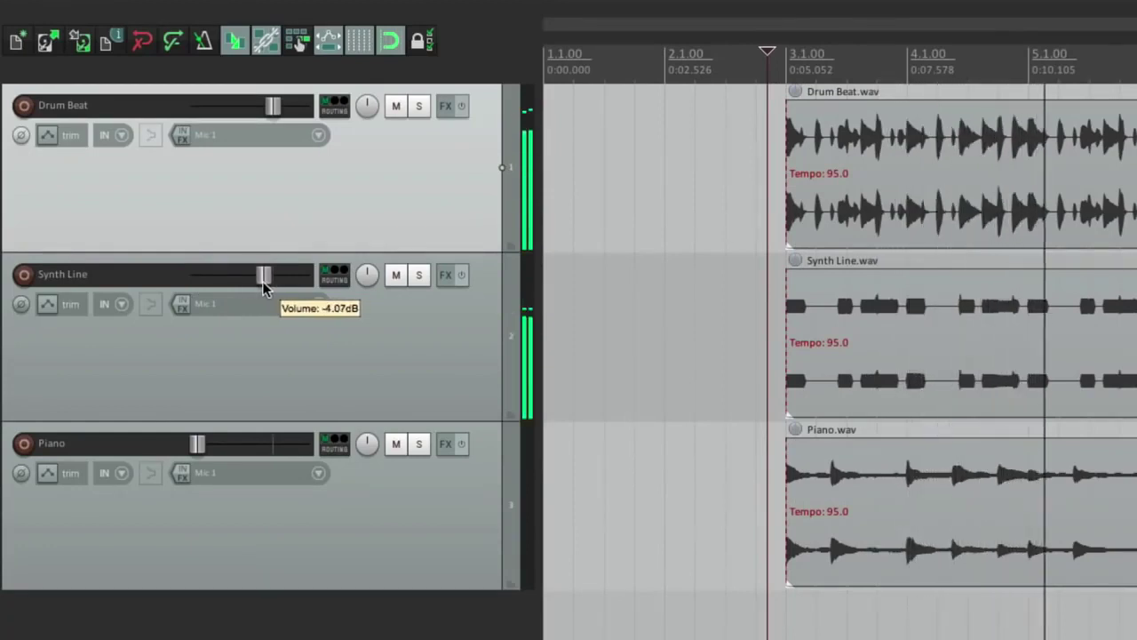
pyautogui.press('space')
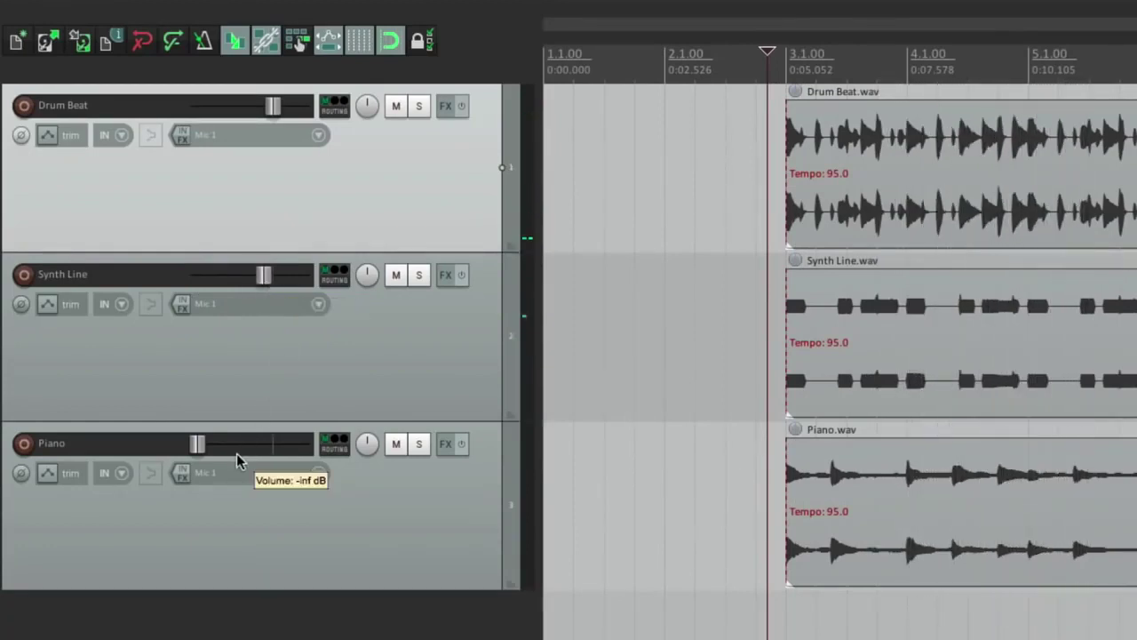
pyautogui.press('space')
pyautogui.moveTo(197, 448); pyautogui.dragTo(257, 451)
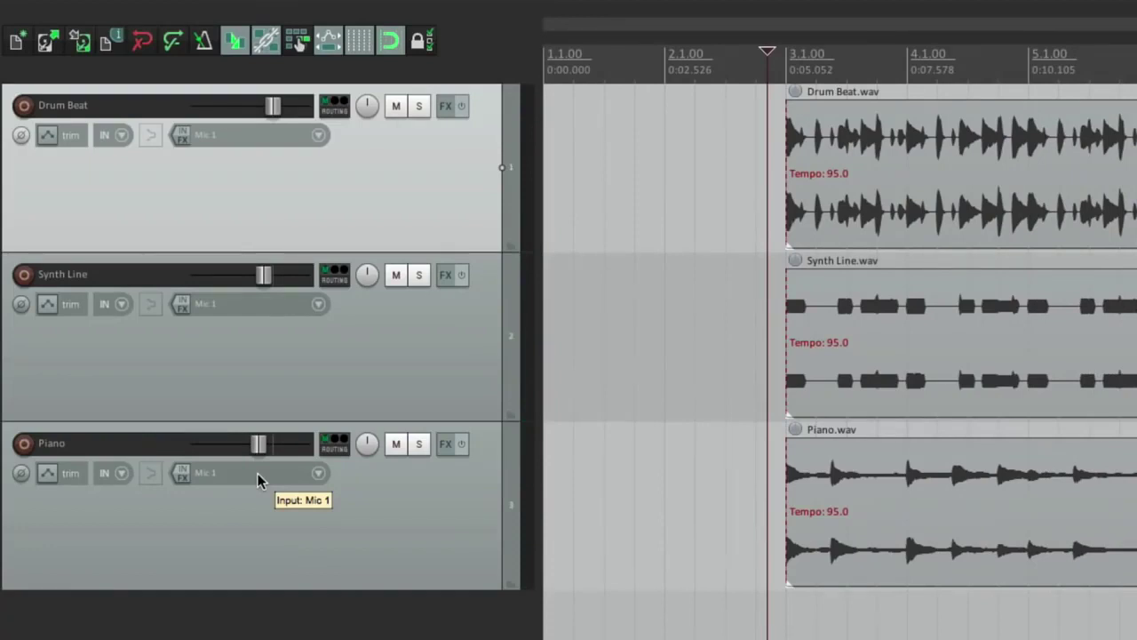
# Step: Mute the Drum Beat track, listen to the other two tracks, and unmute it
pyautogui.click(396, 106)
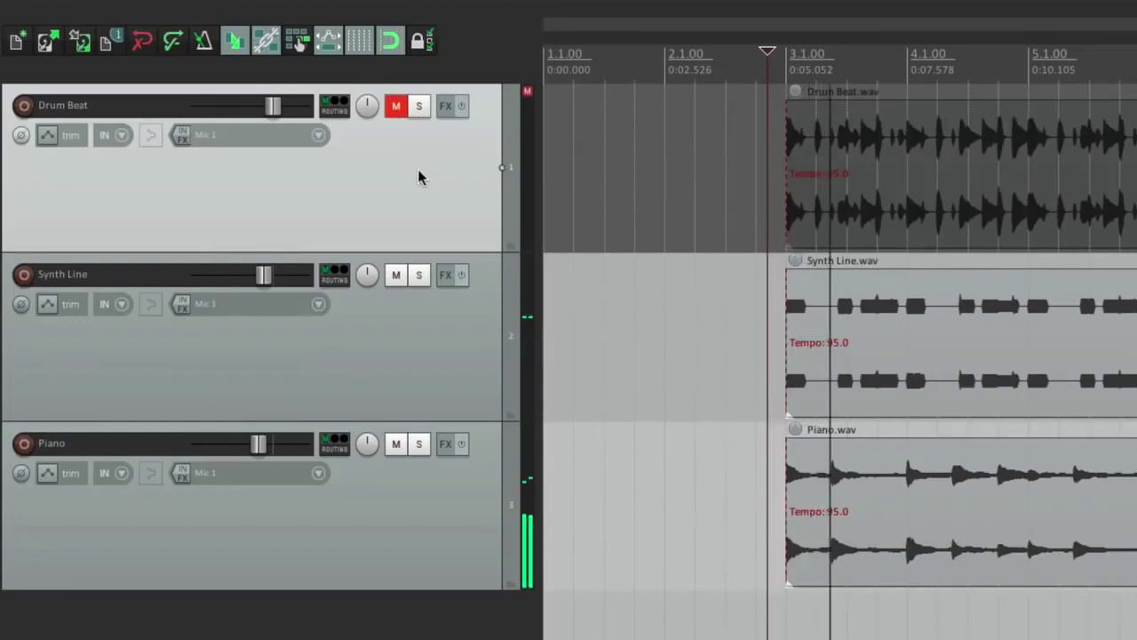
pyautogui.press('space')
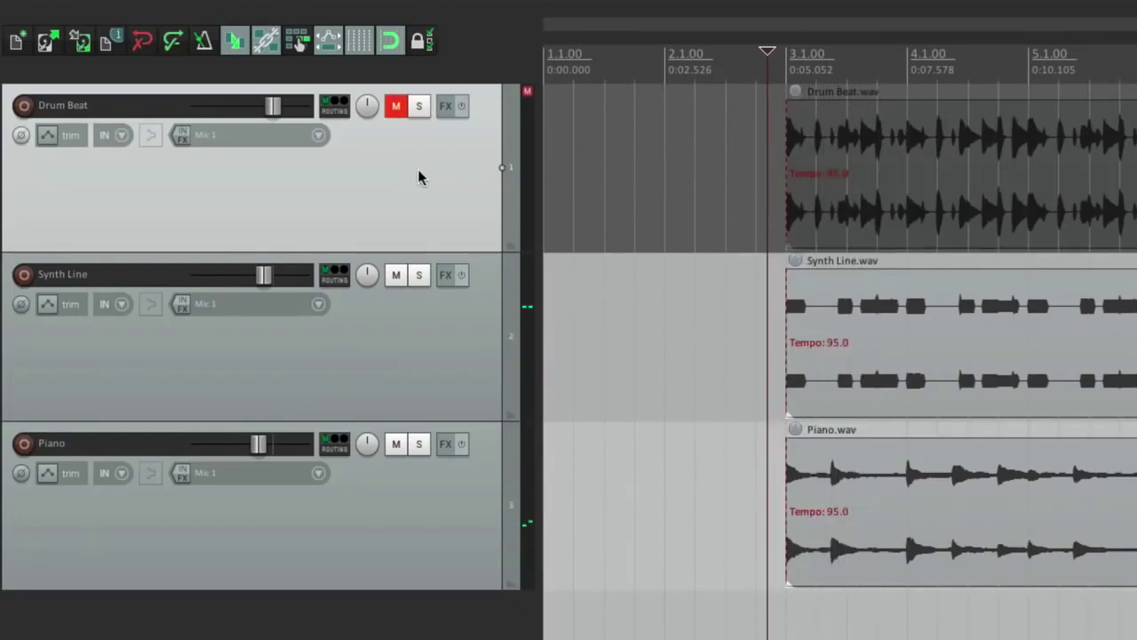
pyautogui.click(396, 106)
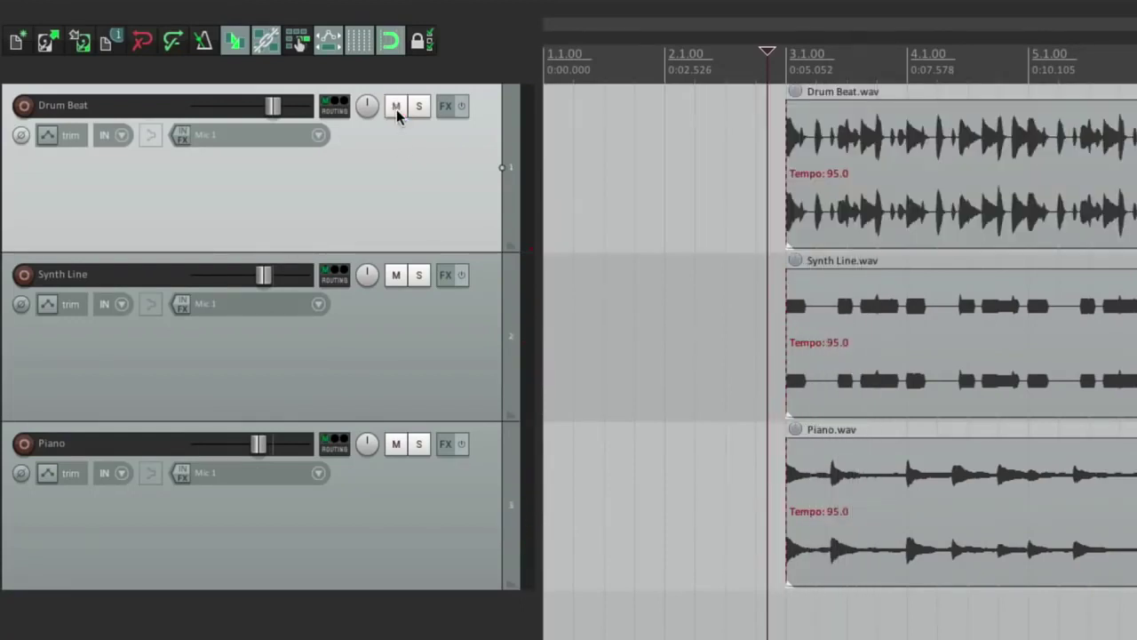
# Step: Solo the Synth Line track, play it on its own, and switch the solo off
pyautogui.click(420, 278)
pyautogui.press('space')
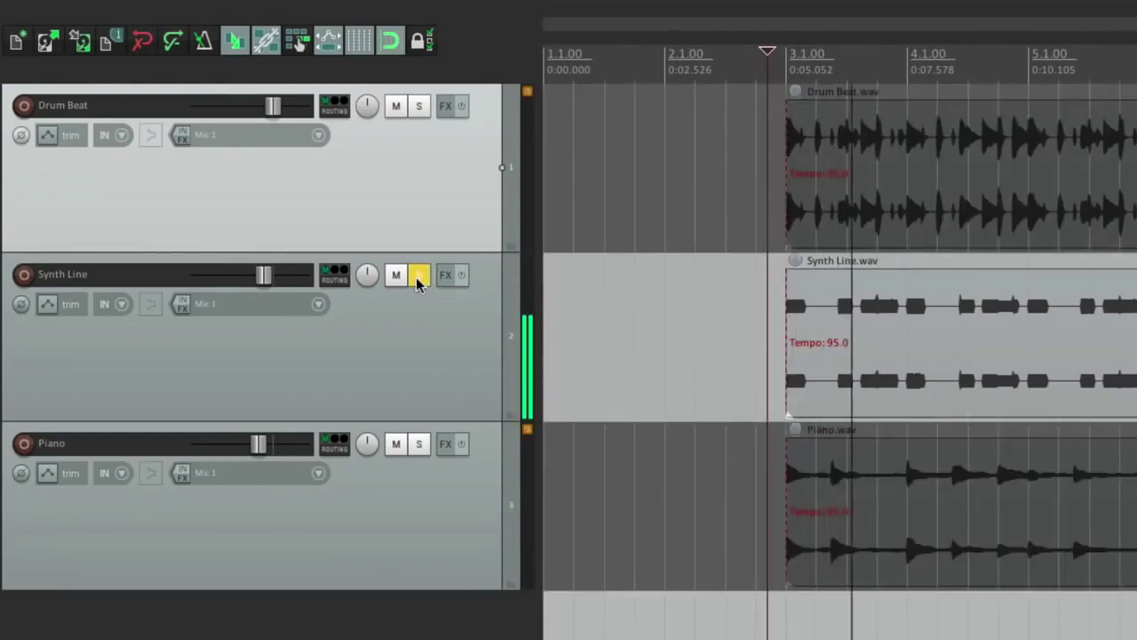
pyautogui.press('space')
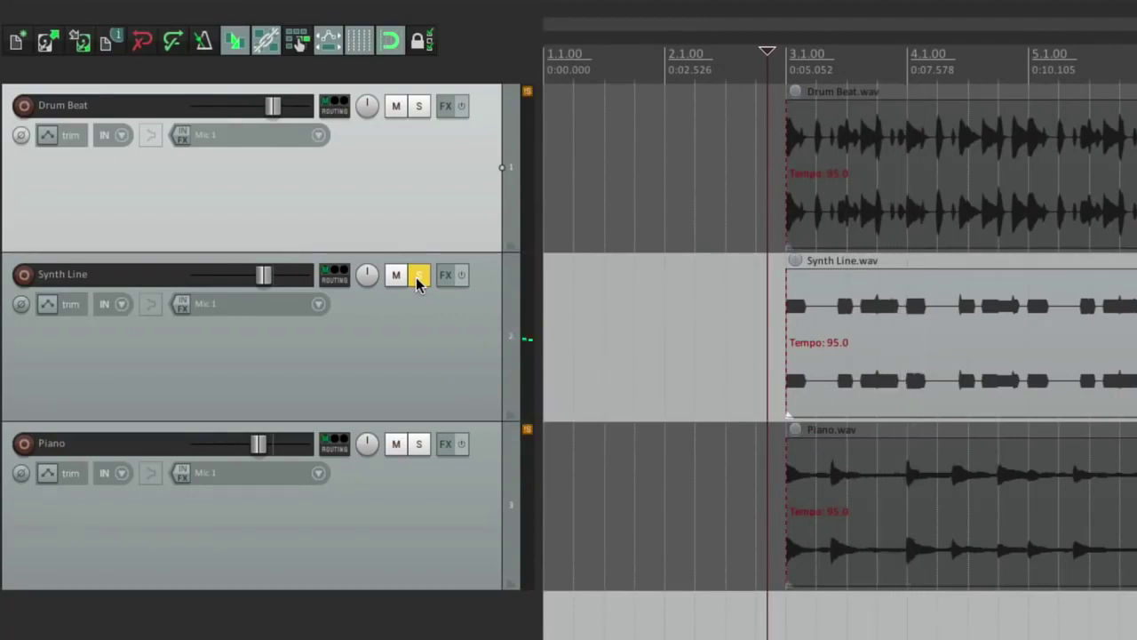
pyautogui.click(418, 277)
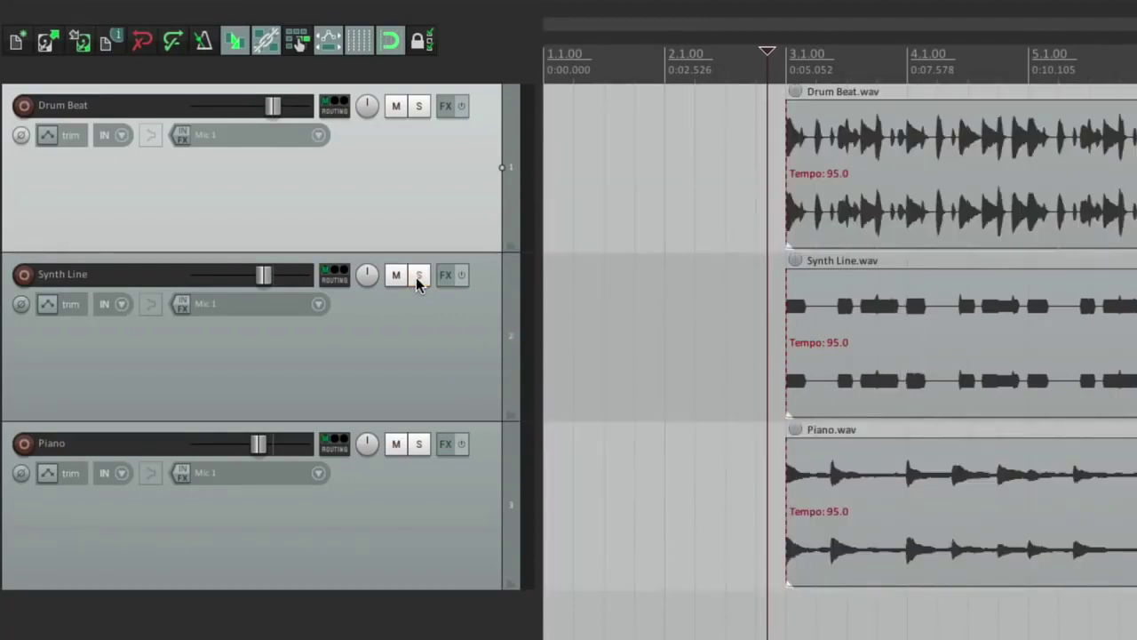
# Step: Pan the Synth Line track 100% left and the Piano track 100% right, and play the result
pyautogui.moveTo(366, 275); pyautogui.dragTo(366, 329)
pyautogui.moveTo(367, 446); pyautogui.dragTo(367, 391)
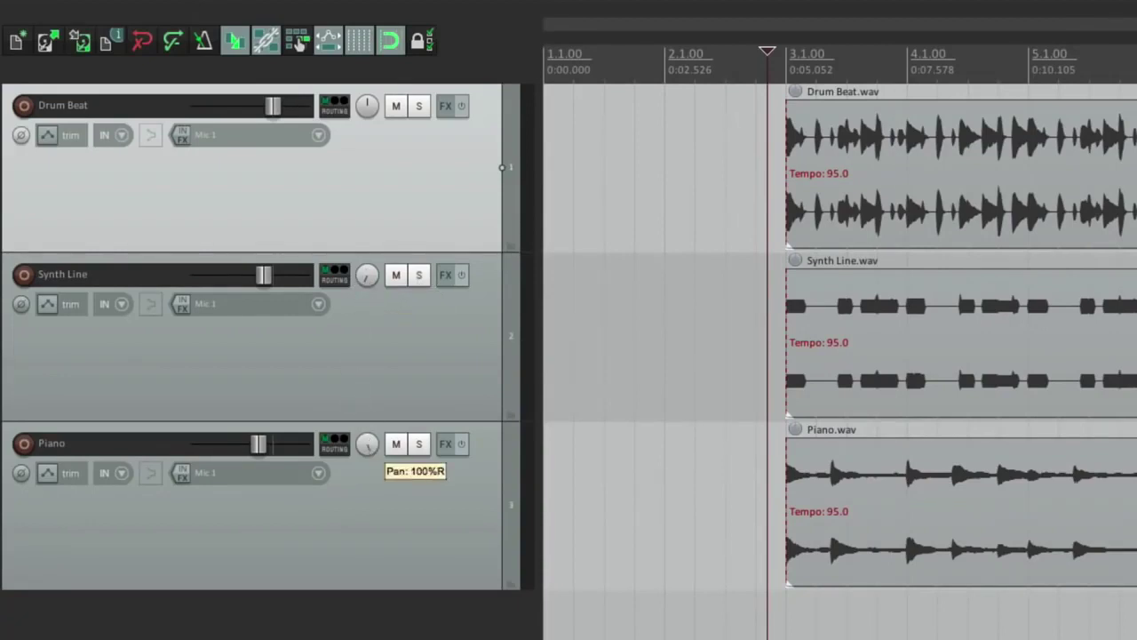
pyautogui.press('space')
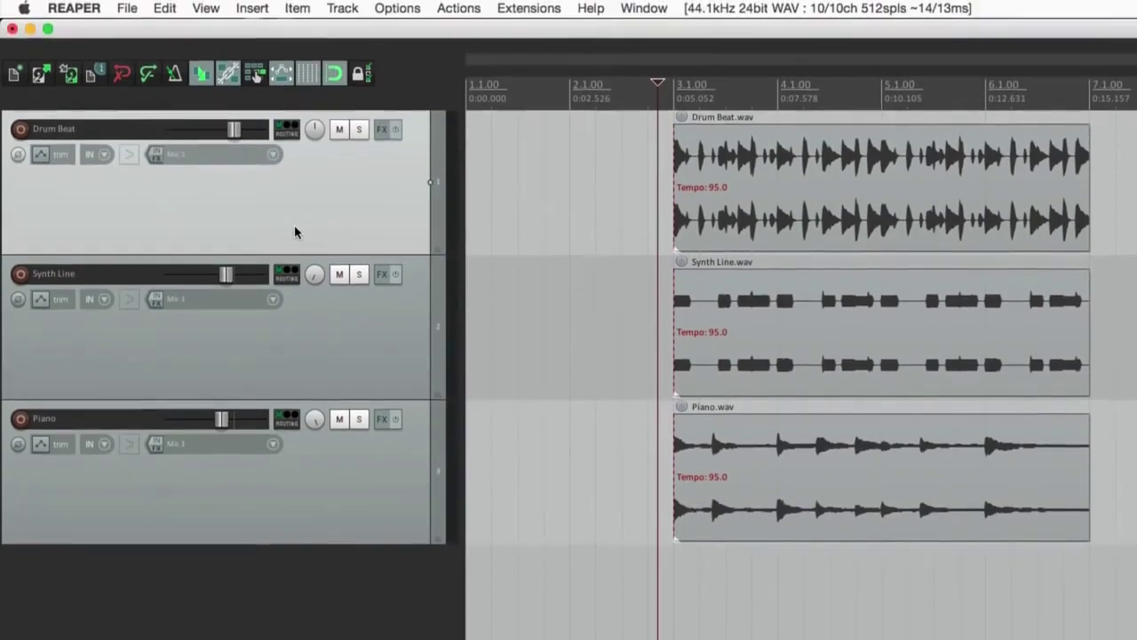
# Step: Show the Mixer and reset the pan of the Synth Line and Piano tracks to center
pyautogui.click(212, 9)
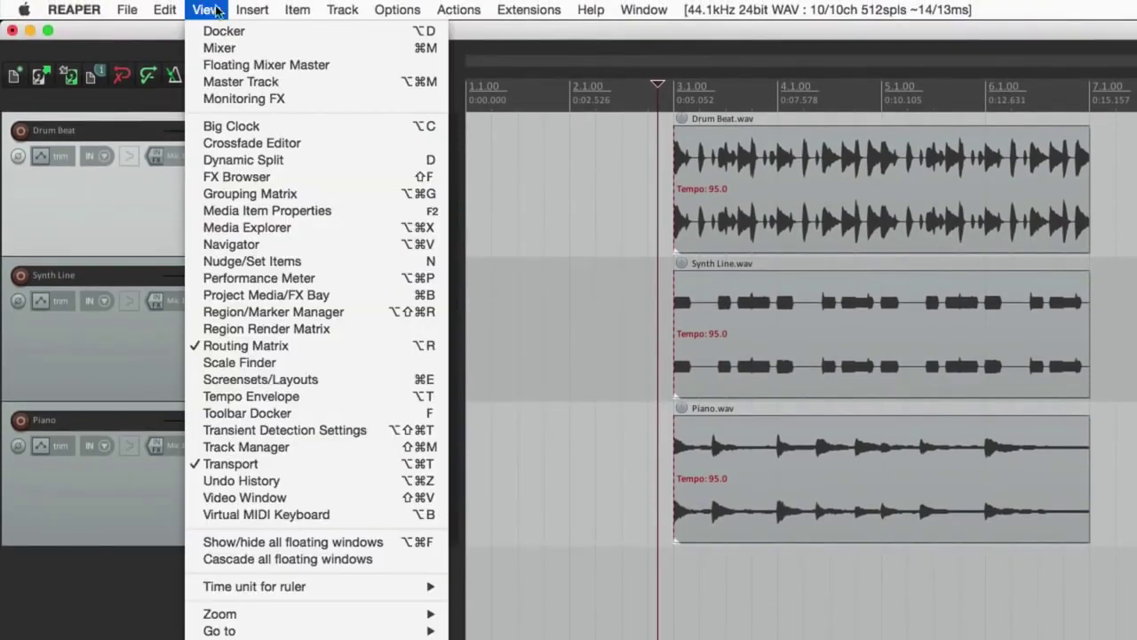
pyautogui.click(203, 49)
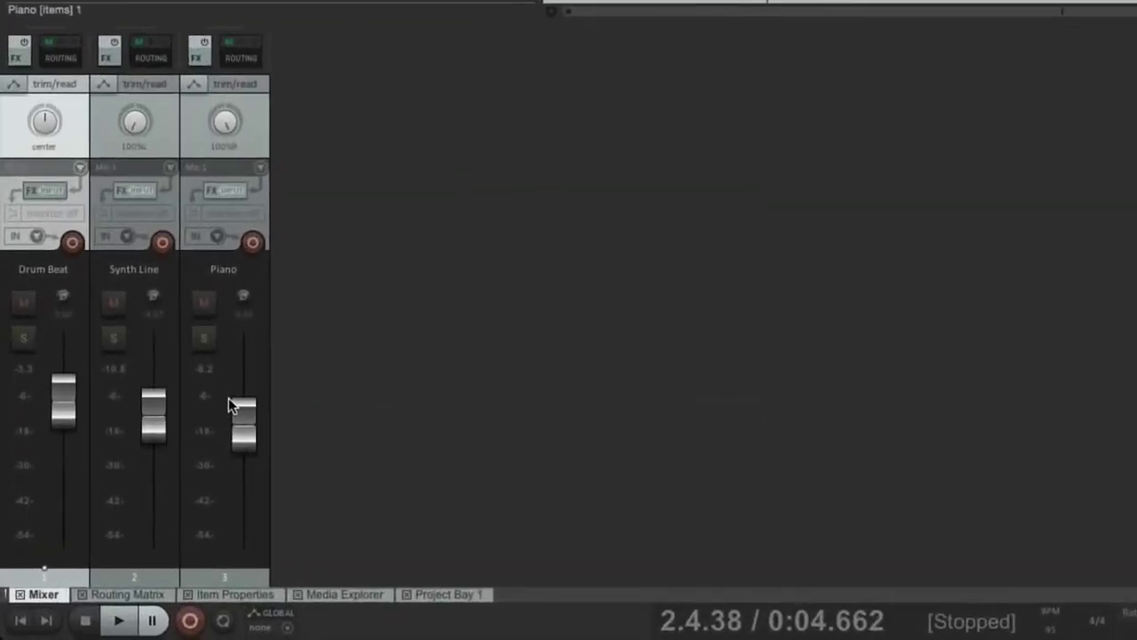
pyautogui.doubleClick(135, 120)
pyautogui.doubleClick(222, 121)
# Step: Rebalance the mixer volumes during playback: lower Synth Line, set Piano to about -5.1 dB, and lower Drum Beat slightly
pyautogui.press('space')
pyautogui.moveTo(153, 418)
pyautogui.mouseDown()
pyautogui.moveTo(150, 507)
pyautogui.moveTo(152, 436)
pyautogui.mouseUp()
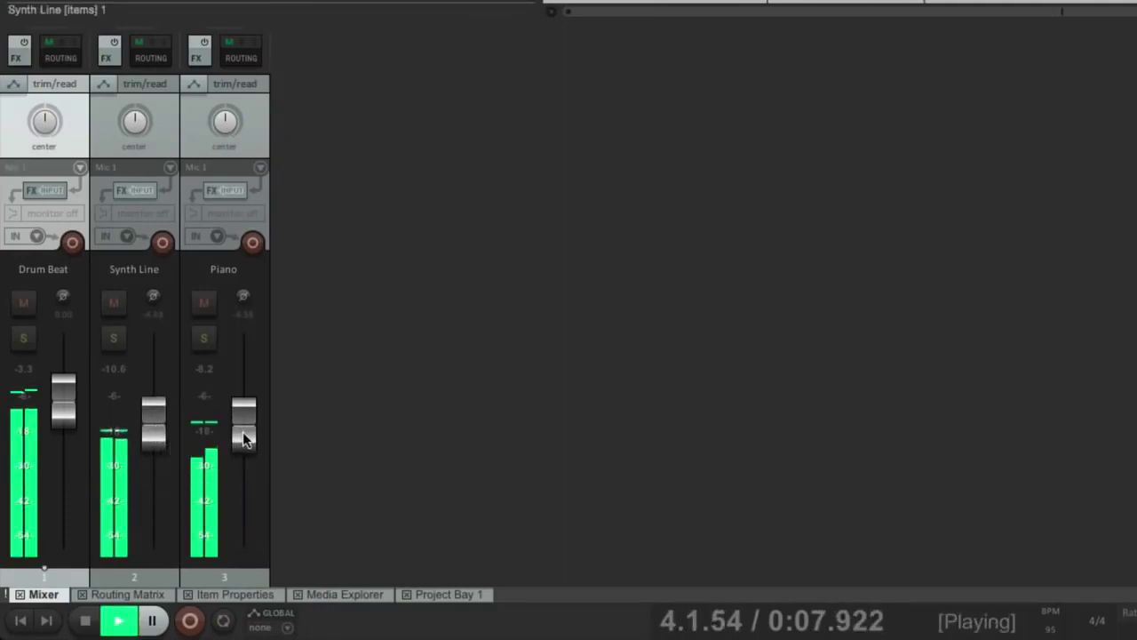
pyautogui.moveTo(245, 439)
pyautogui.mouseDown()
pyautogui.moveTo(243, 510)
pyautogui.moveTo(241, 434)
pyautogui.mouseUp()
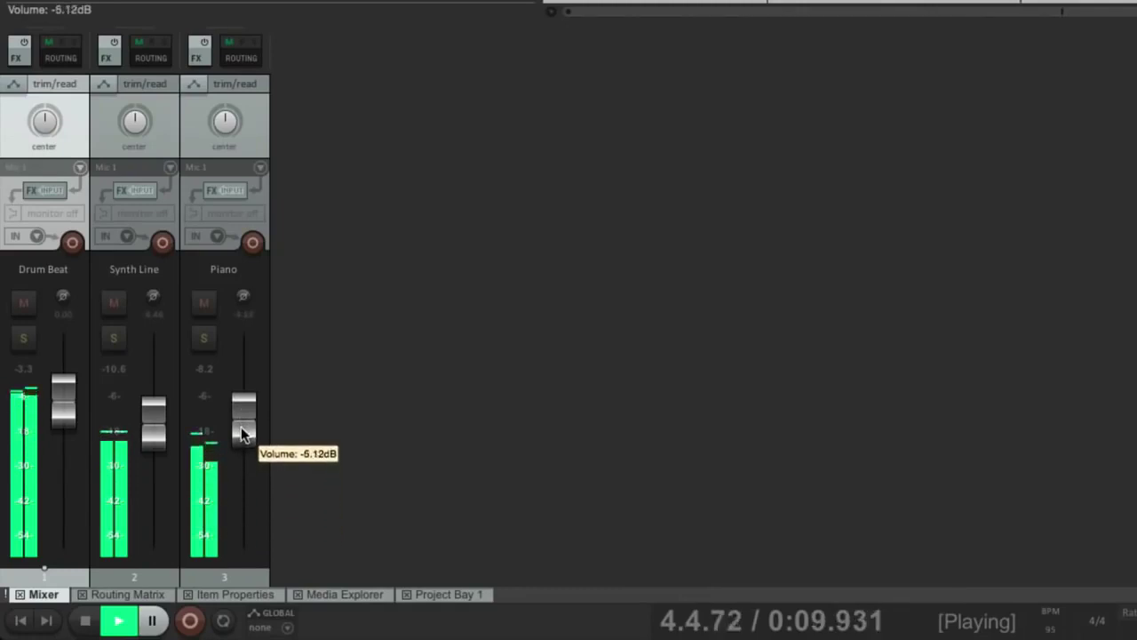
pyautogui.moveTo(73, 396)
pyautogui.mouseDown()
pyautogui.moveTo(72, 453)
pyautogui.moveTo(71, 399)
pyautogui.mouseUp()
# Step: Solo the Synth Line channel in the mixer briefly, switch the solo off, and stop playback
pyautogui.click(112, 339)
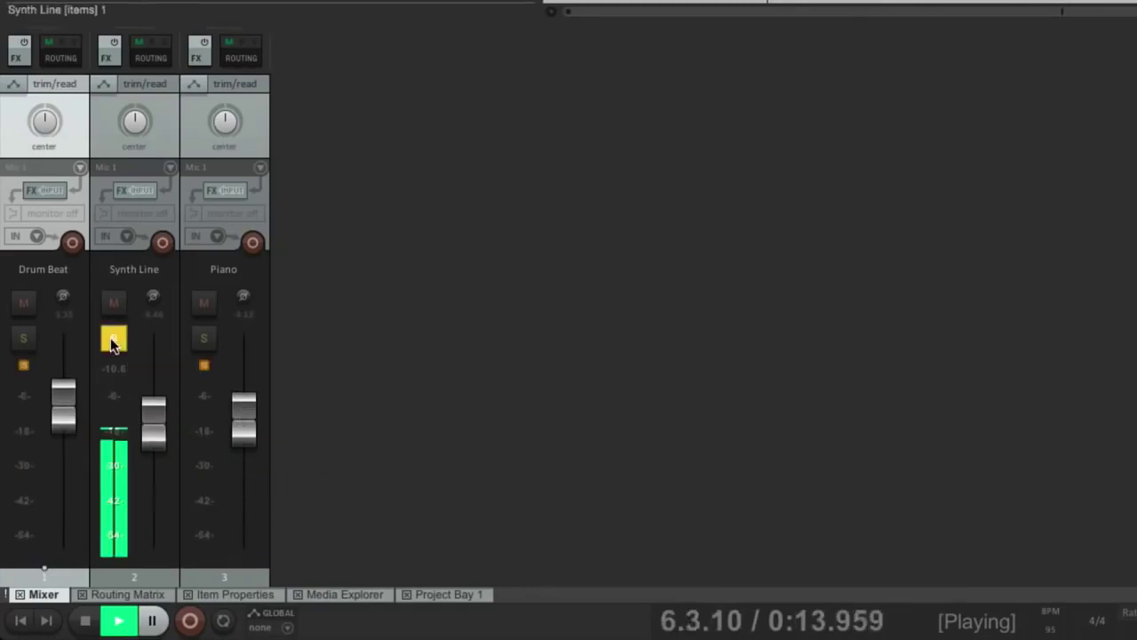
pyautogui.click(112, 339)
pyautogui.press('space')
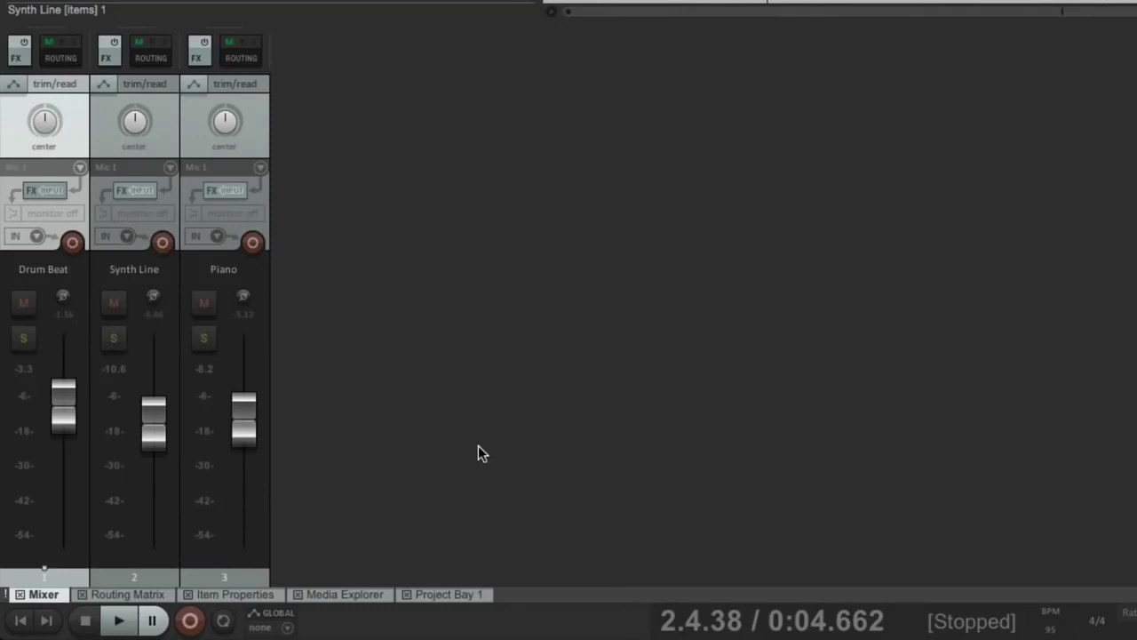
# Step: View the Routing Matrix, Item Properties and Media Explorer in the docker
pyautogui.click(142, 595)
pyautogui.click(237, 596)
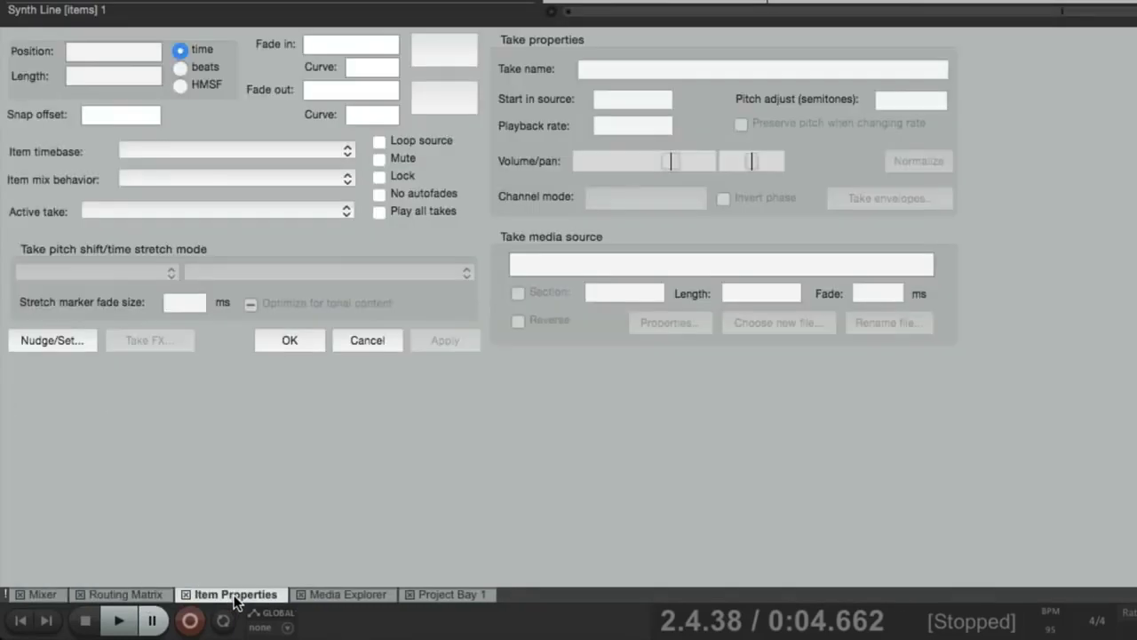
pyautogui.click(336, 595)
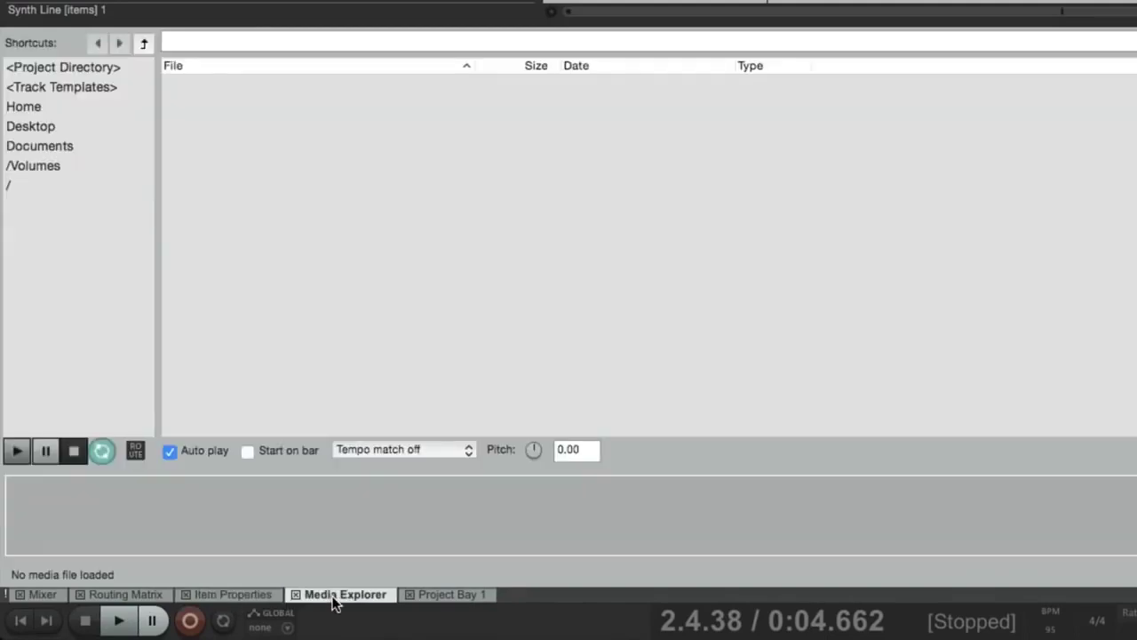
# Step: View the Project Bay in the docker and hide the docker
pyautogui.click(445, 597)
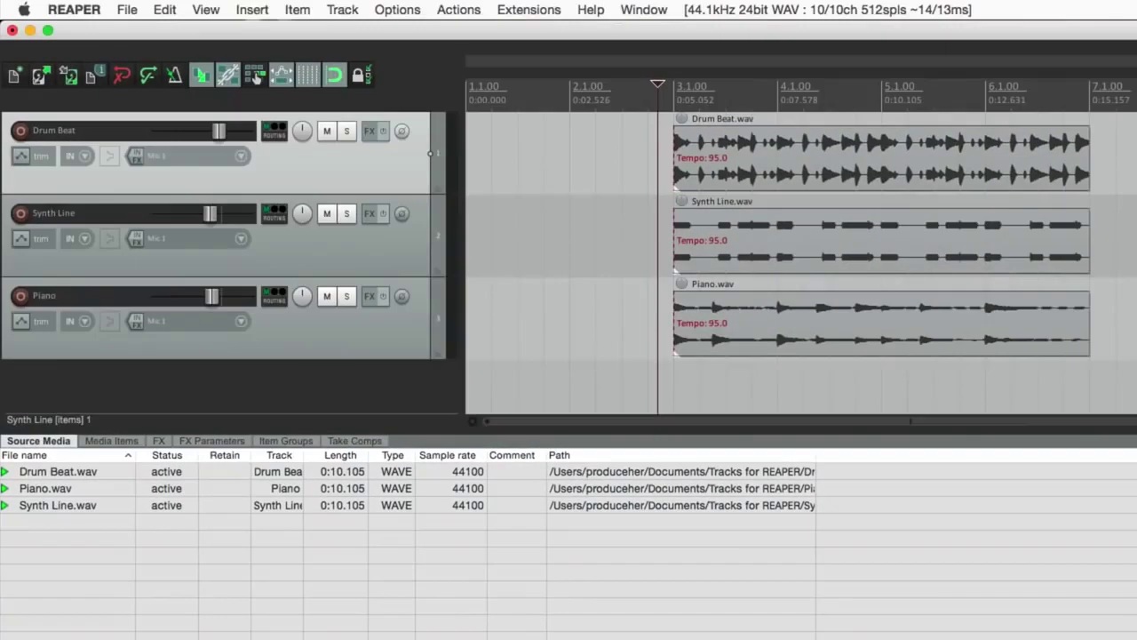
pyautogui.click(203, 9)
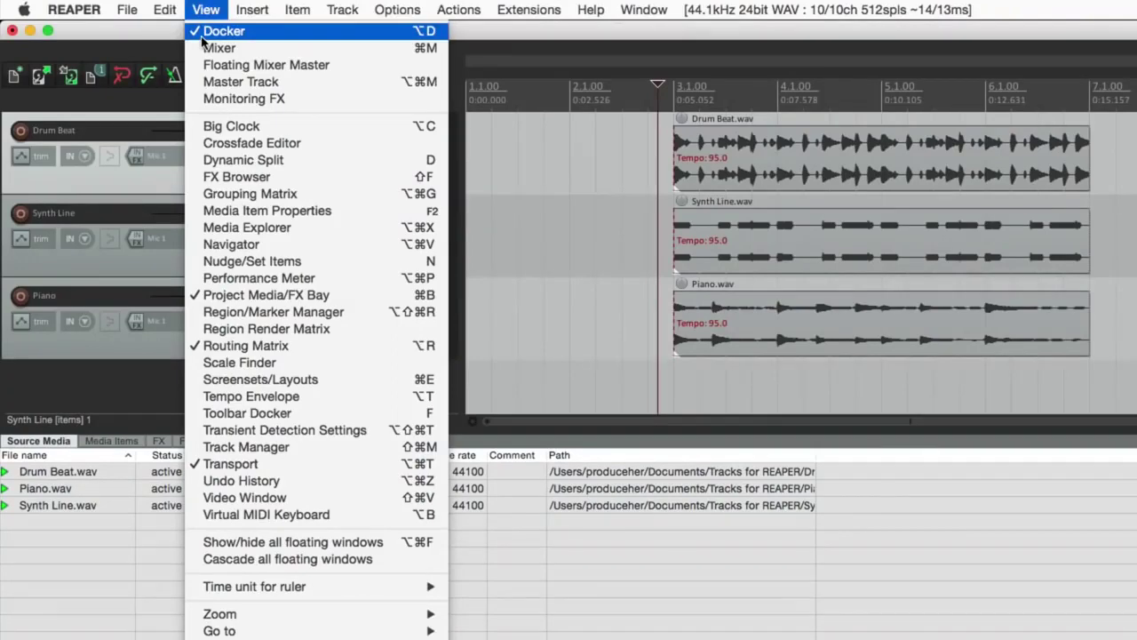
pyautogui.click(203, 35)
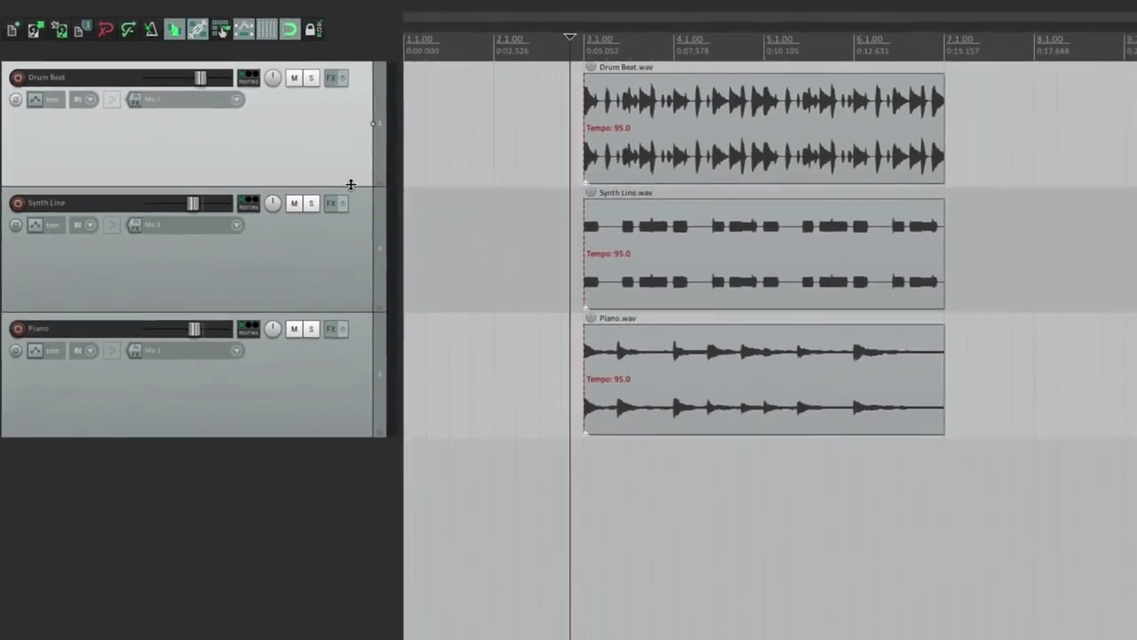
# Step: Enlarge the Drum Beat track's height, shrink it back to about its former size, and make the Synth Line track slightly shorter
pyautogui.moveTo(405, 213); pyautogui.dragTo(410, 639)
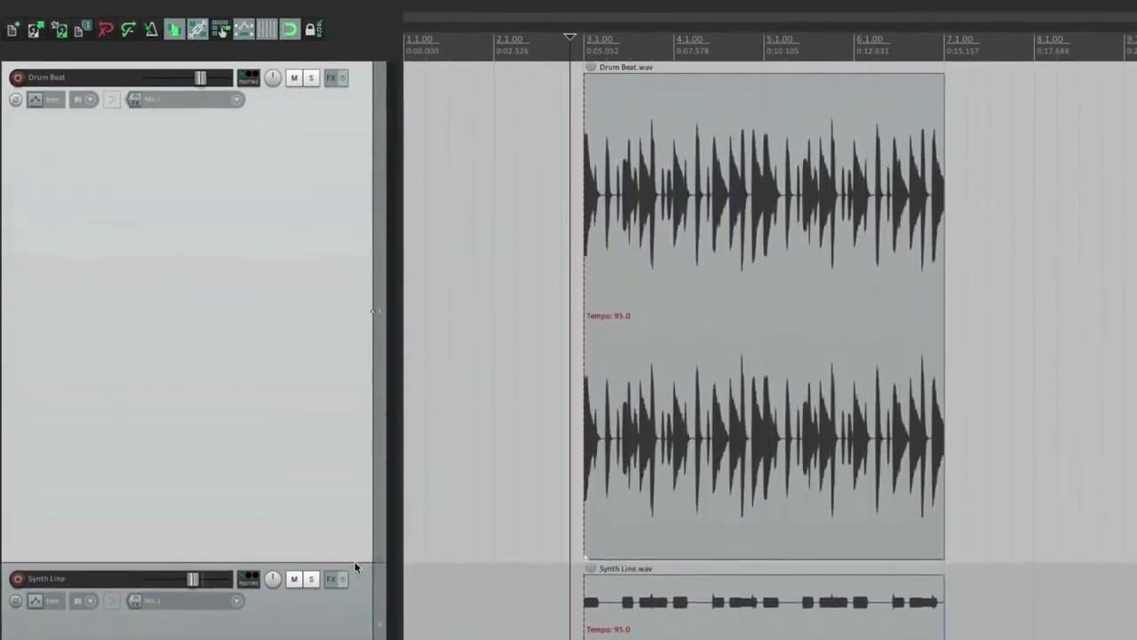
pyautogui.moveTo(355, 561); pyautogui.dragTo(336, 190)
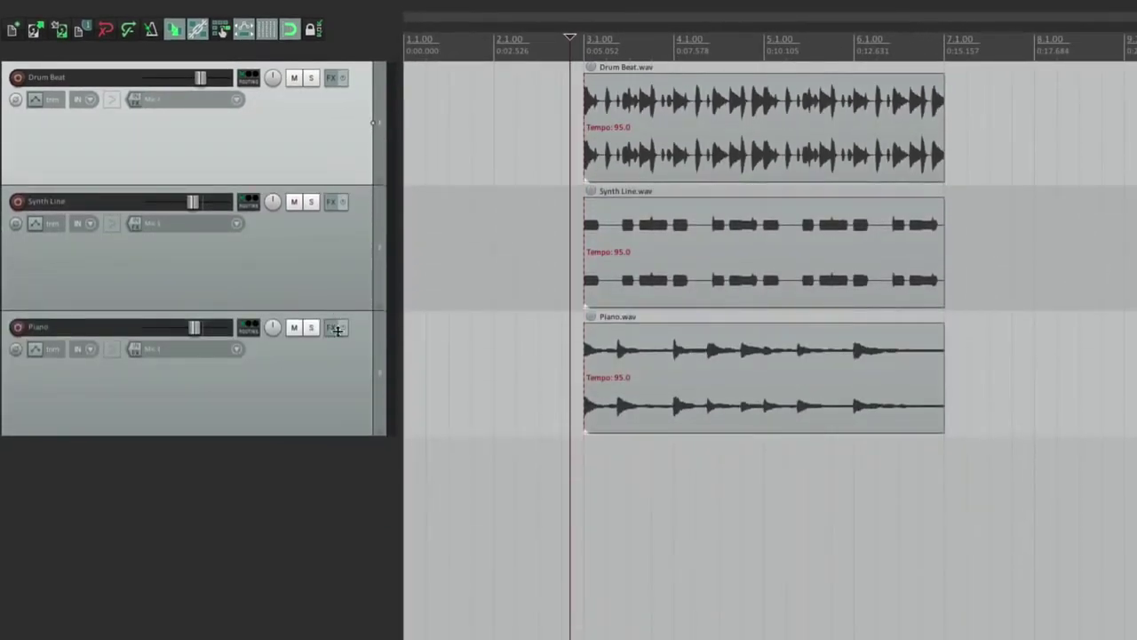
pyautogui.moveTo(336, 311); pyautogui.dragTo(335, 286)
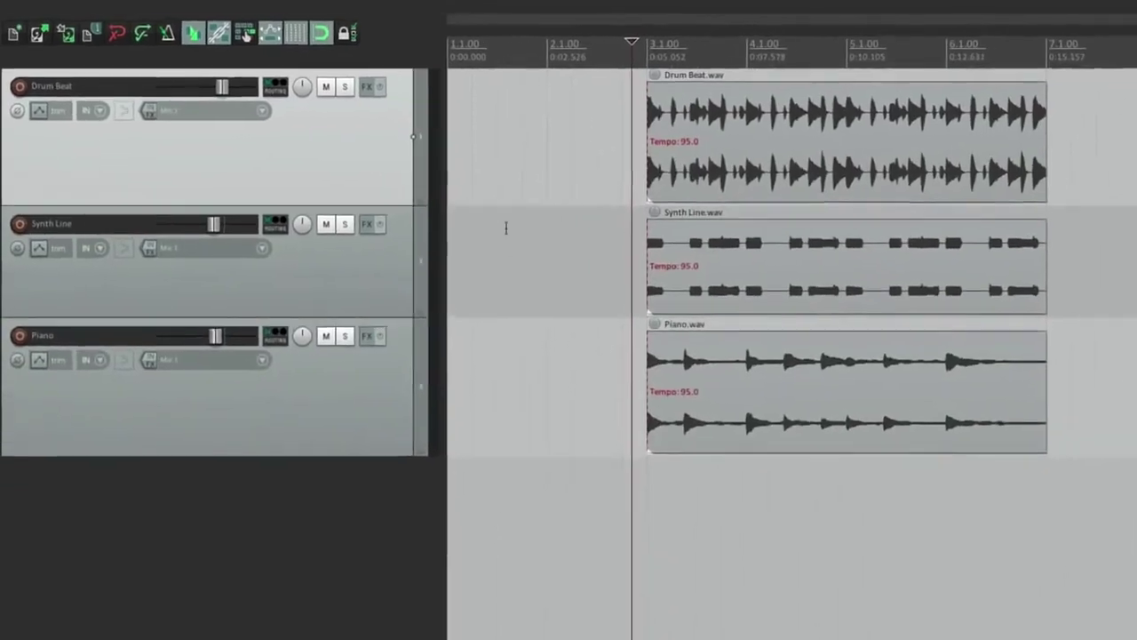
# Step: Widen the track control panel, collapse it completely, and restore it to about its original width
pyautogui.moveTo(397, 144); pyautogui.dragTo(703, 146)
pyautogui.moveTo(812, 162); pyautogui.dragTo(0, 184)
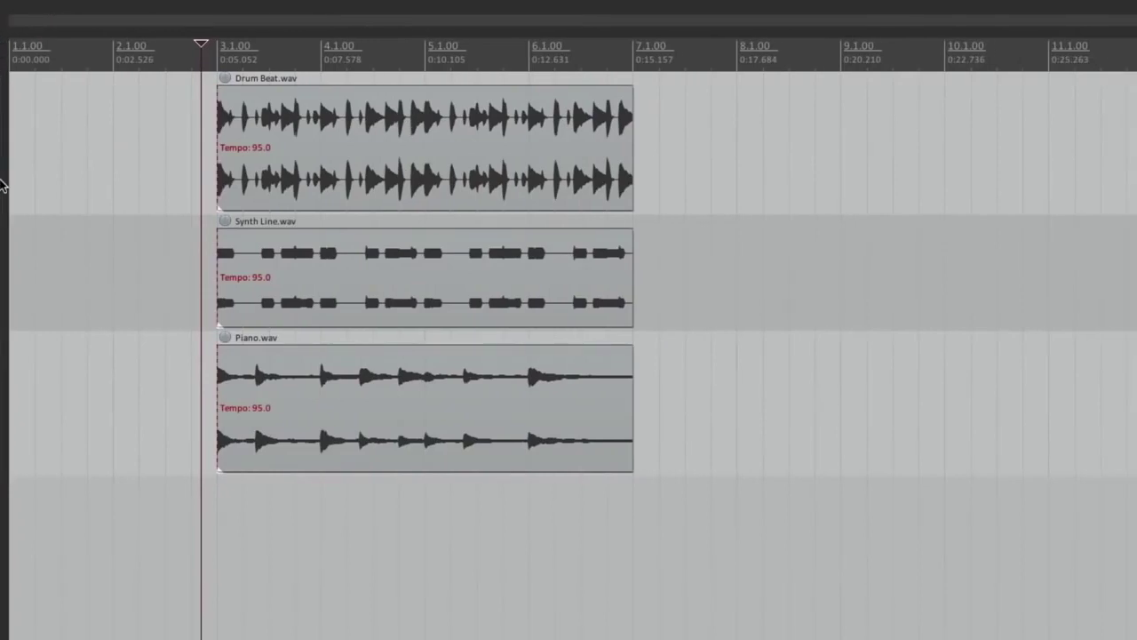
pyautogui.moveTo(0, 184); pyautogui.dragTo(444, 151)
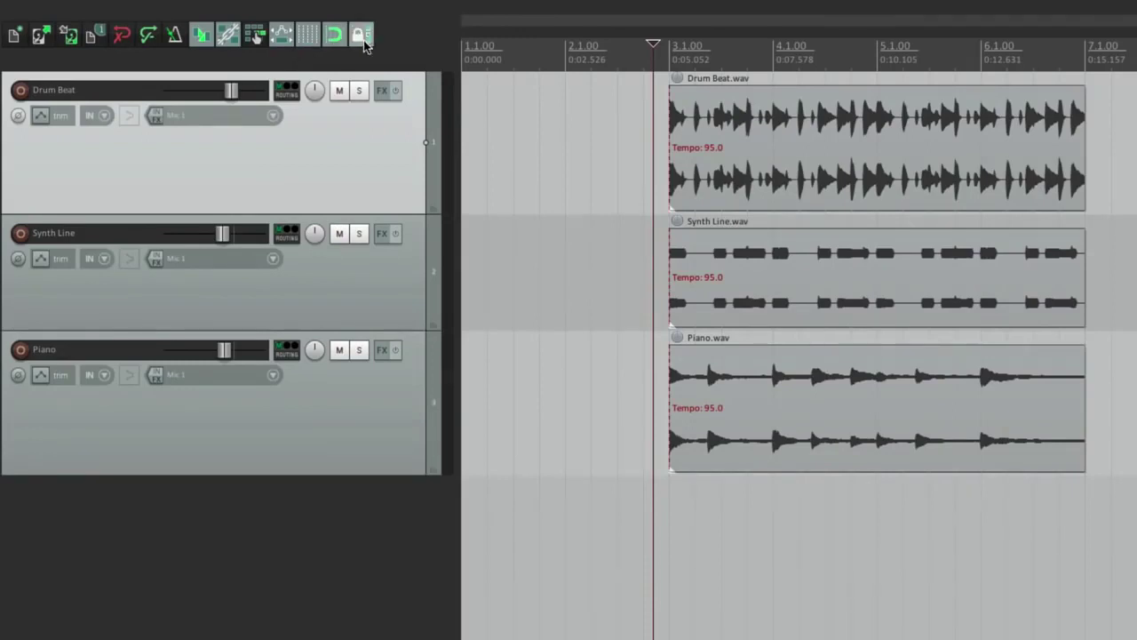
# Step: Try out locking on the Drum Beat and Synth Line items, switch locking off, and clear the item selection
pyautogui.click(764, 124)
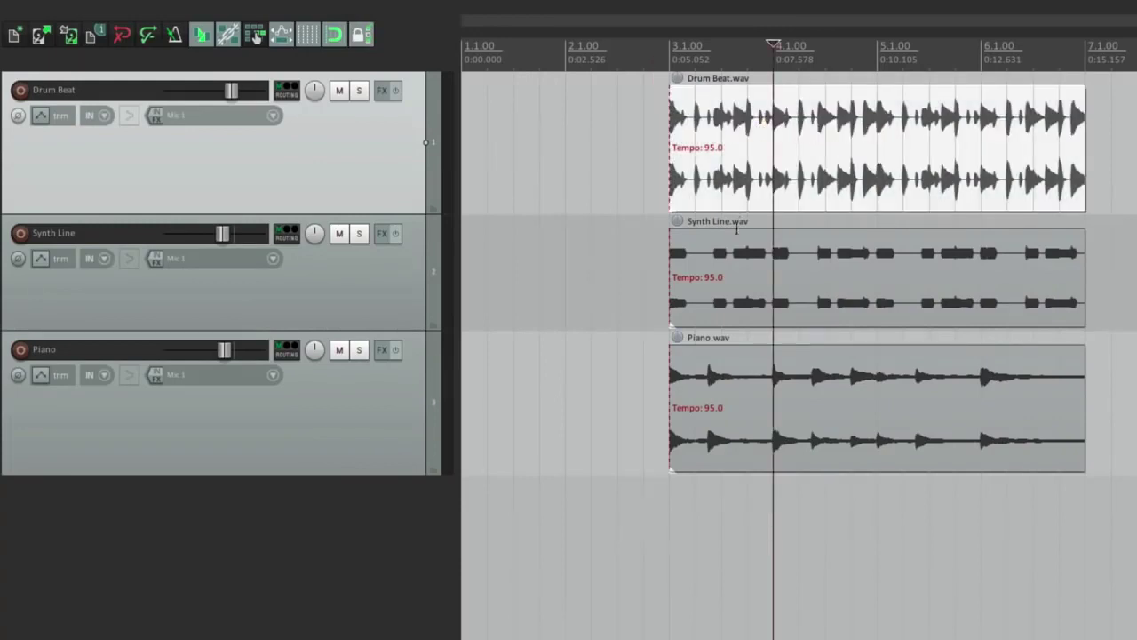
pyautogui.click(738, 256)
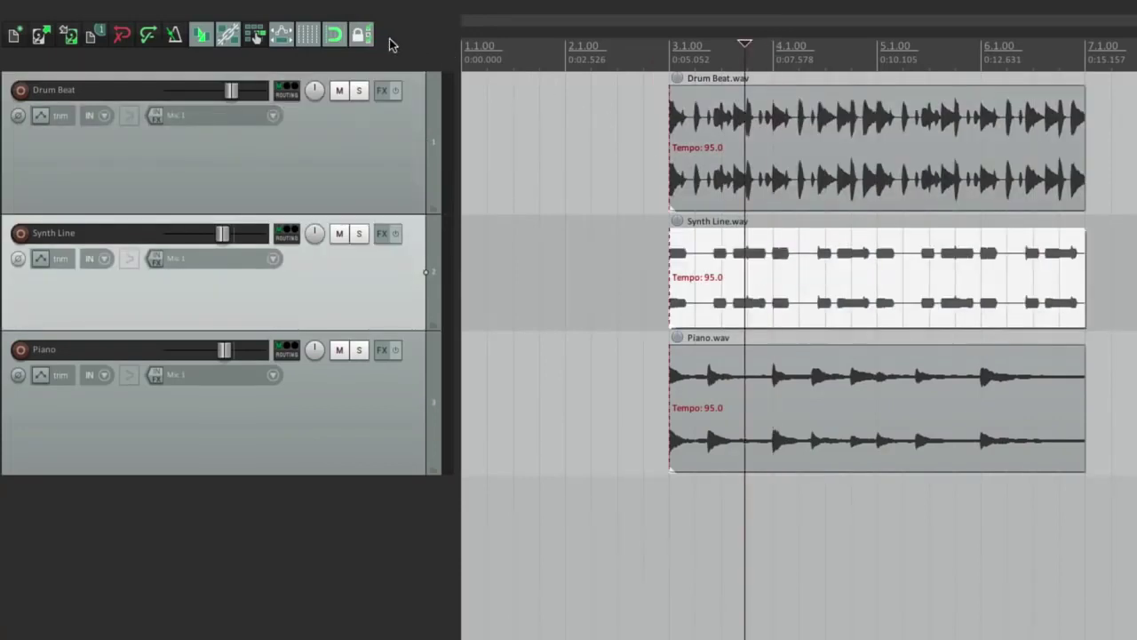
pyautogui.moveTo(711, 116); pyautogui.dragTo(736, 141)
pyautogui.click(619, 186)
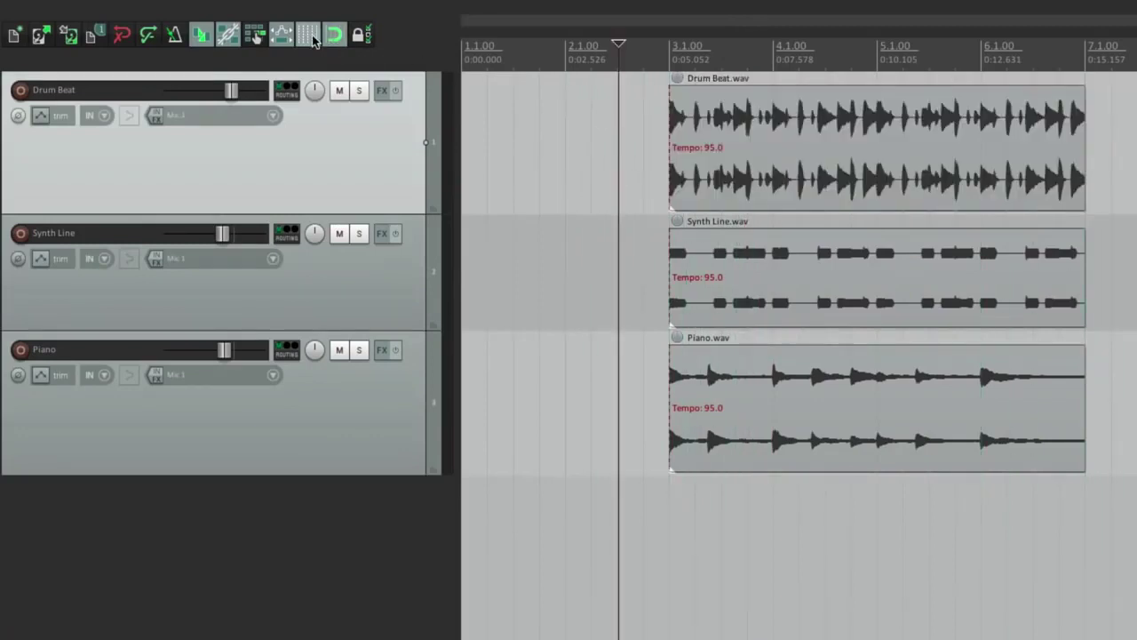
# Step: Turn the arrange view's grid lines off and back on
pyautogui.click(309, 36)
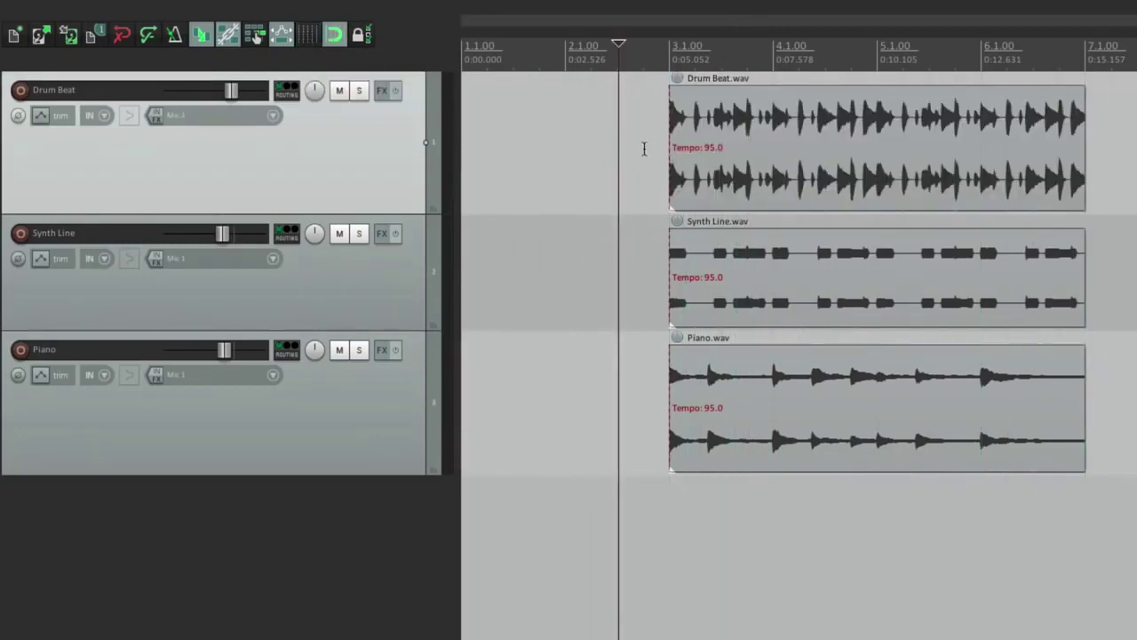
pyautogui.click(309, 35)
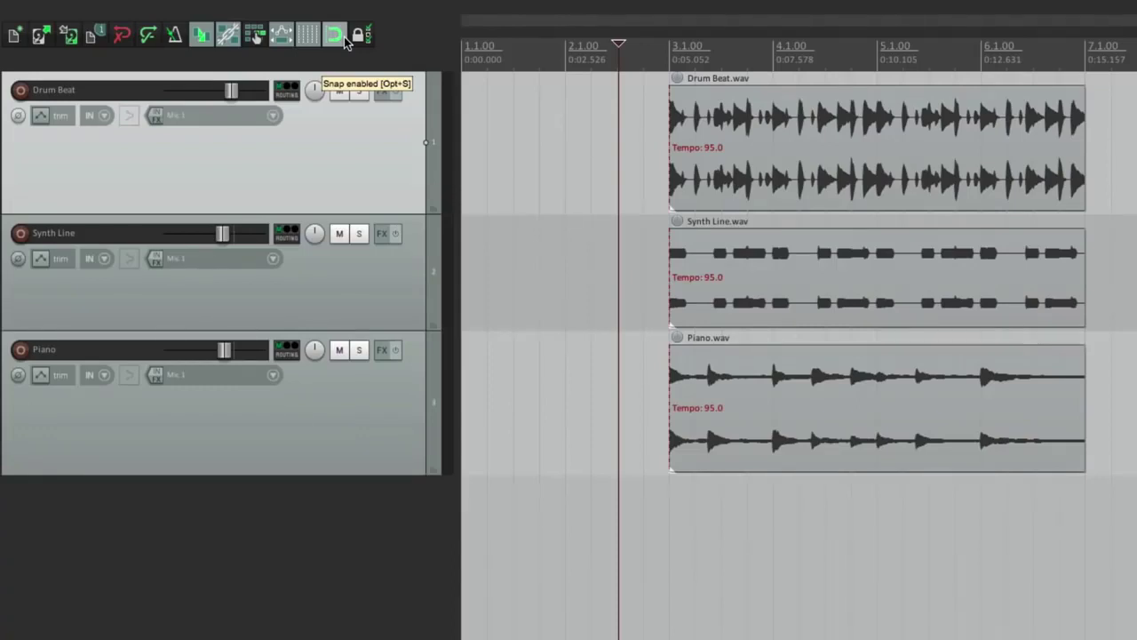
# Step: Switch the main toolbar to Toolbar 1 and return to the Main toolbar
pyautogui.rightClick(413, 44)
pyautogui.moveTo(430, 56)
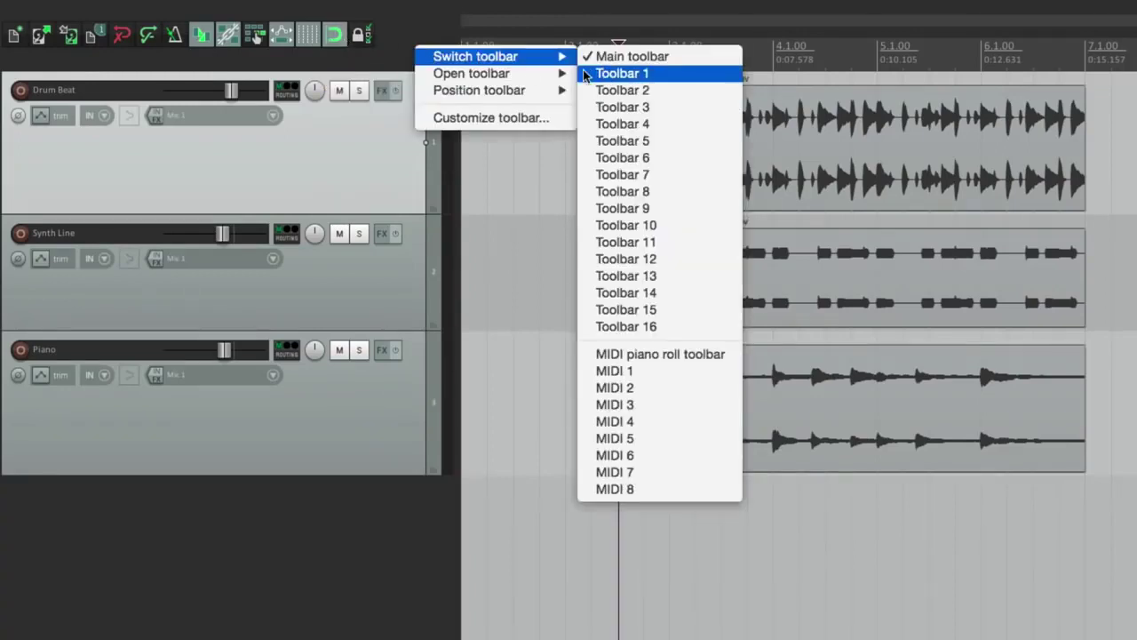
pyautogui.click(622, 74)
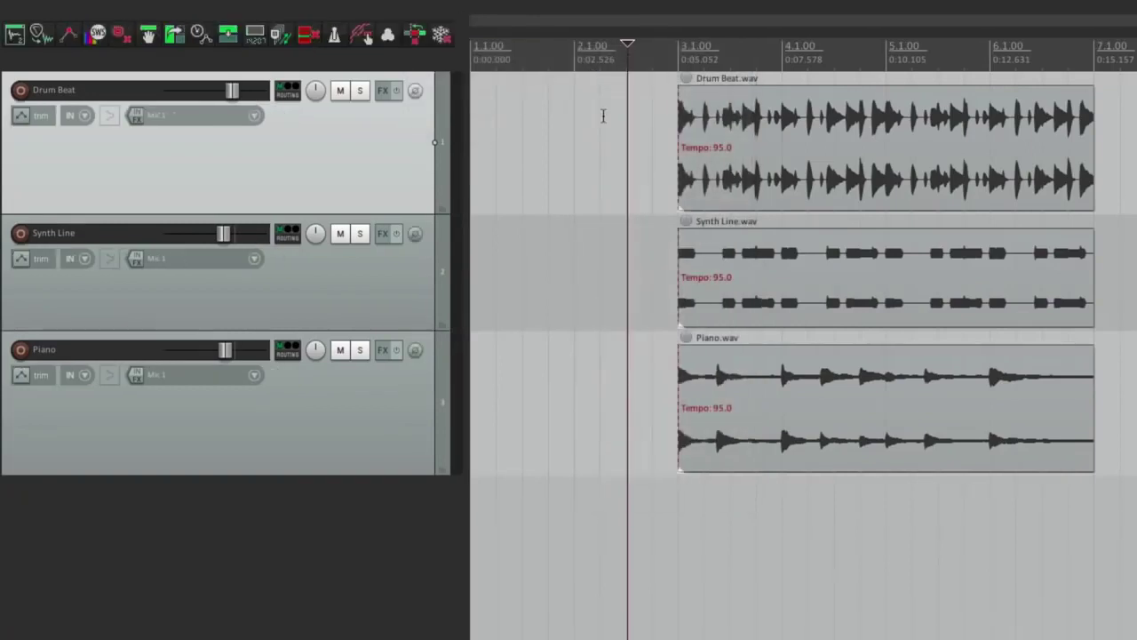
pyautogui.rightClick(427, 56)
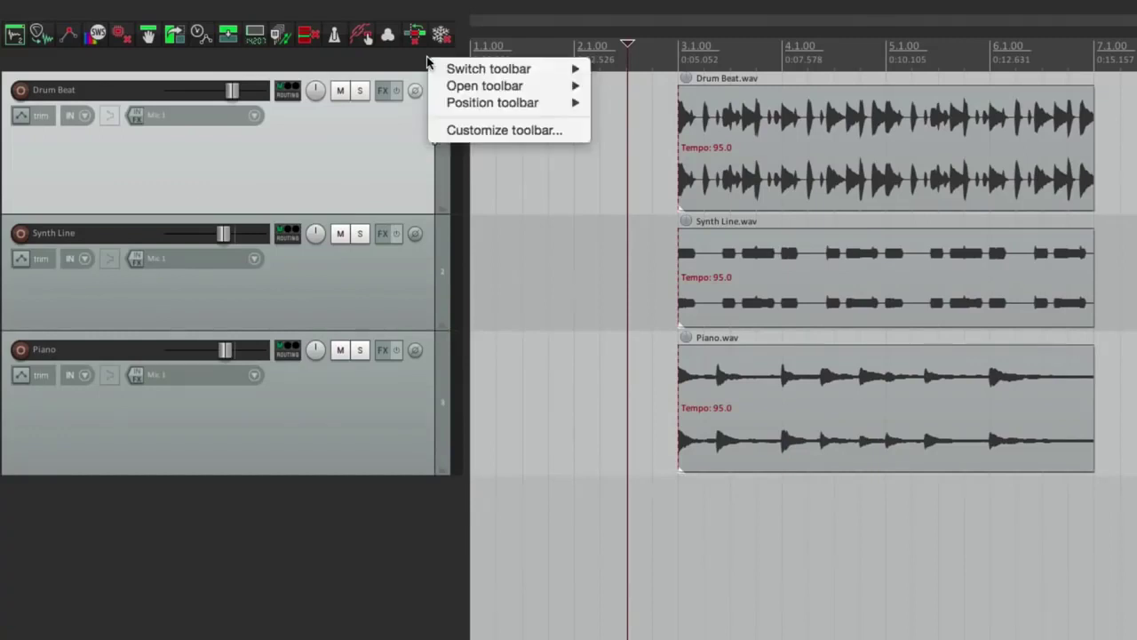
pyautogui.moveTo(479, 70)
pyautogui.click(659, 68)
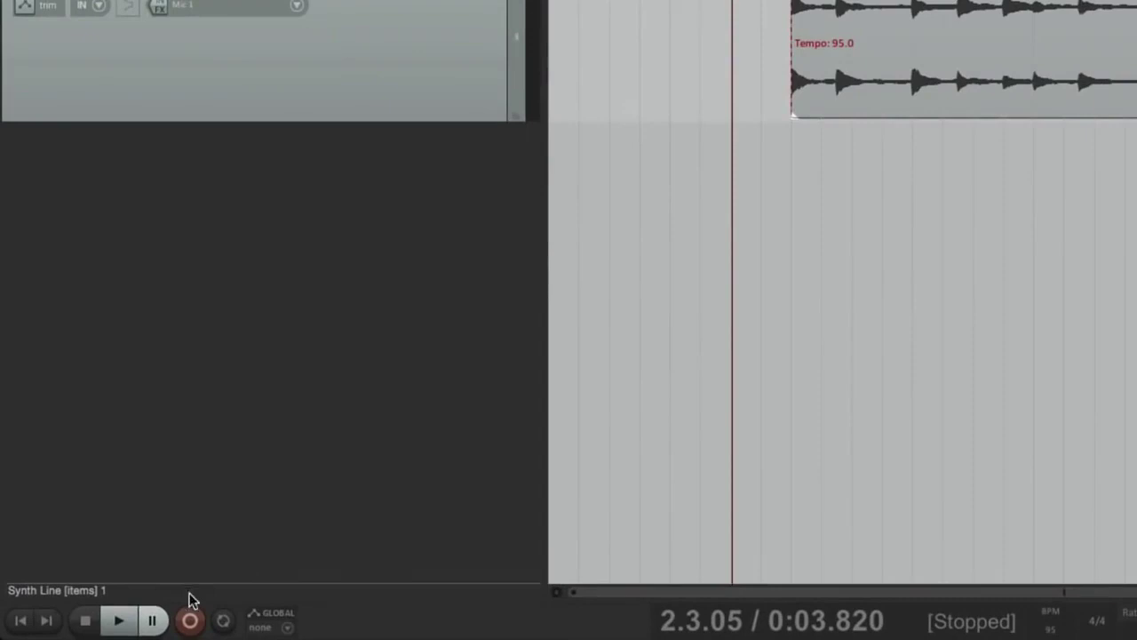
# Step: Enable repeat, make a time selection from measure 3.1.00 to 4.1.00, and play the loop from just before it, stopping playback at the end
pyautogui.click(117, 620)
pyautogui.click(89, 623)
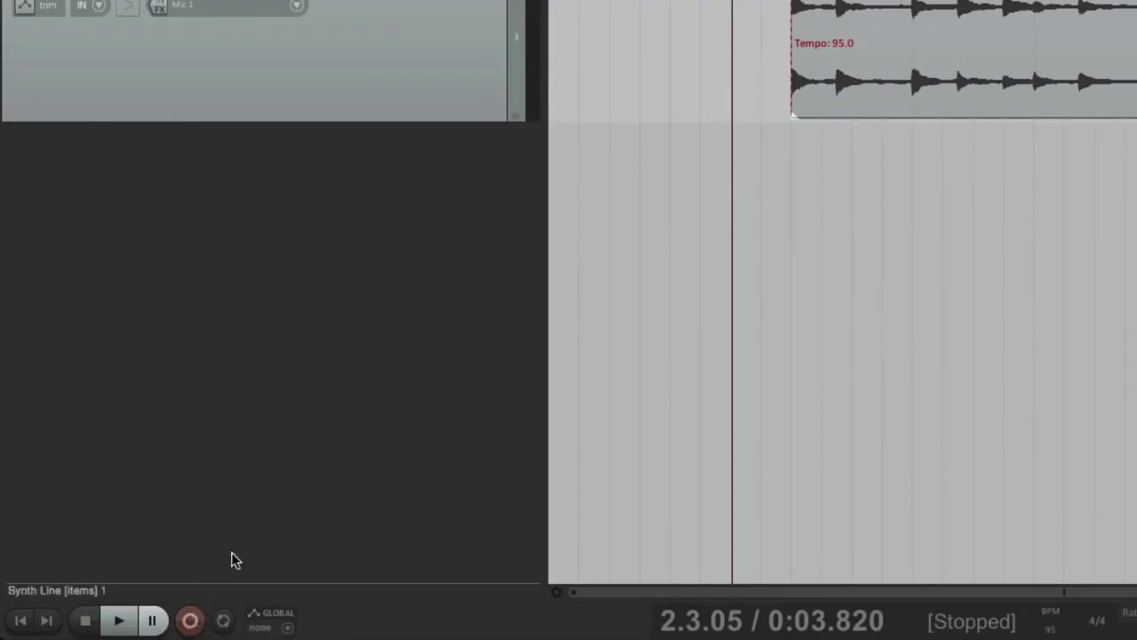
pyautogui.click(224, 620)
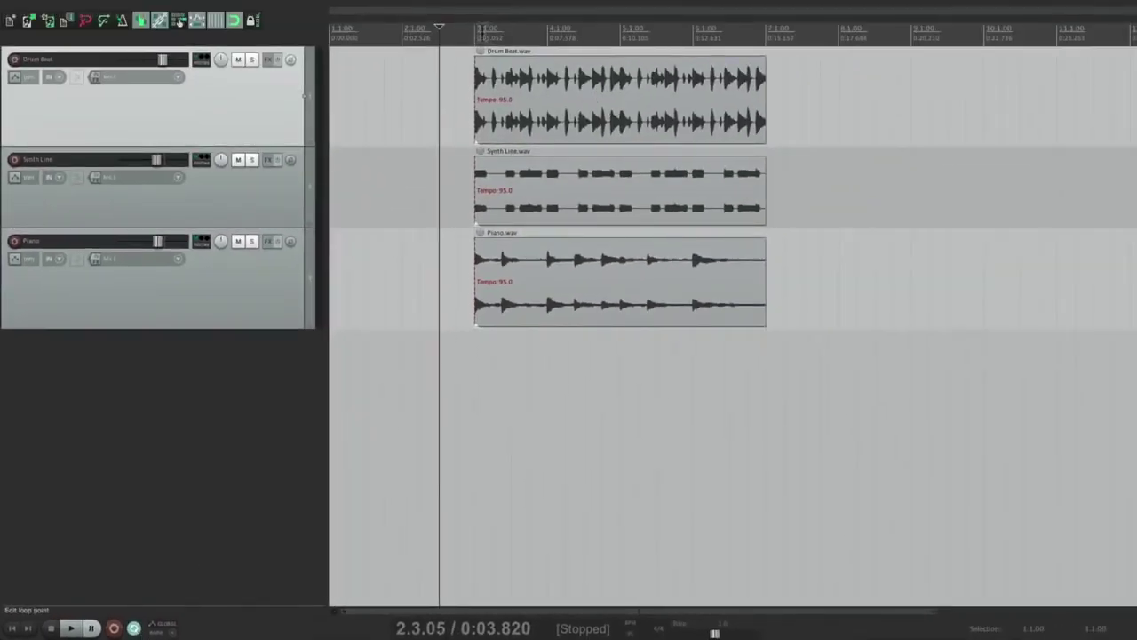
pyautogui.moveTo(476, 32); pyautogui.dragTo(546, 31)
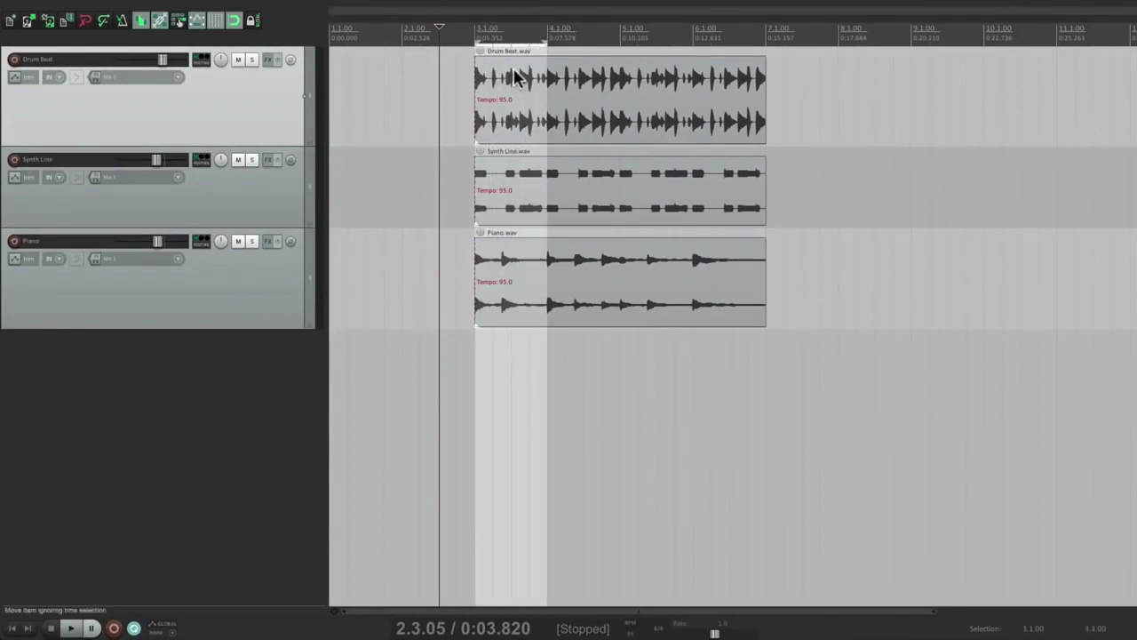
pyautogui.click(463, 32)
pyautogui.press('space')
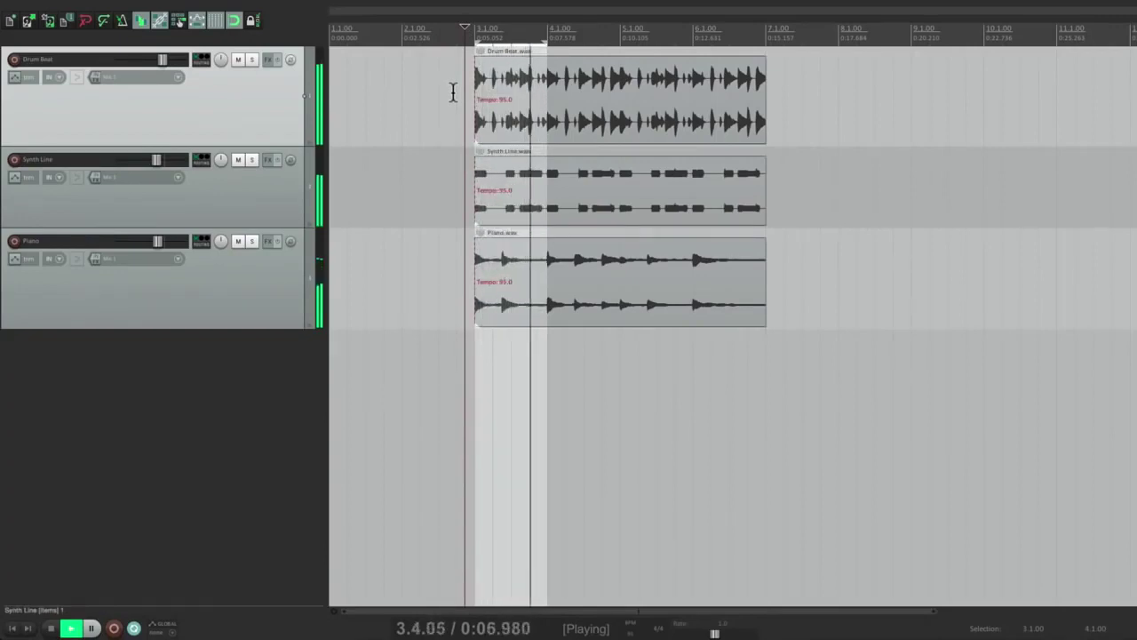
pyautogui.press('space')
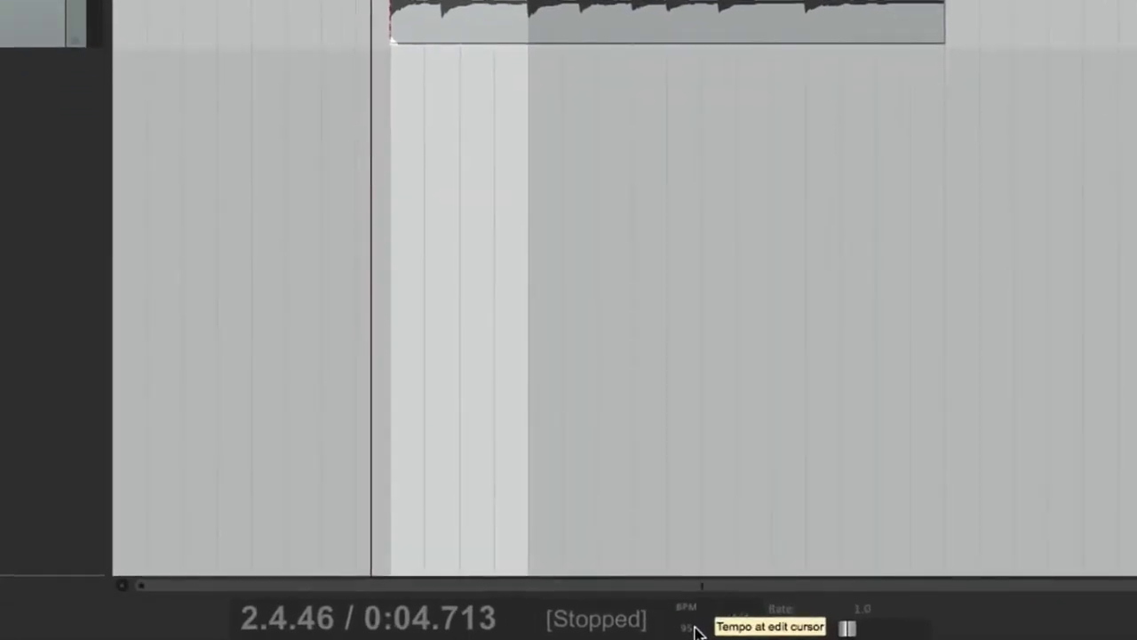
# Step: Set the project tempo to 120 BPM and play the arrangement from just before measure 3, stopping playback at the end
pyautogui.click(694, 630)
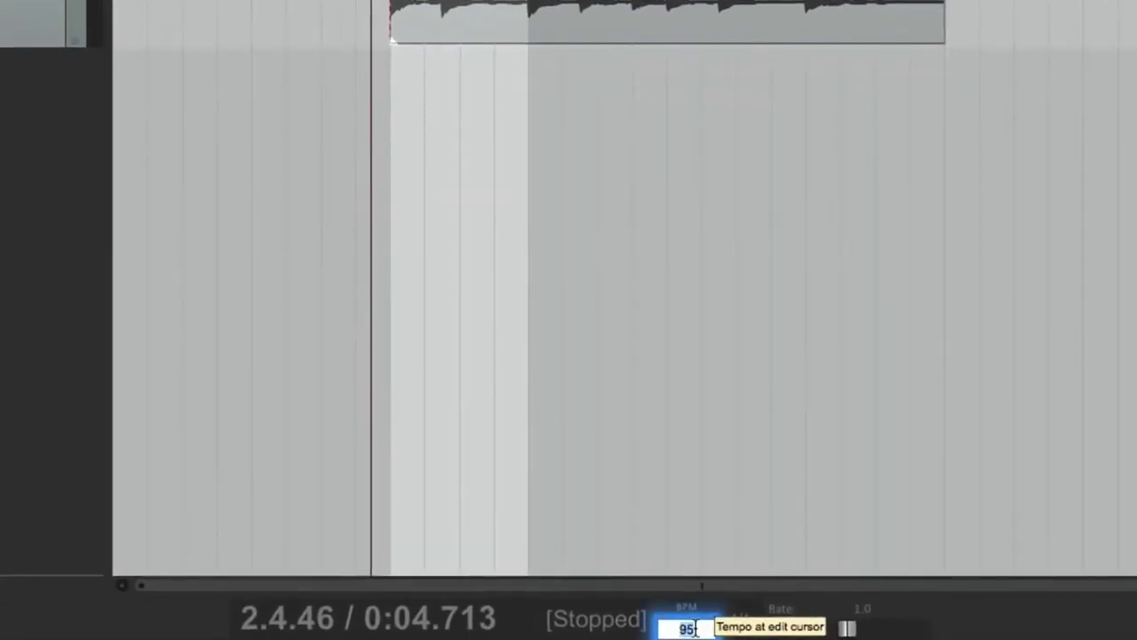
pyautogui.write('120')
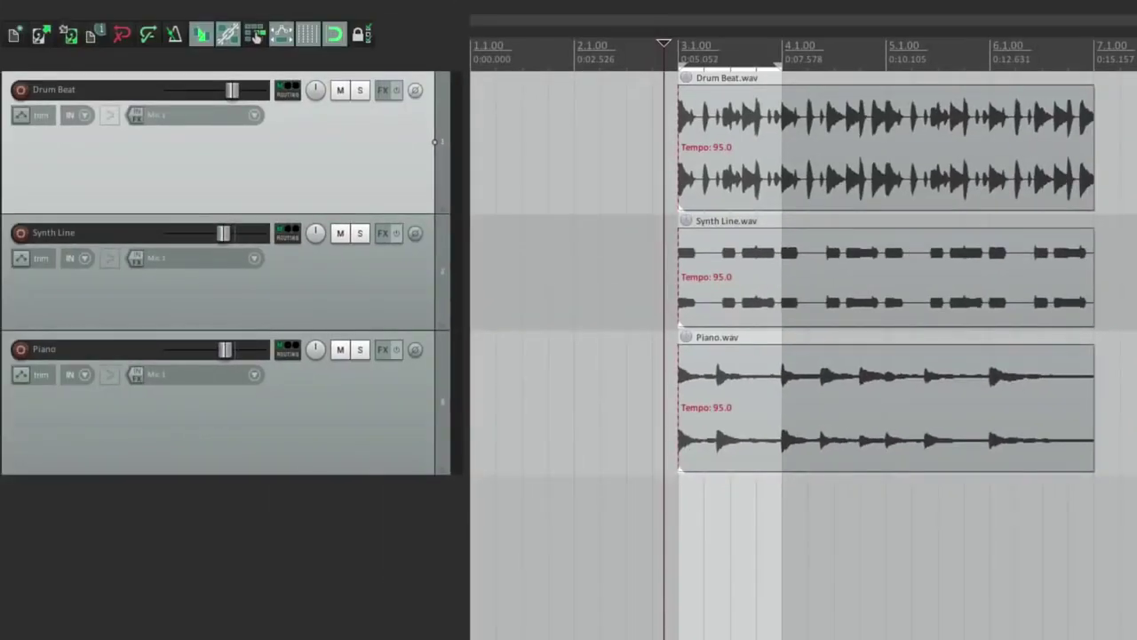
pyautogui.press('Return')
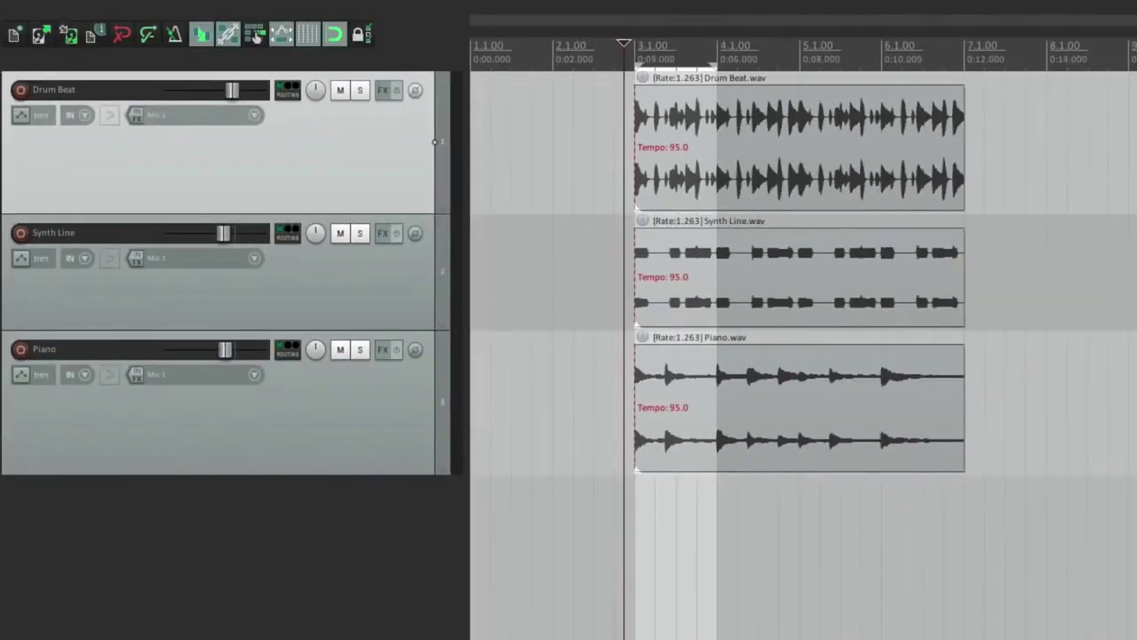
pyautogui.click(619, 282)
pyautogui.press('space')
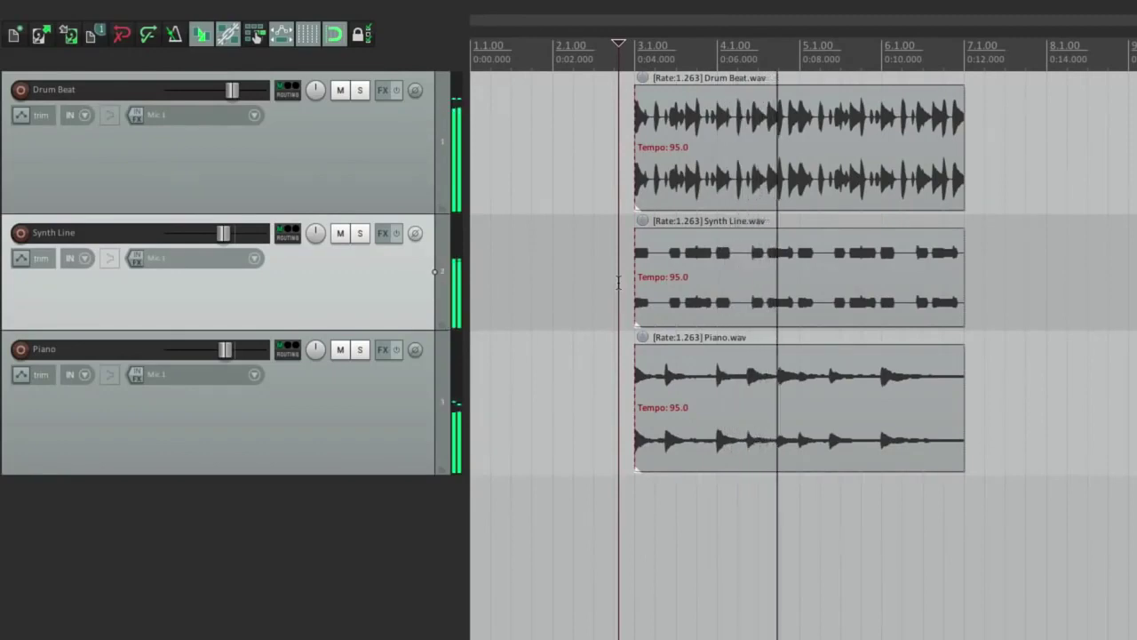
pyautogui.press('space')
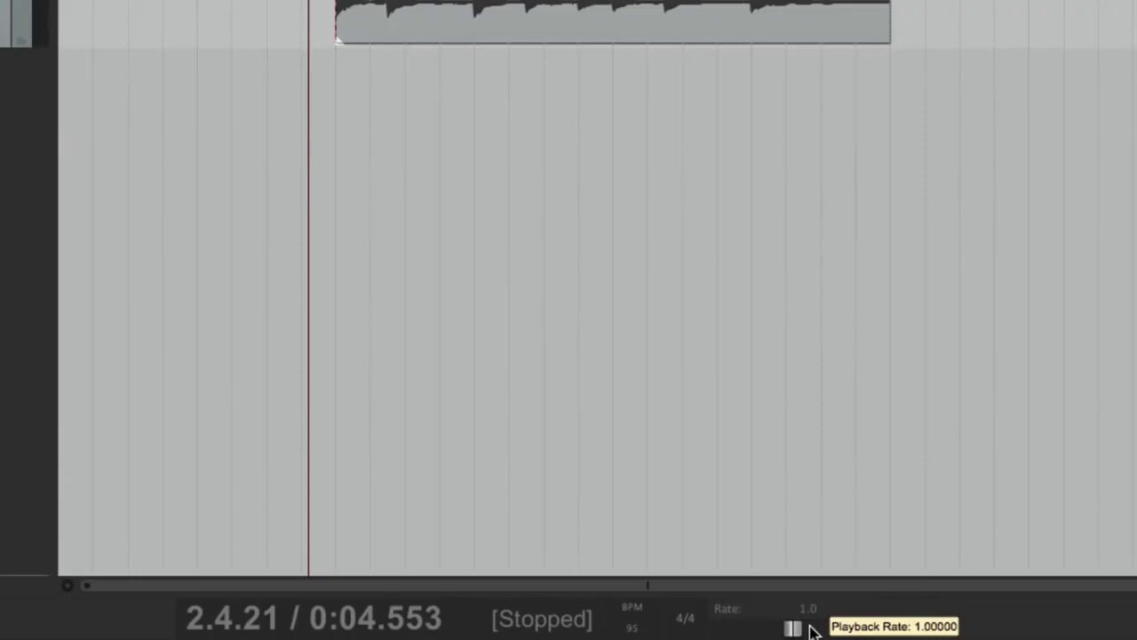
# Step: Raise the playback rate to about 2.446, play the arrangement briefly, and stop
pyautogui.moveTo(795, 628); pyautogui.dragTo(826, 627)
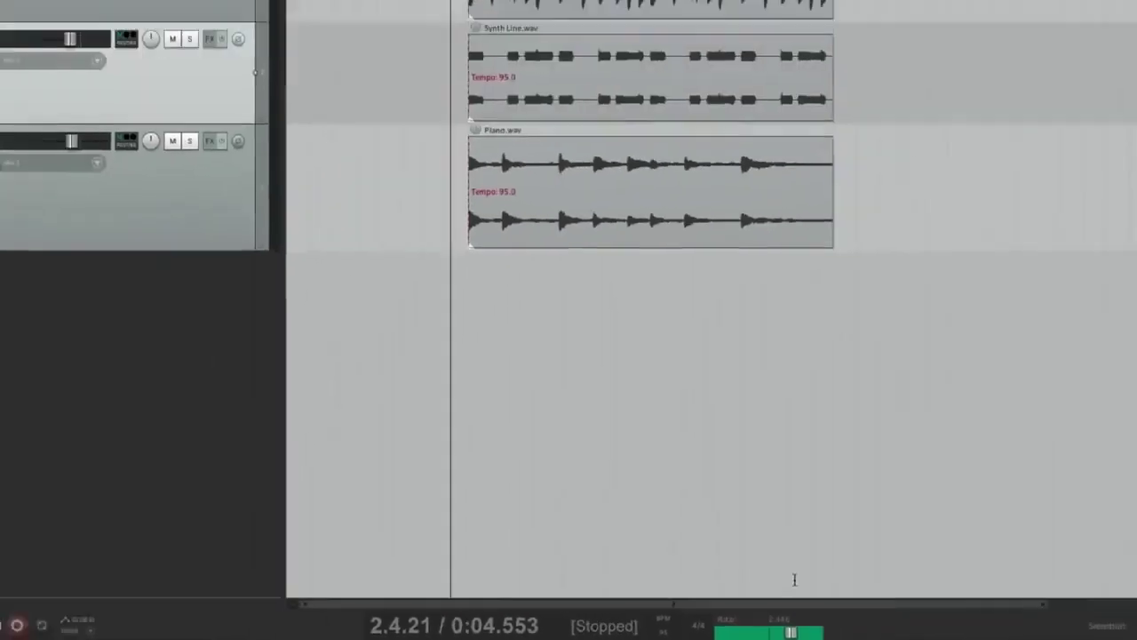
pyautogui.press('space')
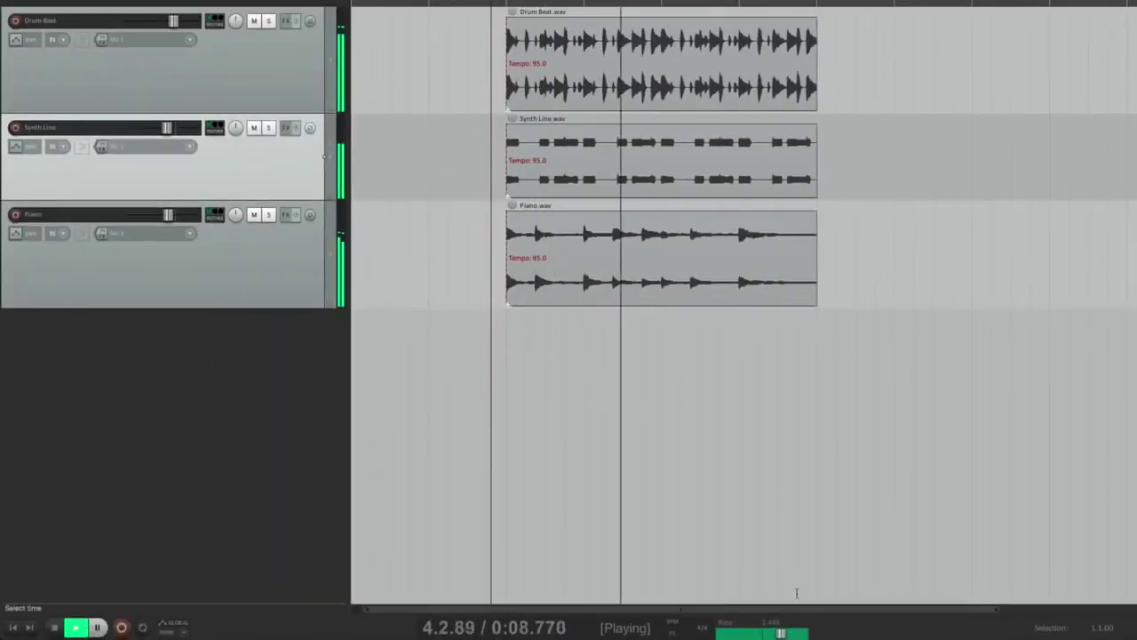
pyautogui.press('space')
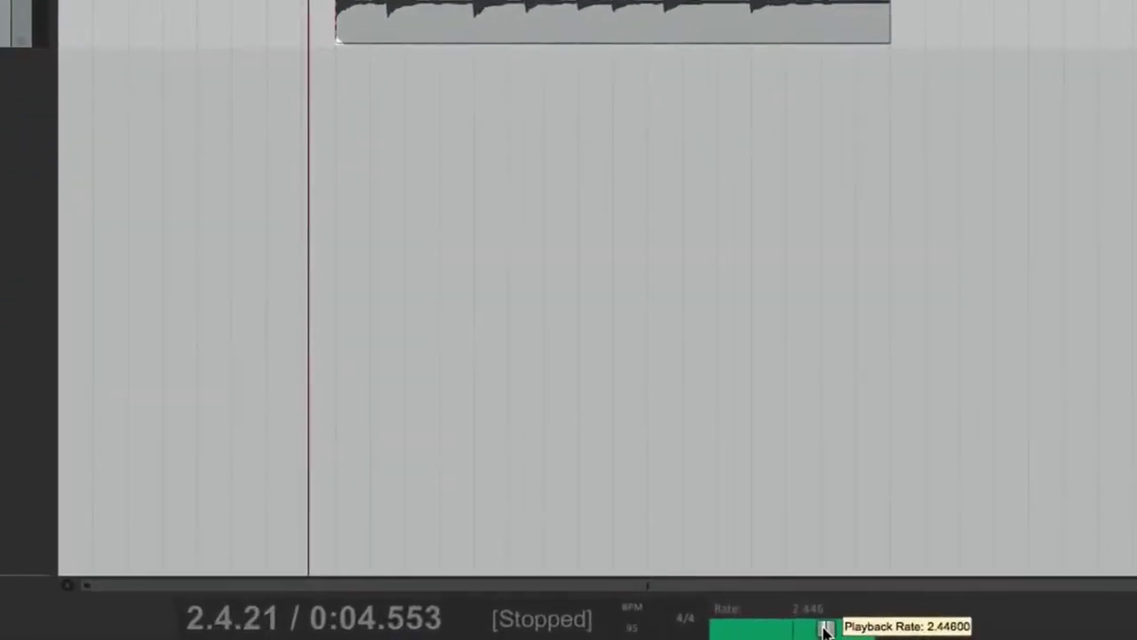
# Step: Lower the playback rate to about 0.772, play the arrangement briefly, and stop
pyautogui.moveTo(780, 634)
pyautogui.mouseDown()
pyautogui.moveTo(743, 633)
pyautogui.moveTo(771, 630)
pyautogui.mouseUp()
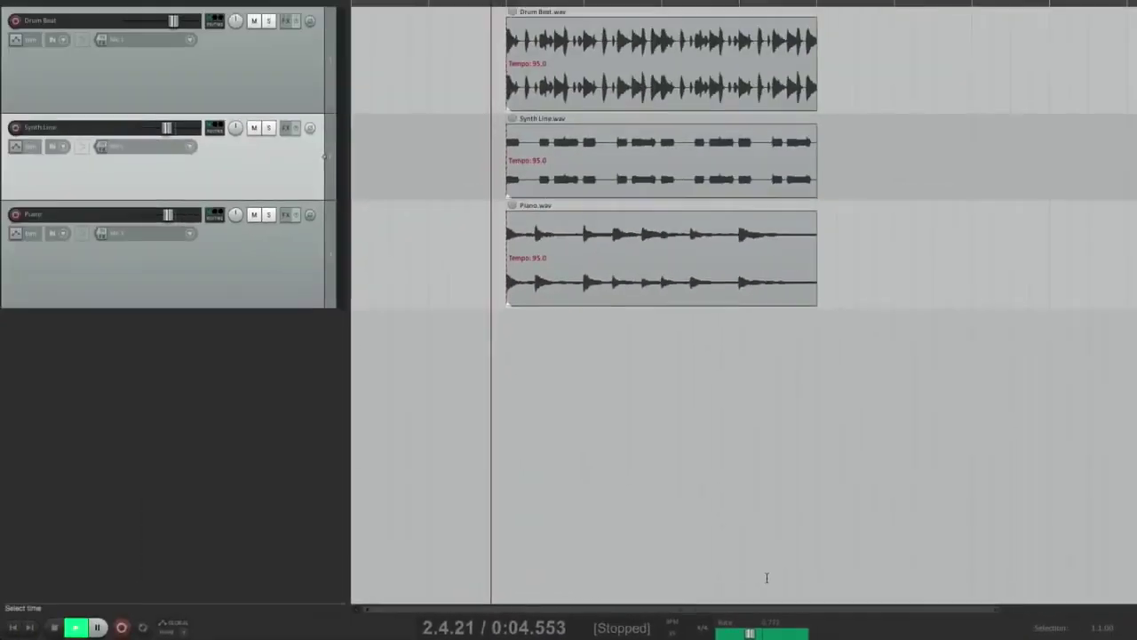
pyautogui.press('space')
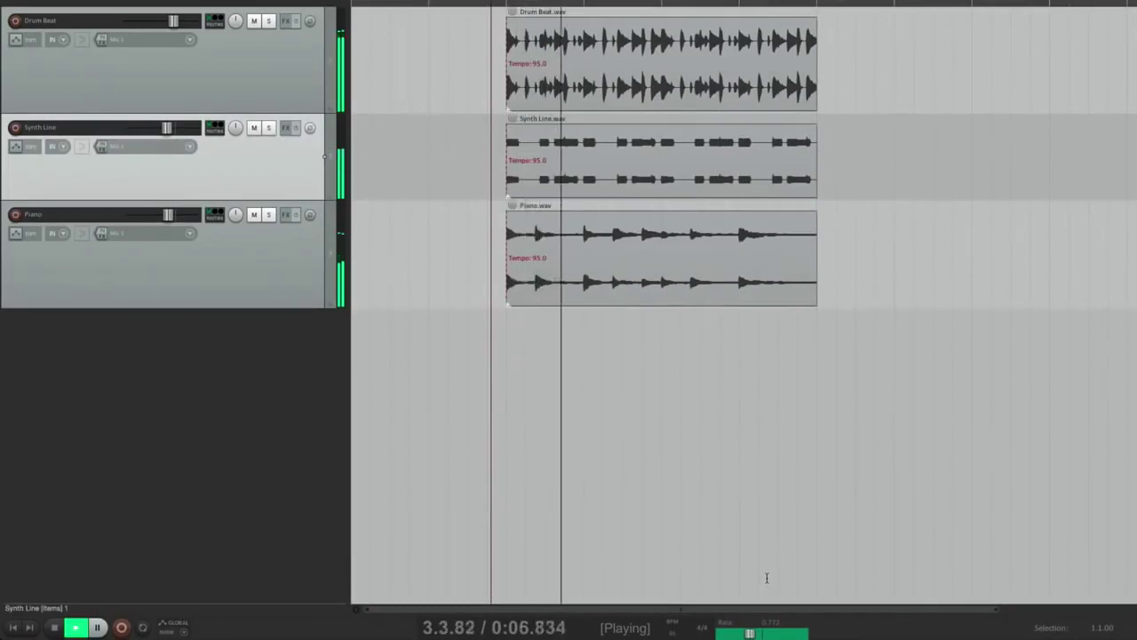
pyautogui.press('space')
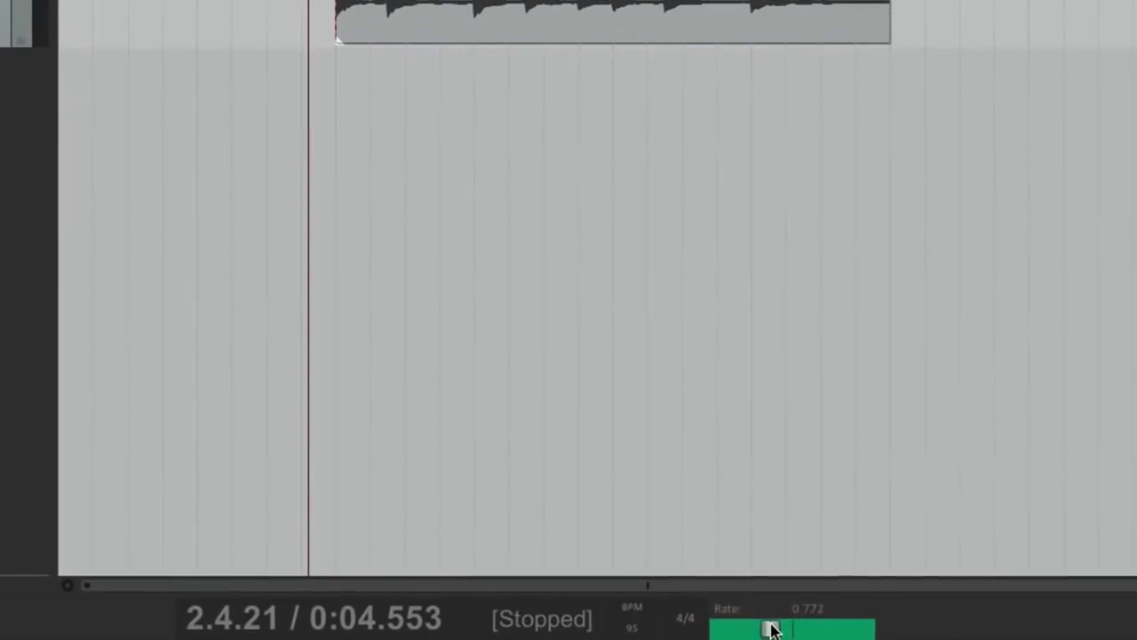
# Step: Reset the playback rate to 1.0 and start playing the arrangement
pyautogui.doubleClick(771, 630)
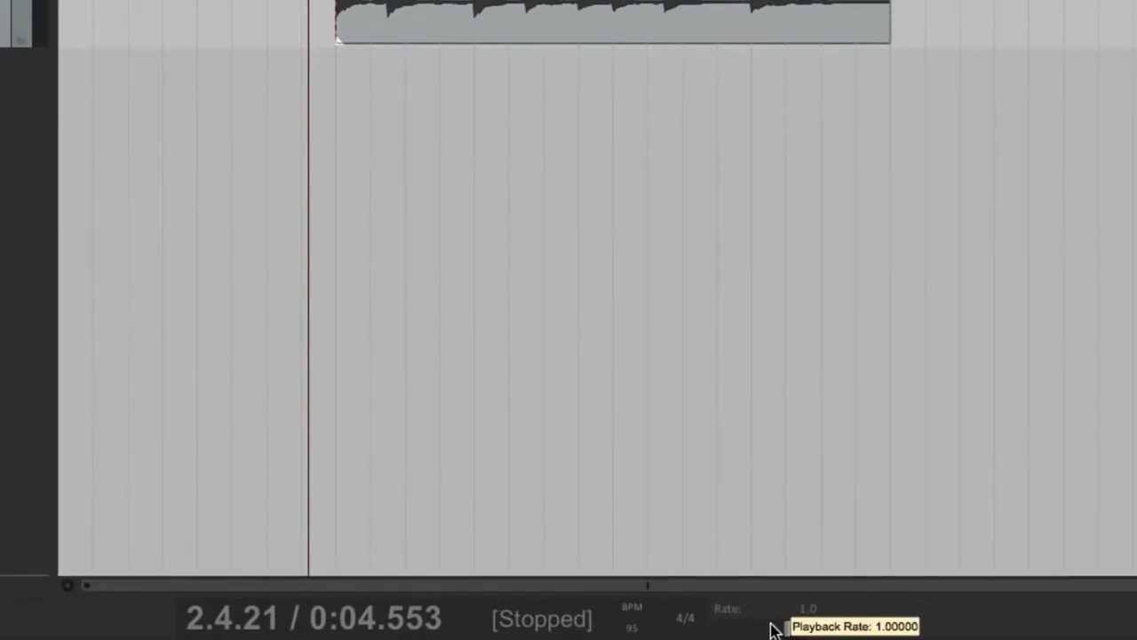
pyautogui.press('space')
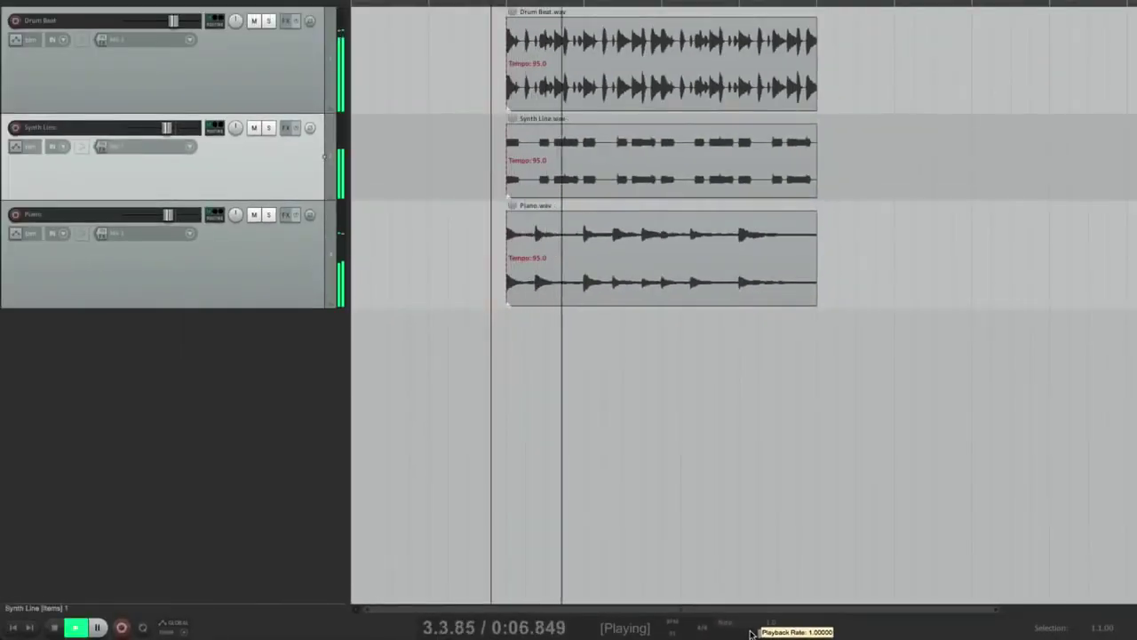
# Step: Stop playback, place the edit cursor just before measure 3, and zoom the timeline in and out around it
pyautogui.press('space')
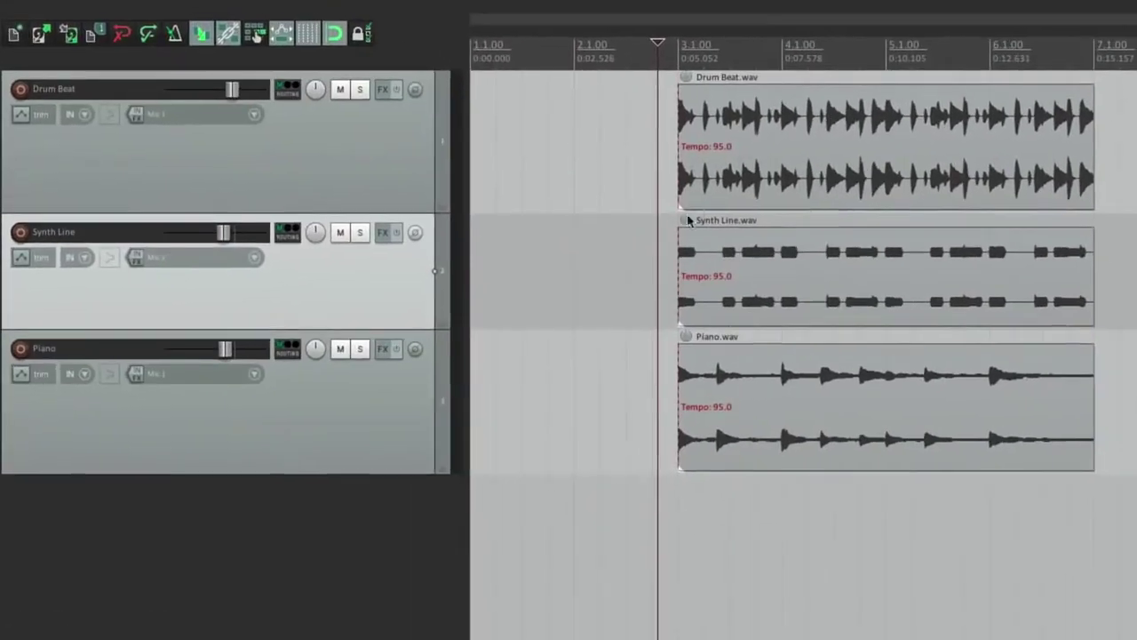
pyautogui.click(658, 115)
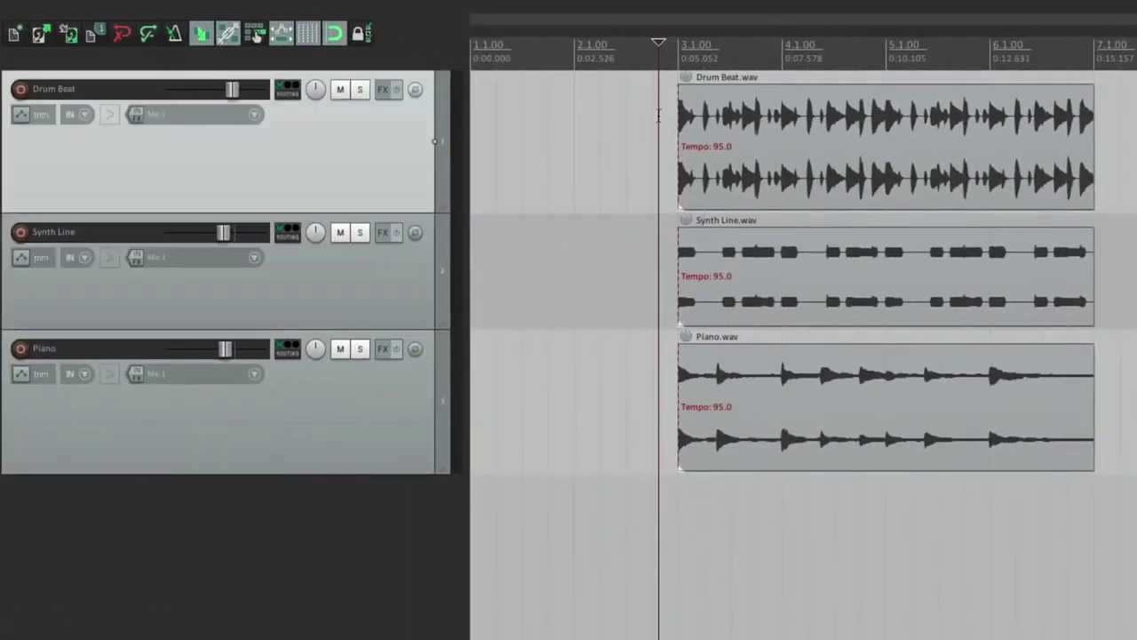
pyautogui.scroll(5, 675, 120)
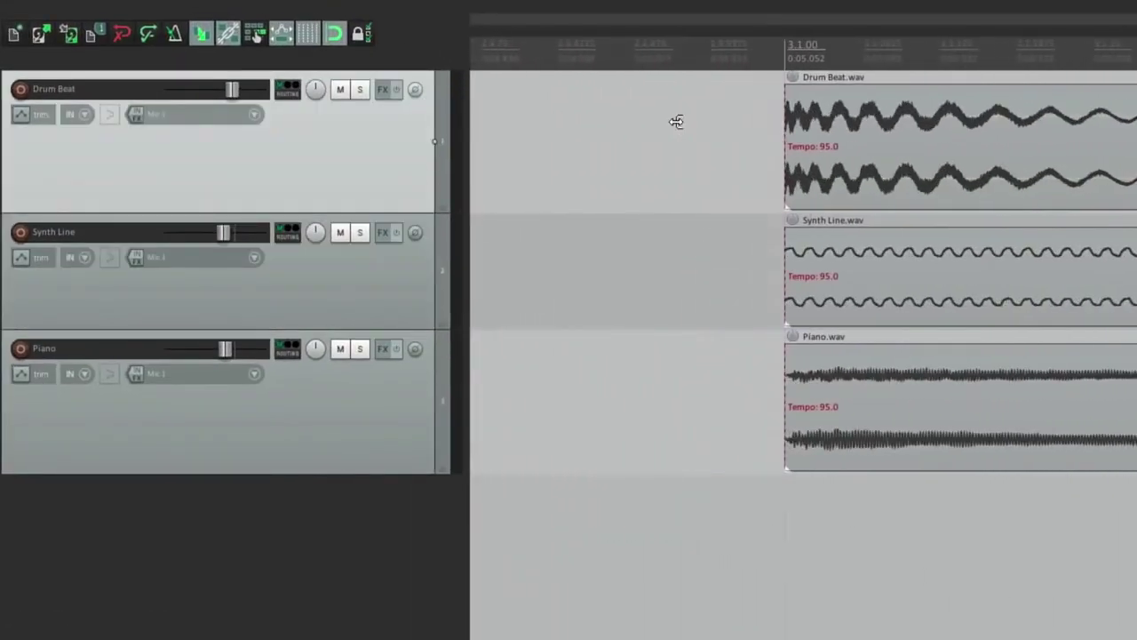
pyautogui.scroll(-6, 677, 121)
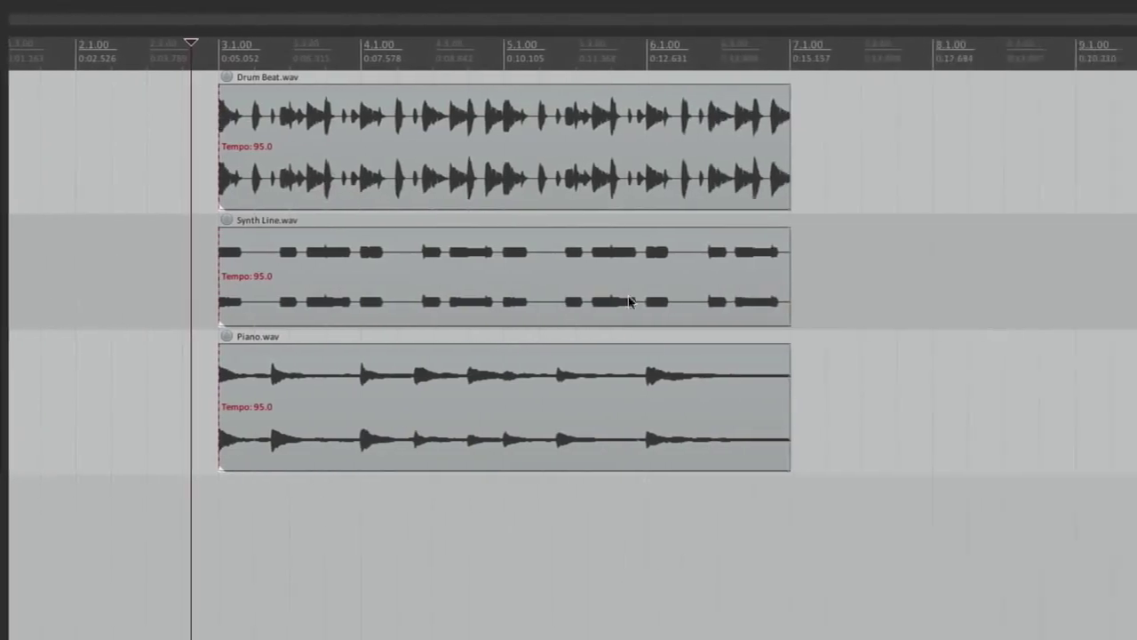
pyautogui.scroll(8, 1042, 283)
pyautogui.scroll(-8, 581, 284)
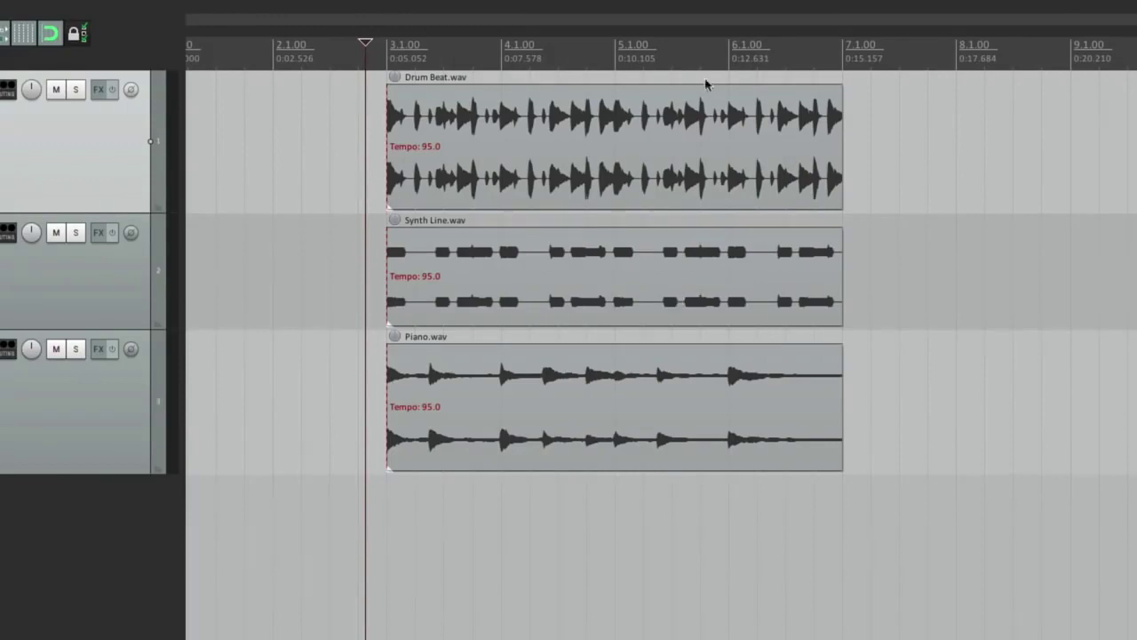
# Step: Examine the context commands offered for the Drum Beat item, the Drum Beat track and the timeline ruler
pyautogui.click(492, 117)
pyautogui.rightClick(492, 119)
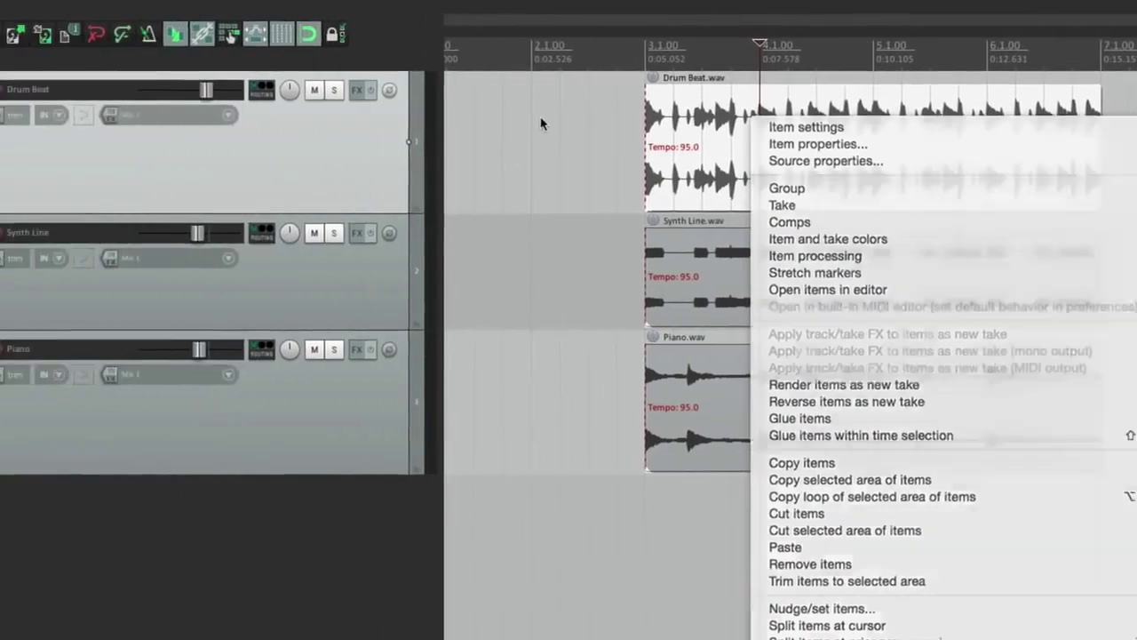
pyautogui.click(118, 148)
pyautogui.rightClick(117, 149)
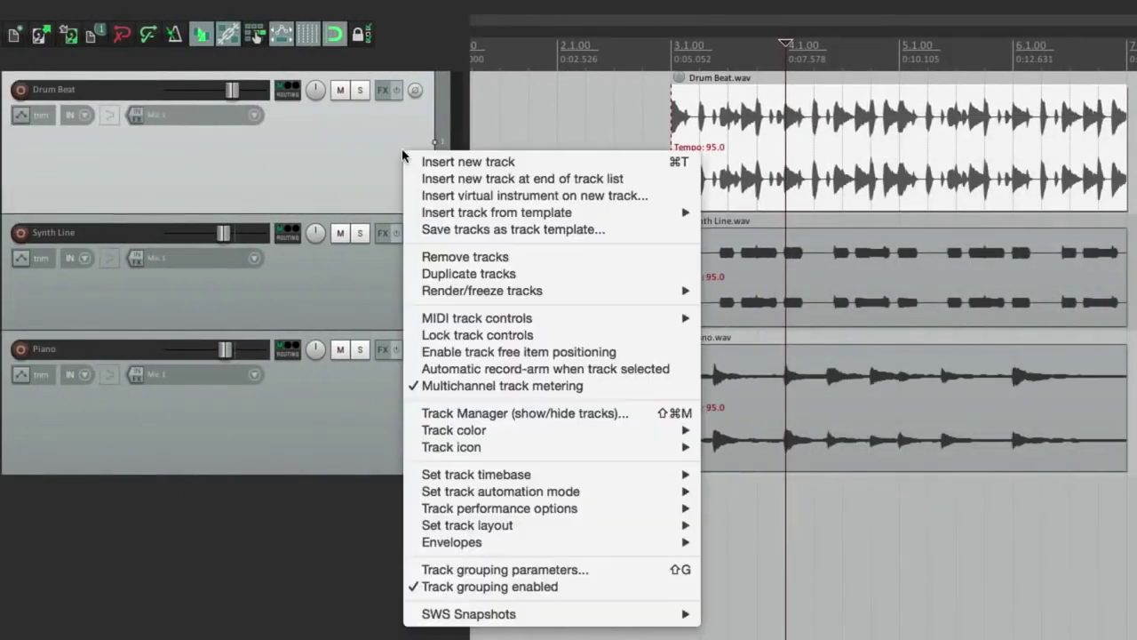
pyautogui.click(355, 155)
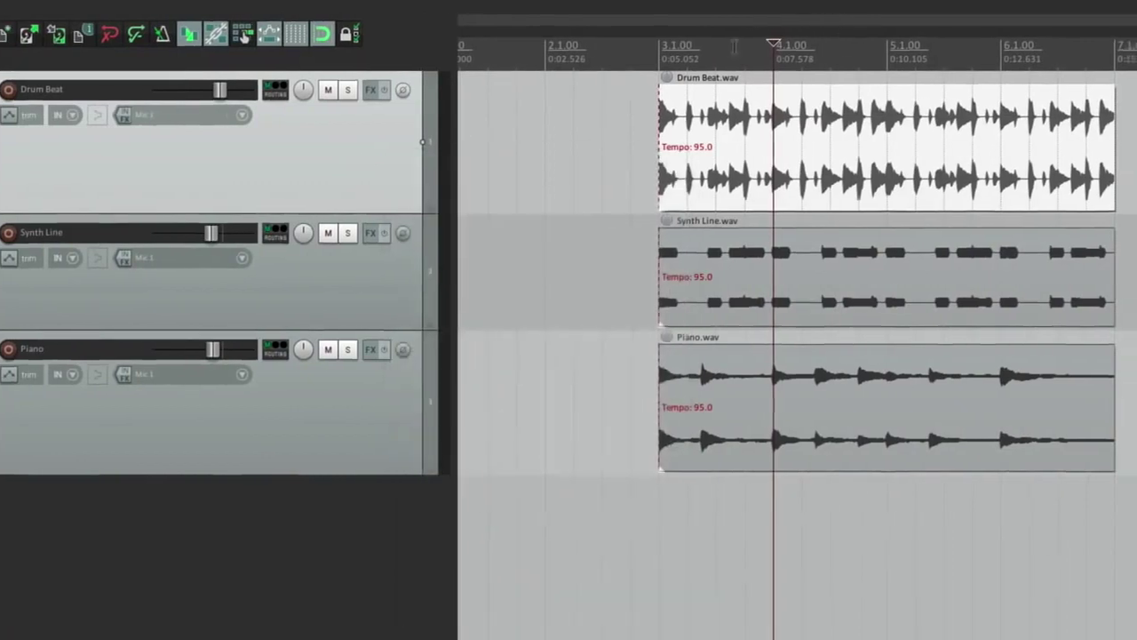
pyautogui.rightClick(750, 51)
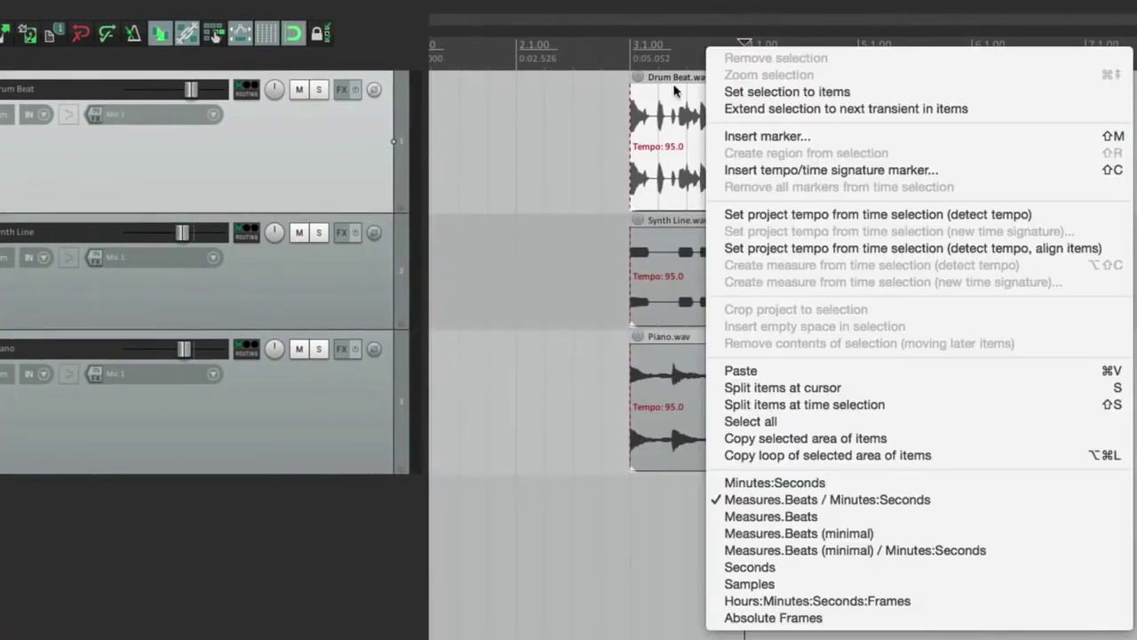
pyautogui.click(593, 125)
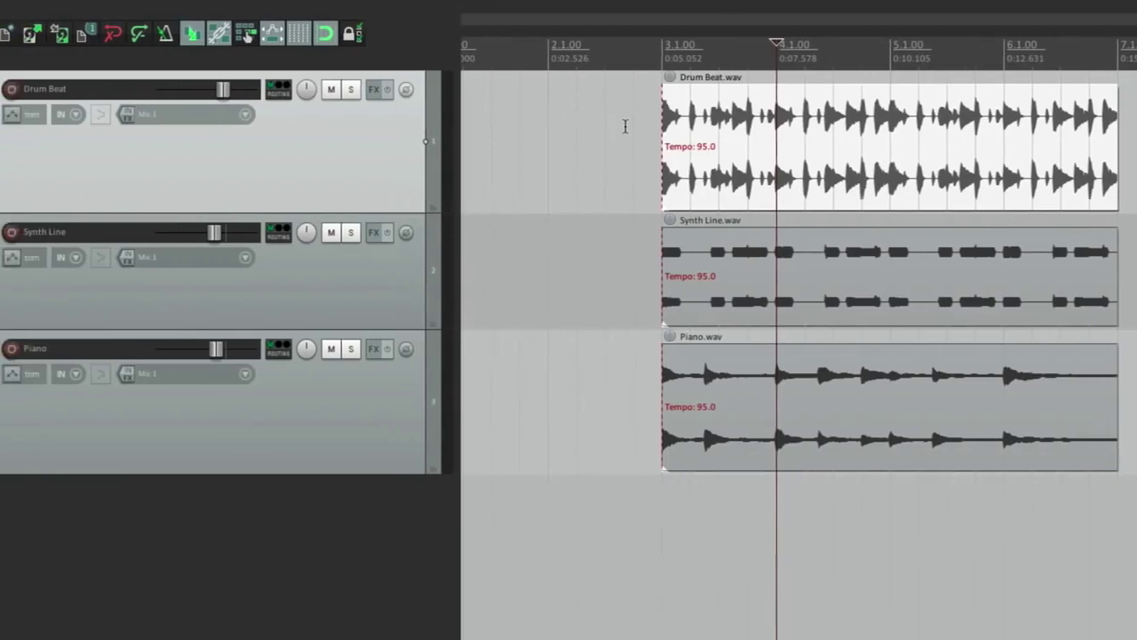
# Step: Examine the extra mute and solo options of the Drum Beat track
pyautogui.rightClick(340, 94)
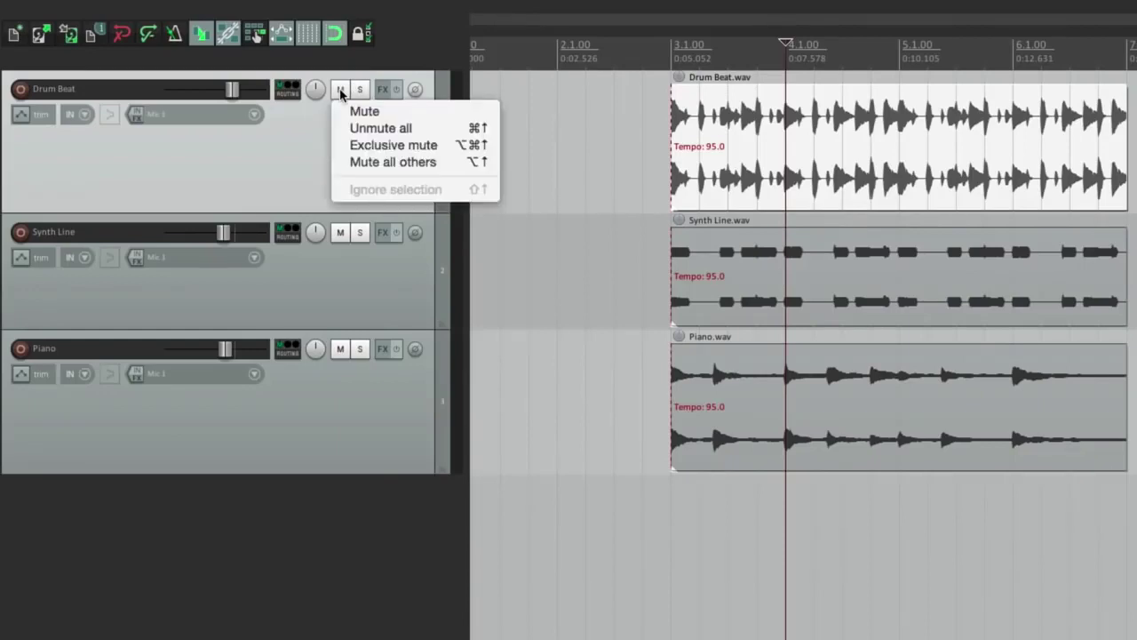
pyautogui.click(317, 127)
pyautogui.rightClick(360, 92)
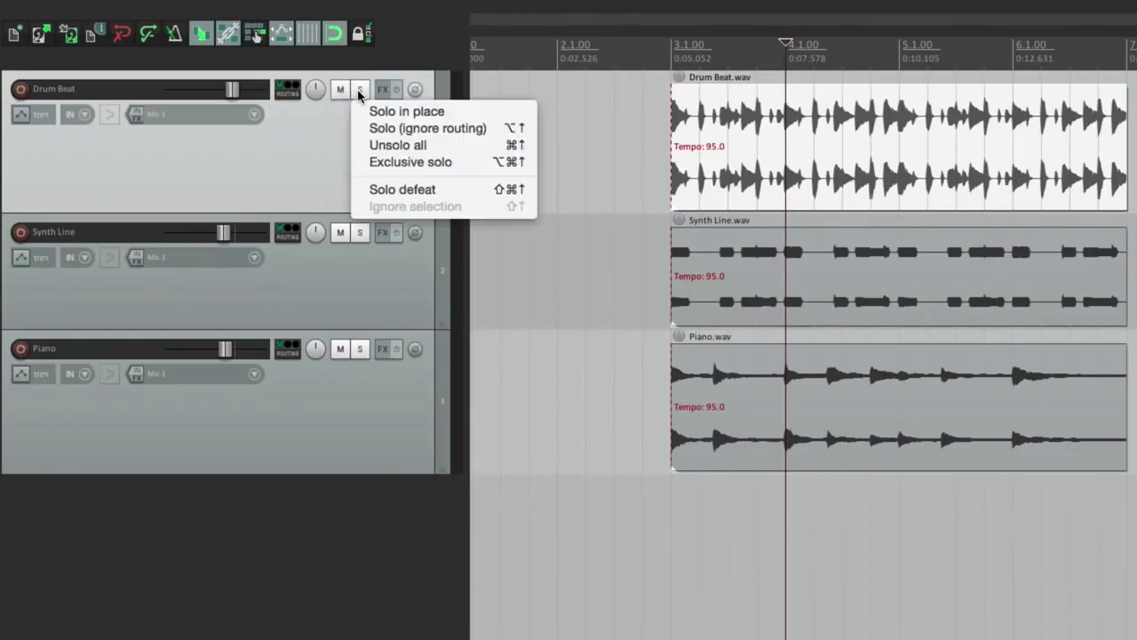
pyautogui.click(280, 150)
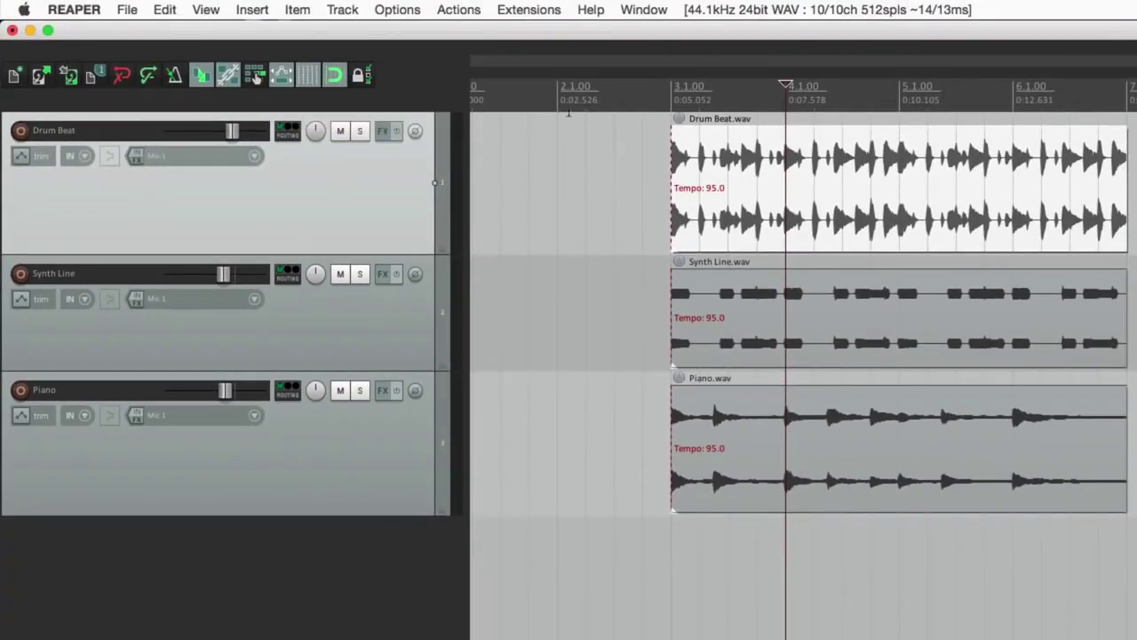
# Step: Deselect the Drum Beat item and review the project-wide commands for actions, inserting content and editing items
pyautogui.click(629, 152)
pyautogui.click(528, 9)
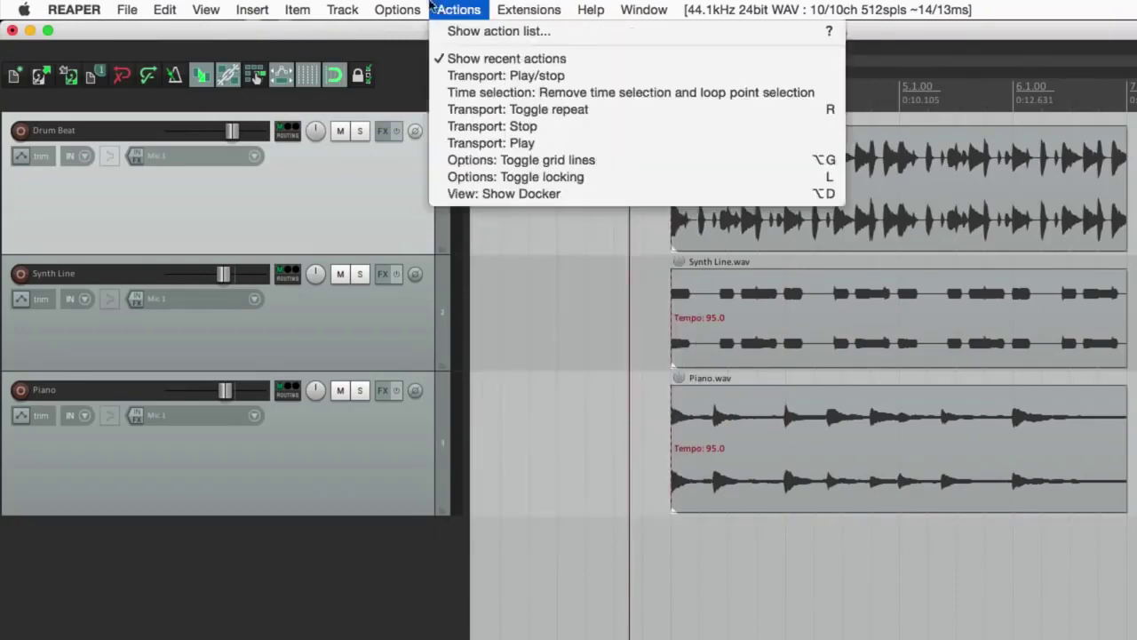
pyautogui.moveTo(250, 9)
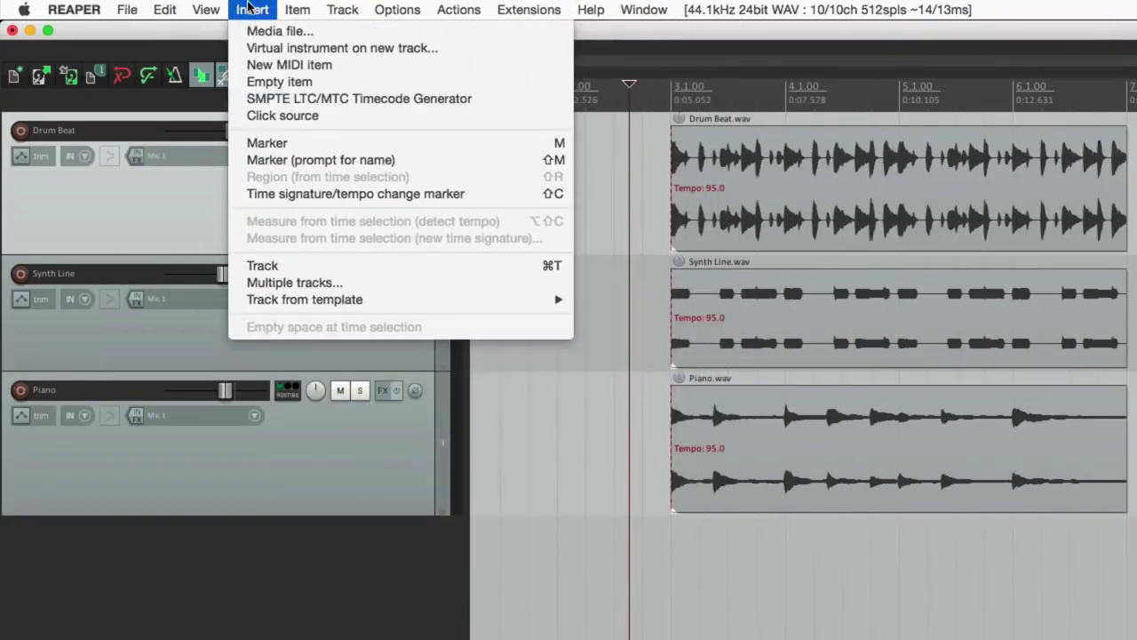
pyautogui.moveTo(285, 7)
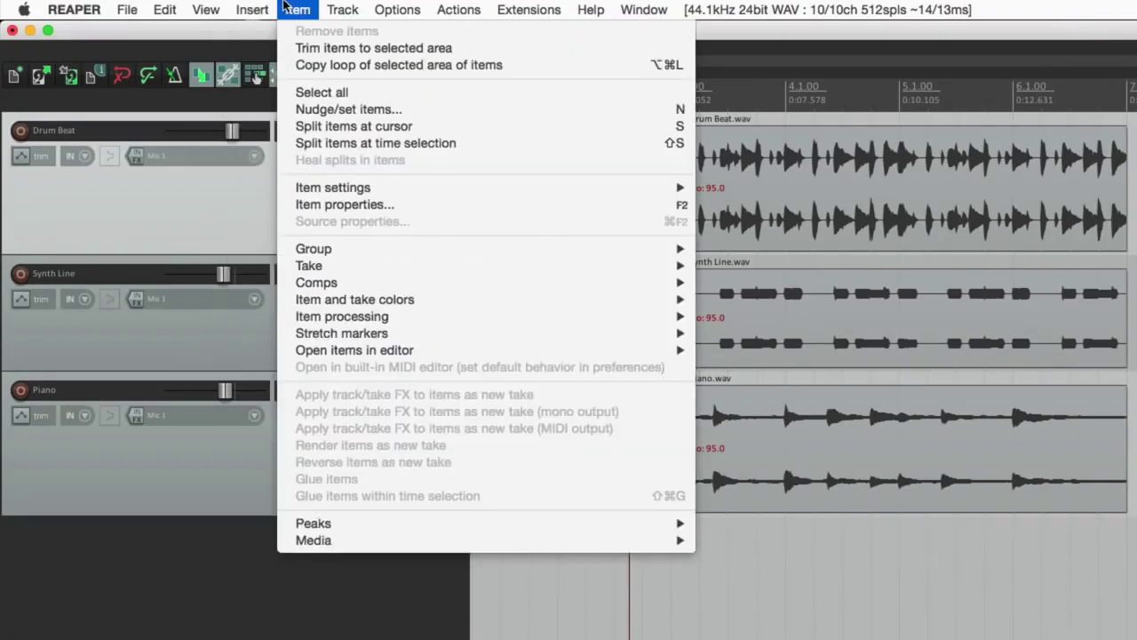
pyautogui.click(285, 8)
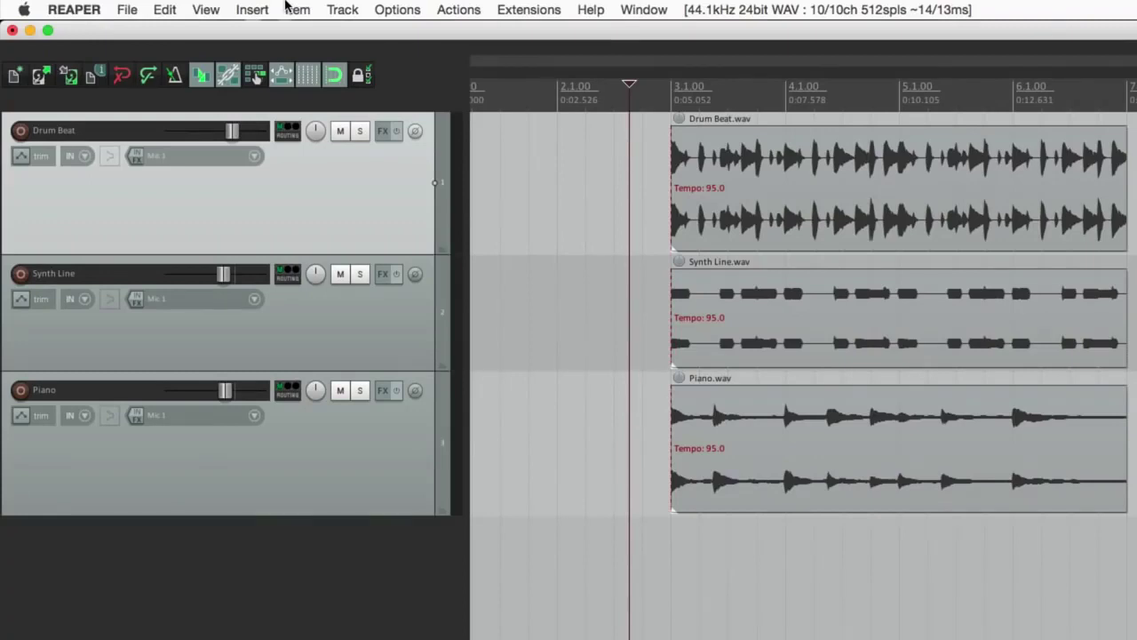
# Step: Try the EyssinaAM180 and IMPERIAL 24 colour themes
pyautogui.click(394, 10)
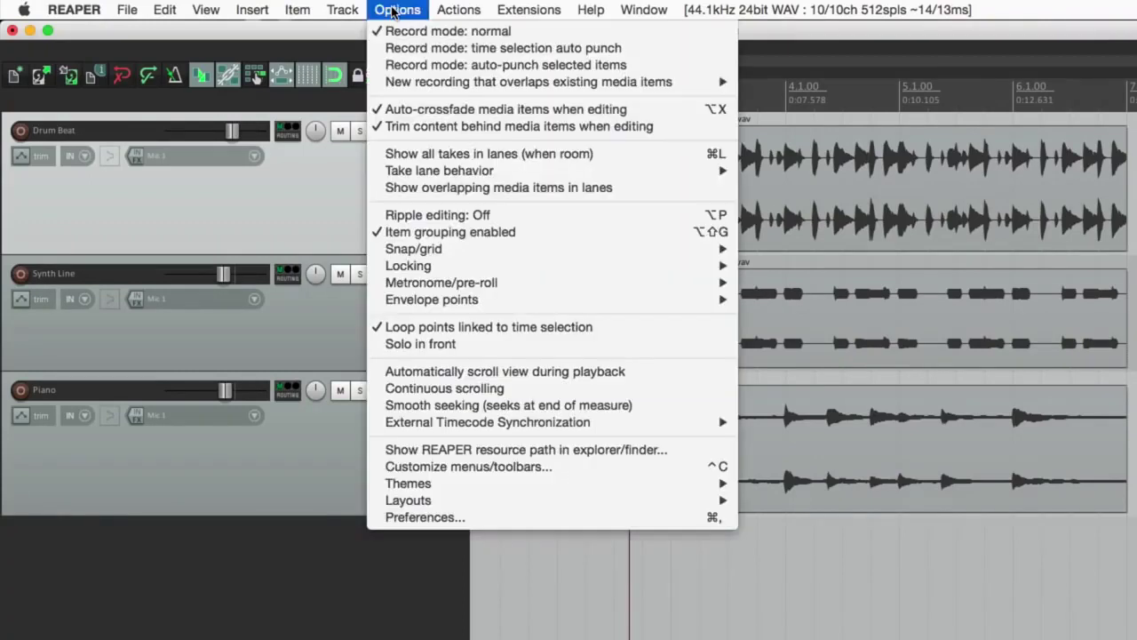
pyautogui.moveTo(374, 483)
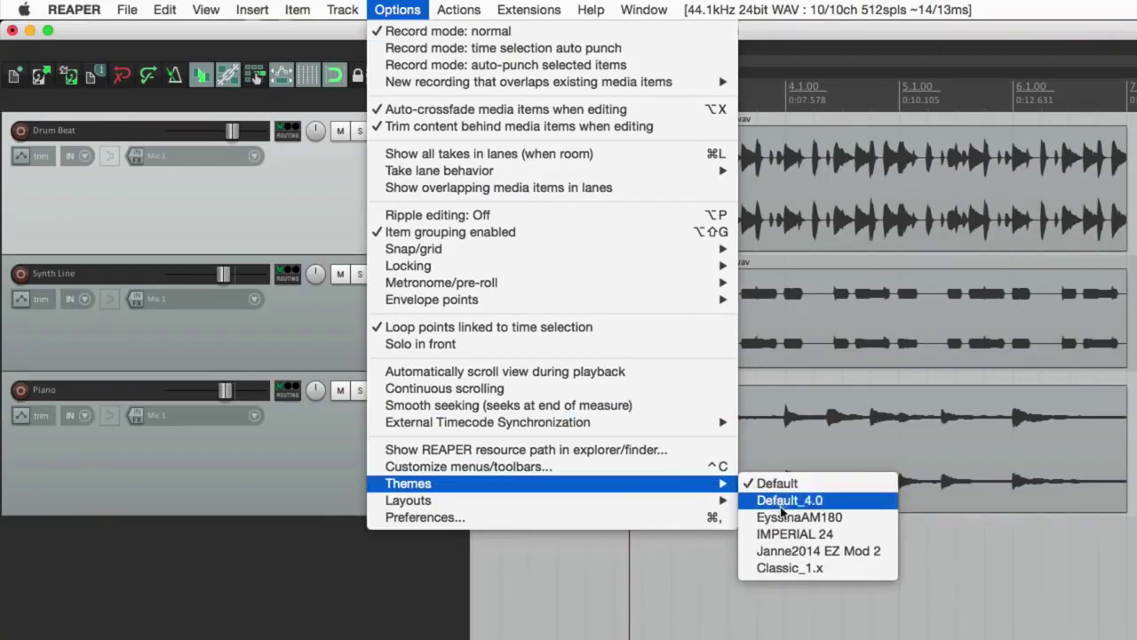
pyautogui.click(757, 519)
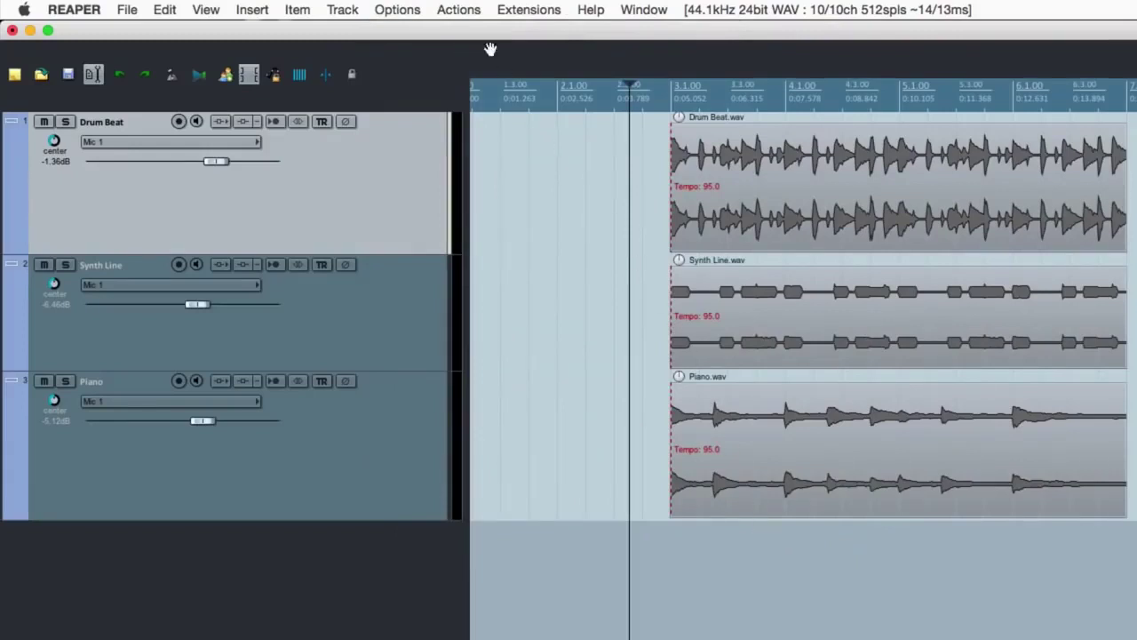
pyautogui.click(411, 9)
pyautogui.moveTo(439, 483)
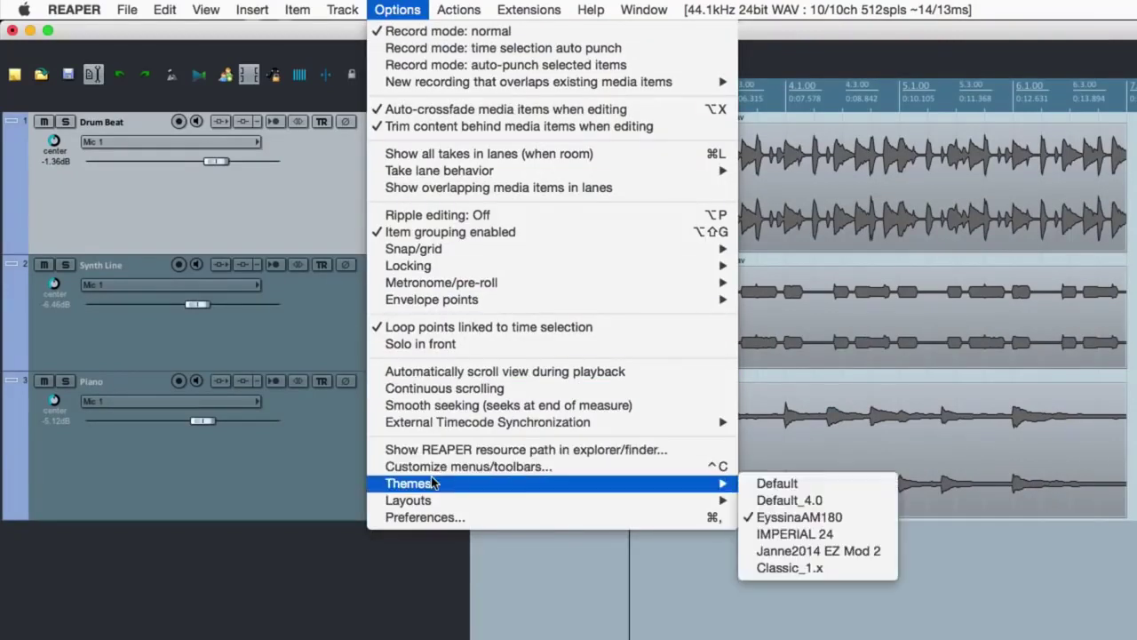
pyautogui.click(749, 536)
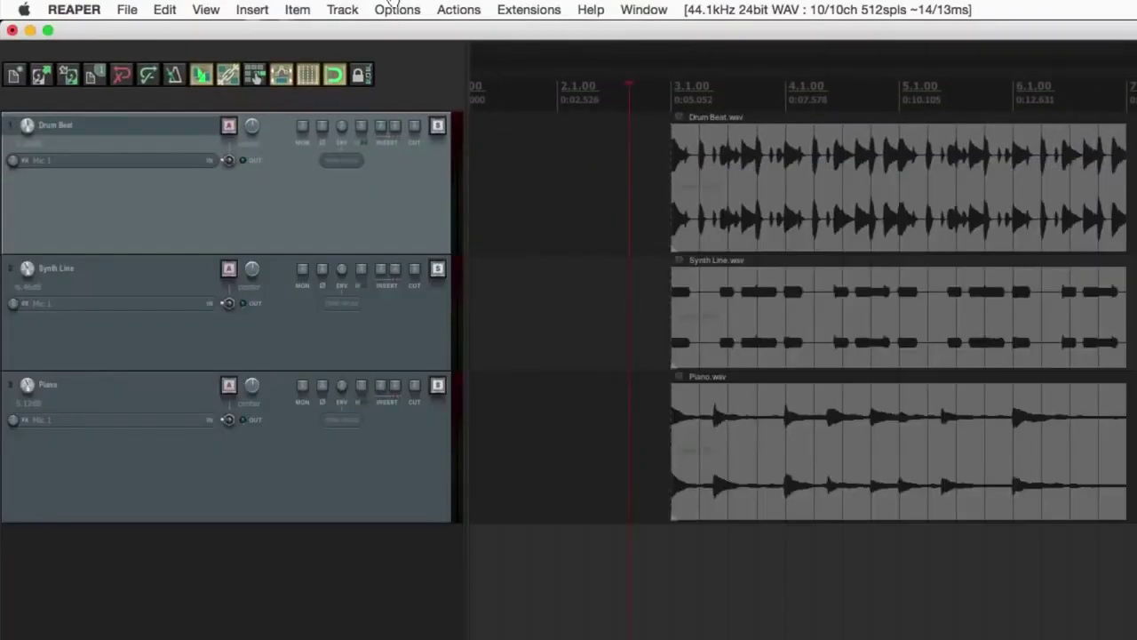
# Step: Try the Janne2014 EZ Mod 2 theme and return to the Default theme
pyautogui.click(395, 8)
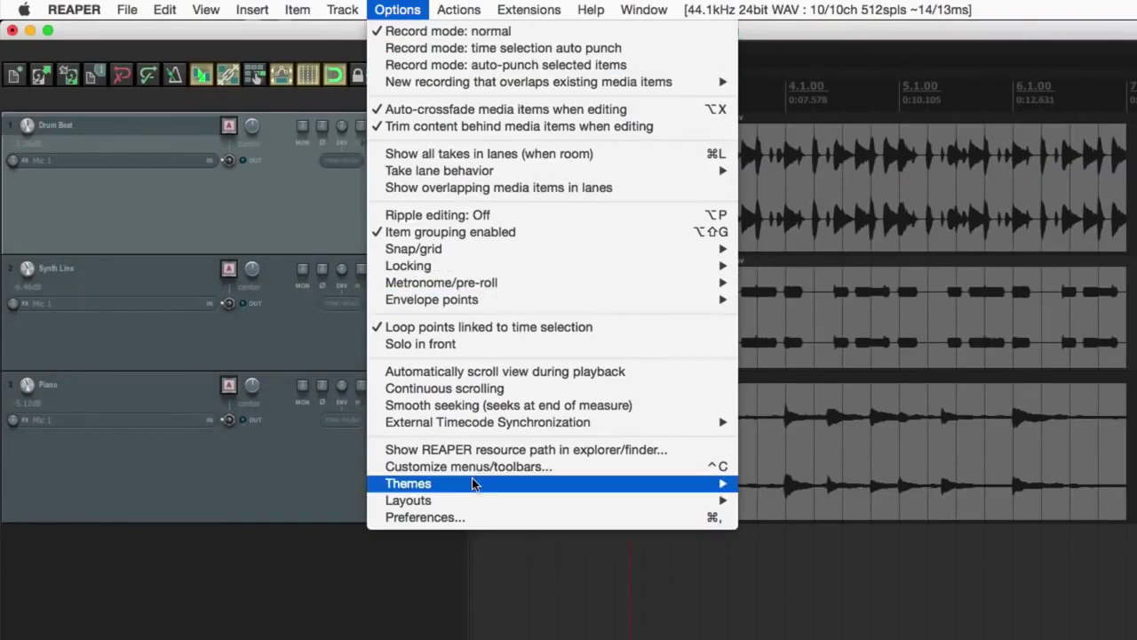
pyautogui.moveTo(477, 485)
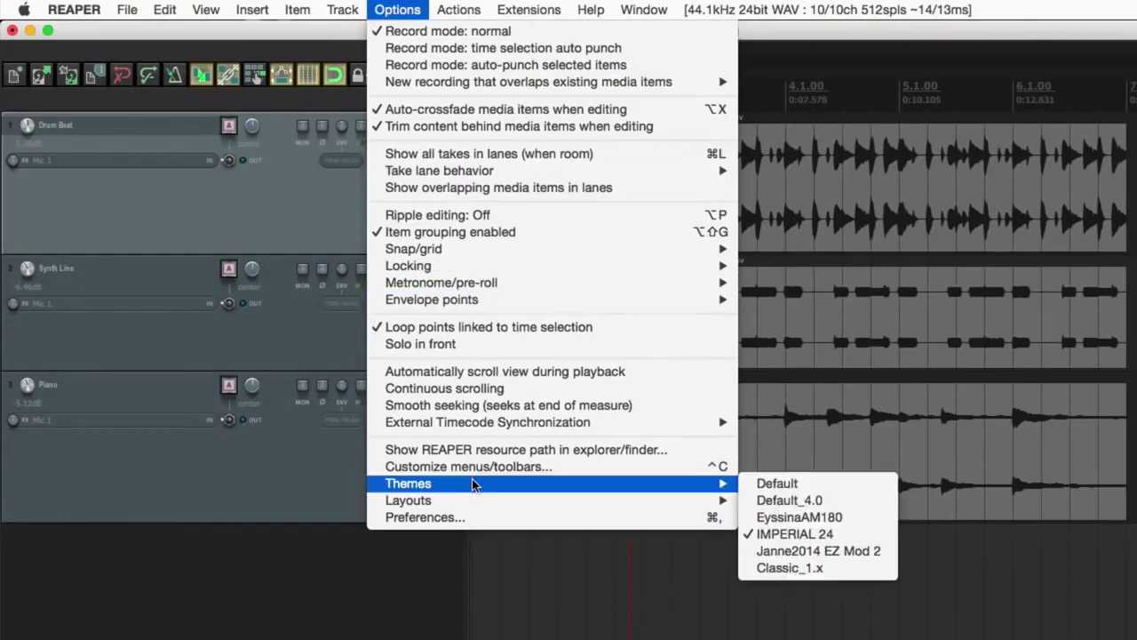
pyautogui.click(765, 552)
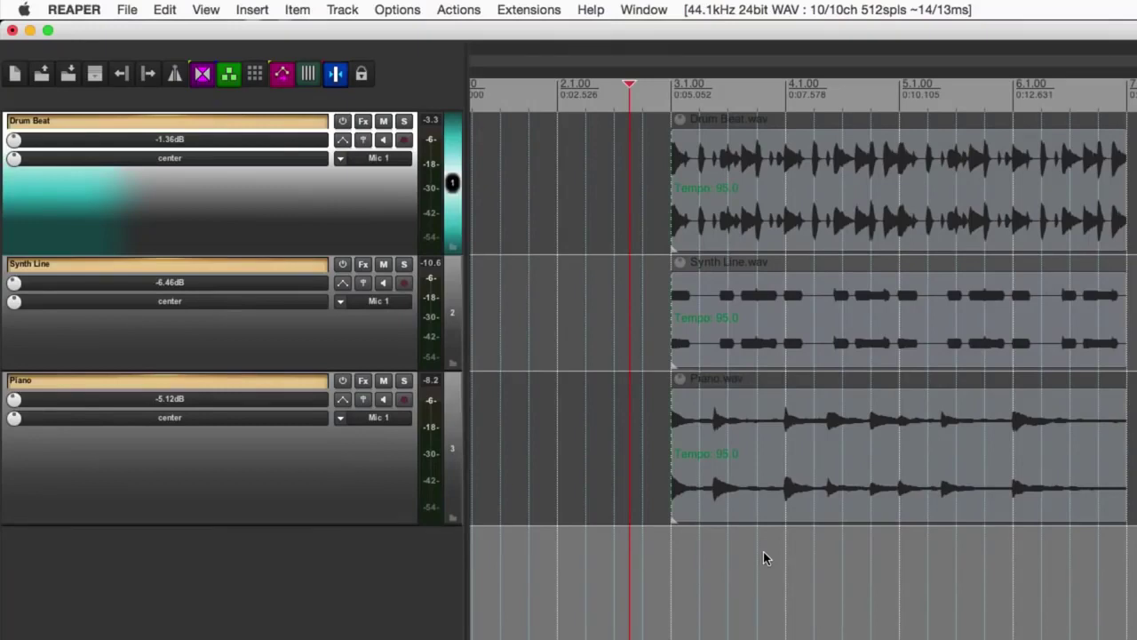
pyautogui.click(402, 11)
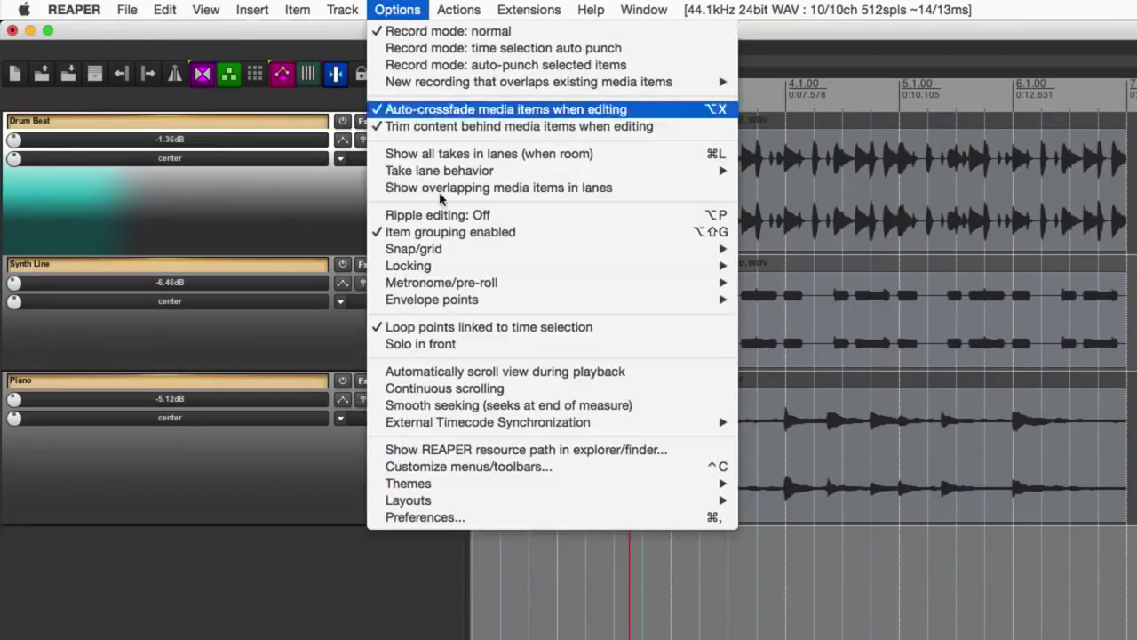
pyautogui.moveTo(460, 487)
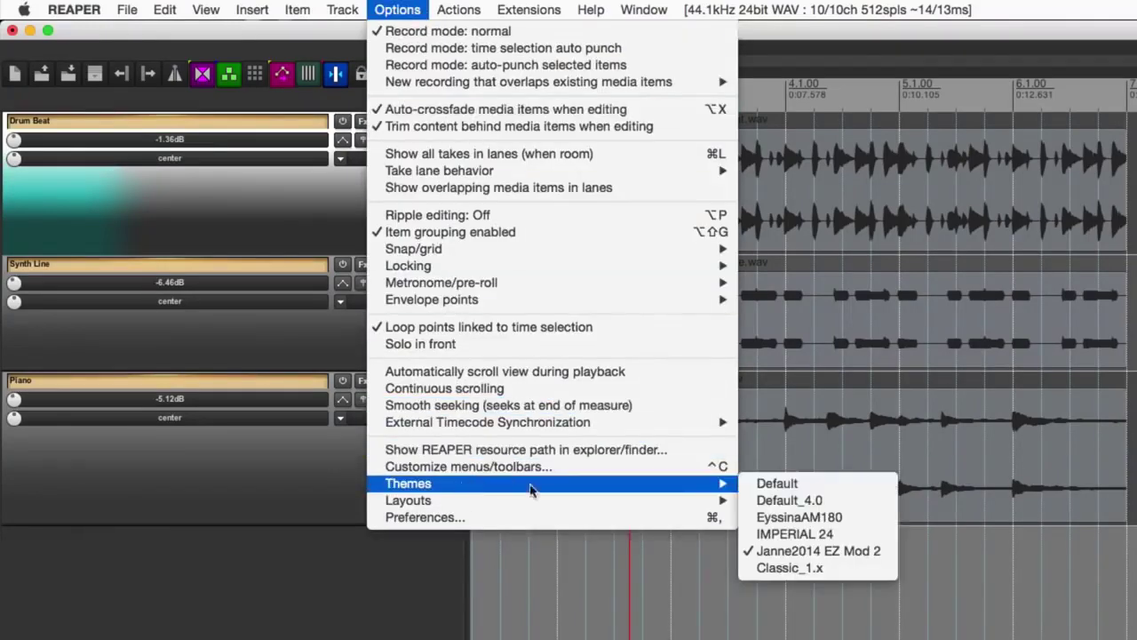
pyautogui.click(747, 488)
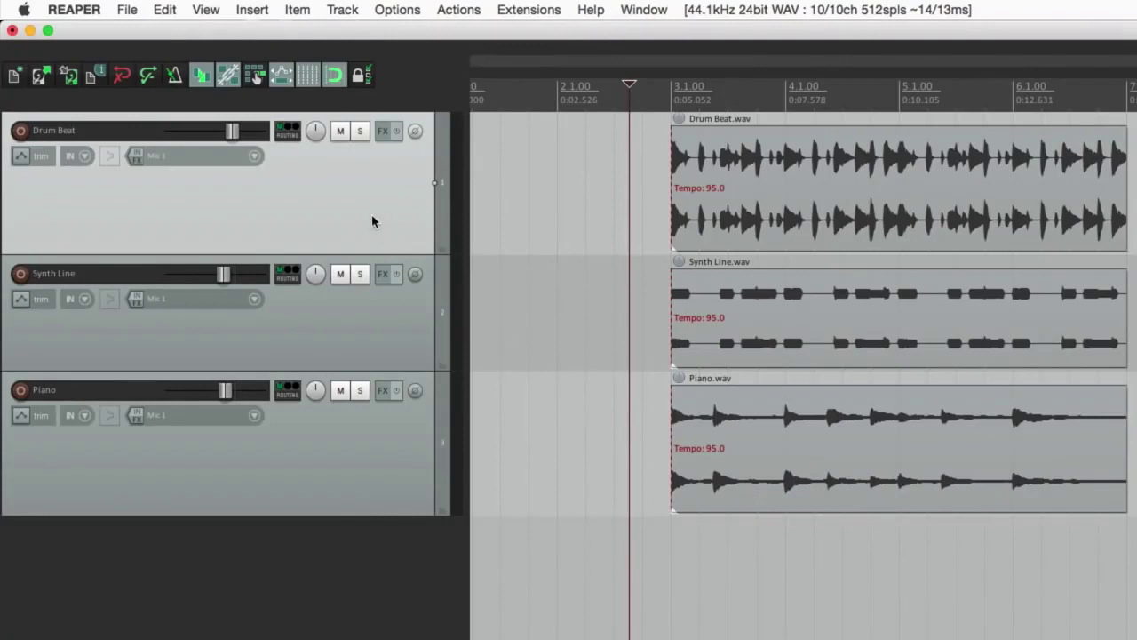
# Step: Switch the track panel layout to aa - Standard
pyautogui.click(397, 9)
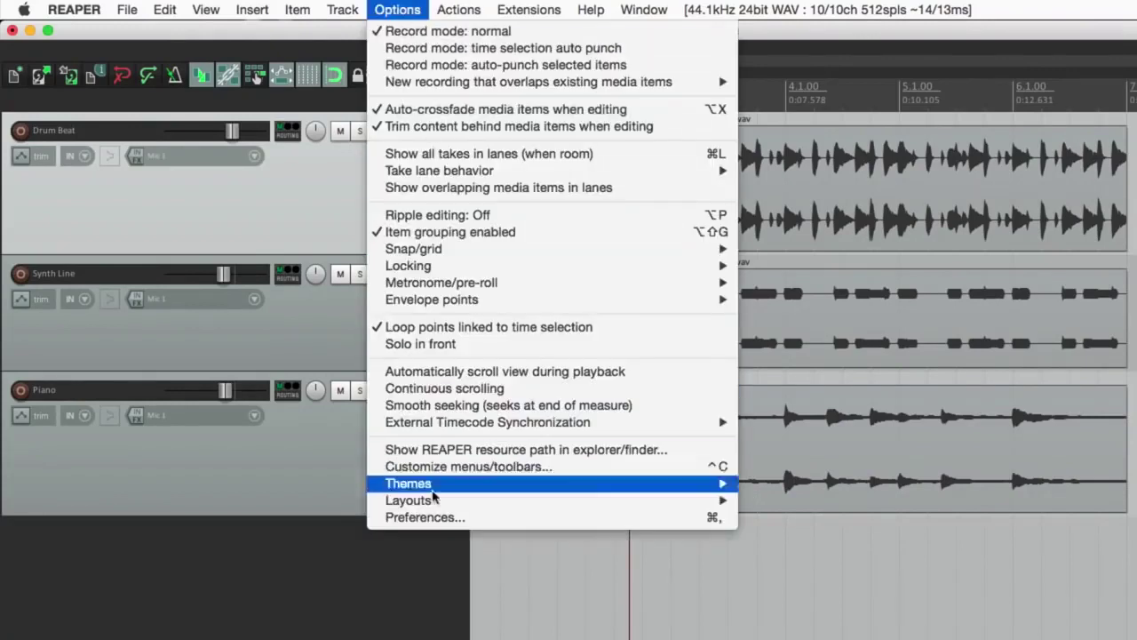
pyautogui.moveTo(430, 504)
pyautogui.moveTo(751, 622)
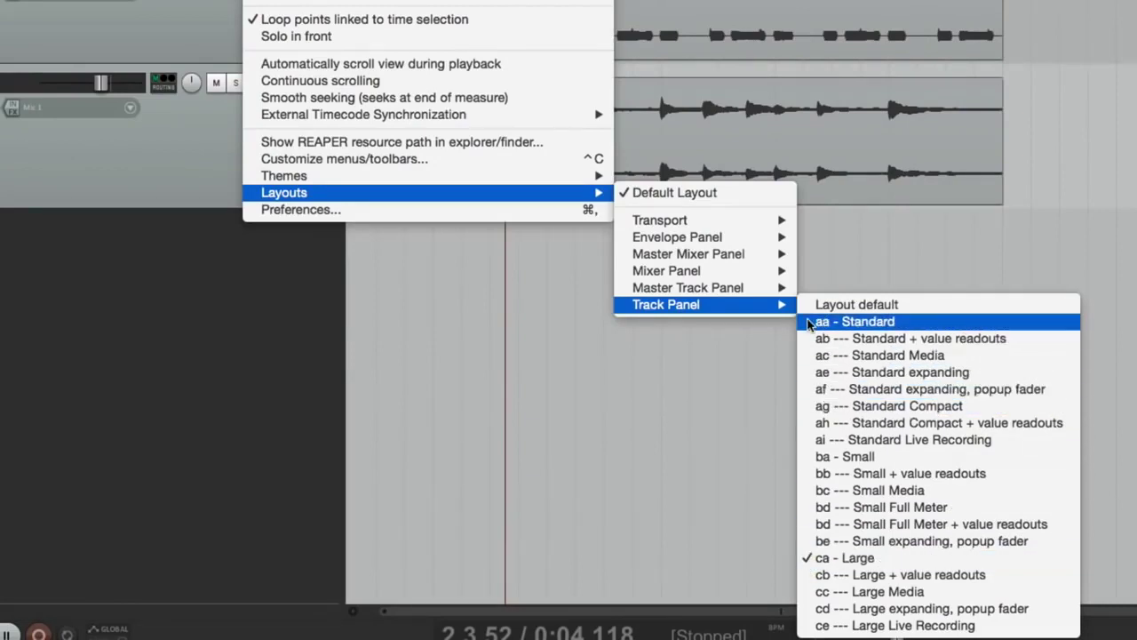
pyautogui.click(853, 322)
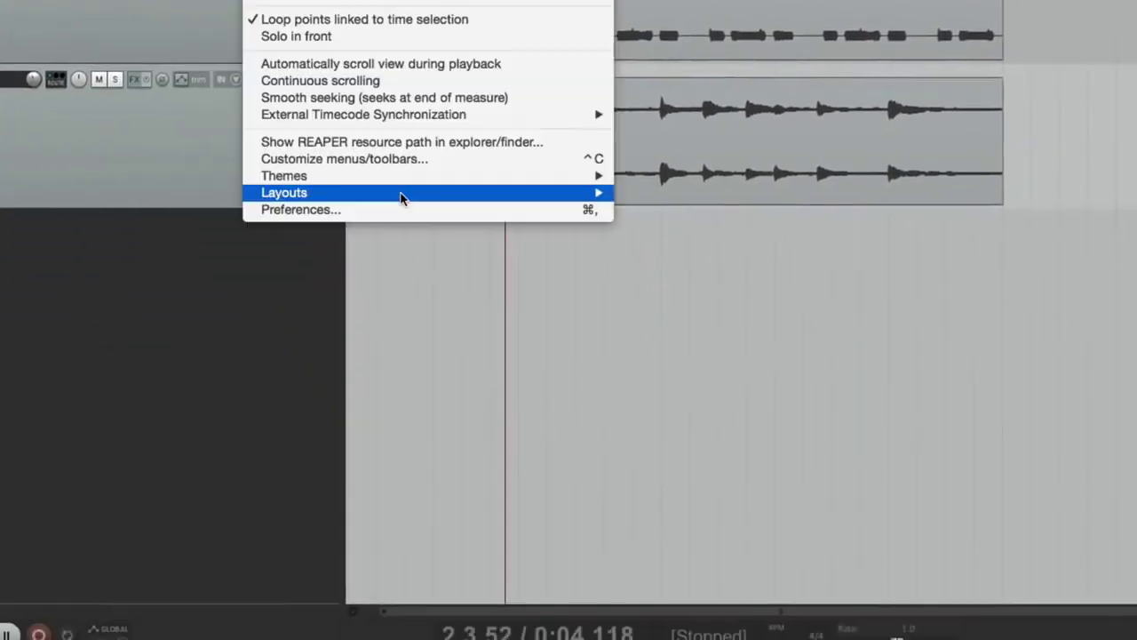
# Step: Switch the track panel layout to bd --- Small Full Meter
pyautogui.moveTo(488, 381)
pyautogui.moveTo(657, 307)
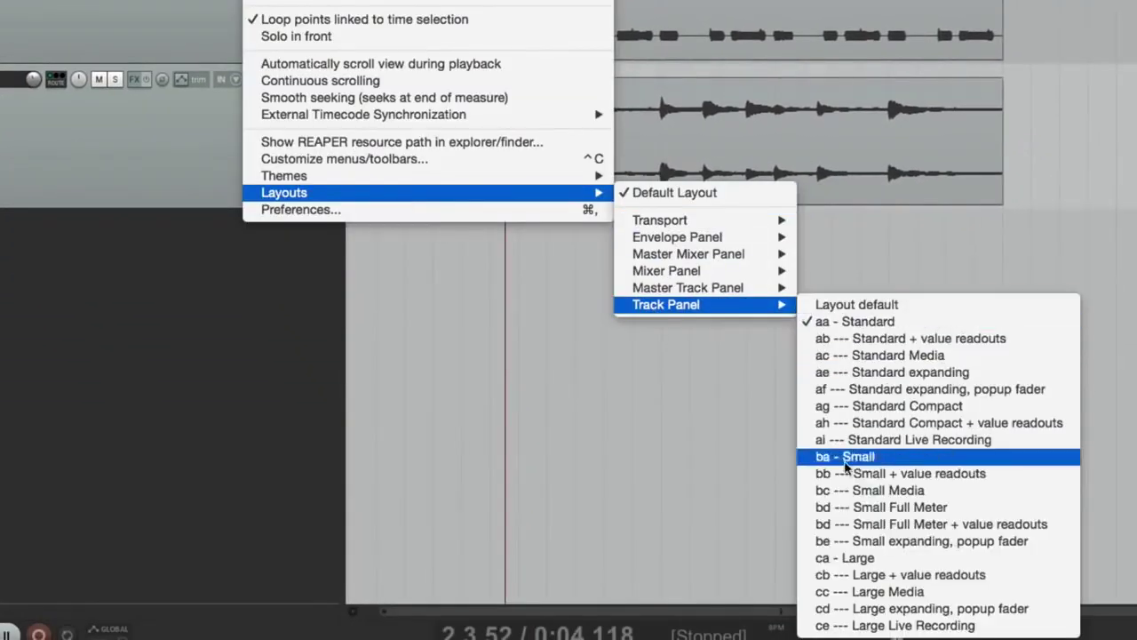
pyautogui.click(798, 507)
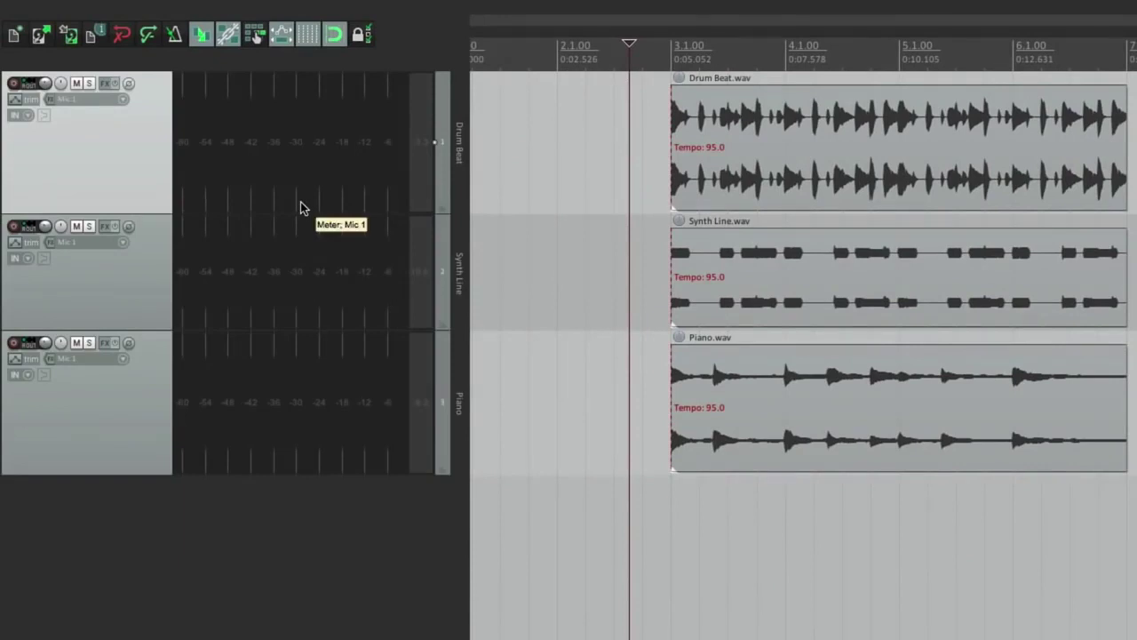
# Step: Play the arrangement from just before measure 3 to watch the enlarged track meters, and stop playback
pyautogui.click(652, 115)
pyautogui.press('space')
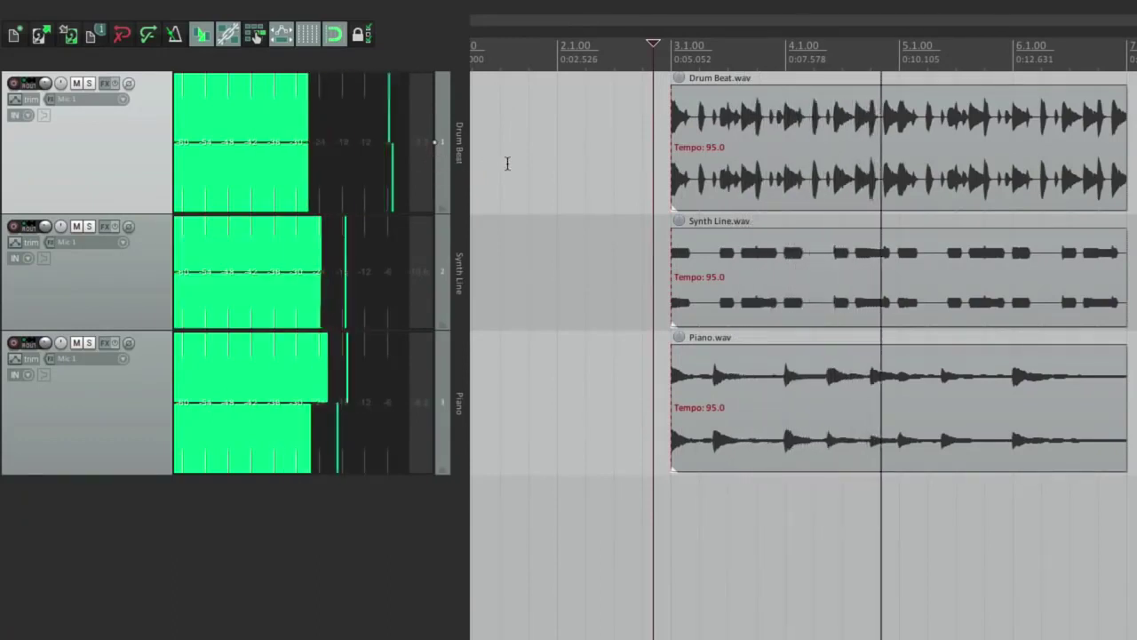
pyautogui.press('space')
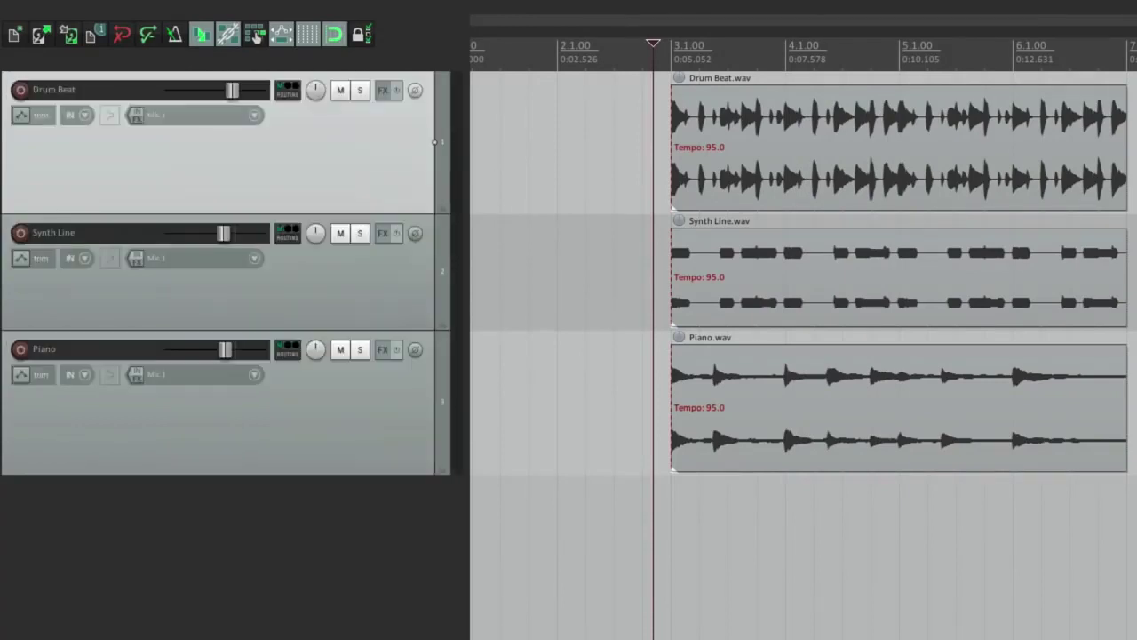
# Step: Replay the arrangement into measure 3 to check the full-height meters on all three tracks, and stop playback
pyautogui.press('space')
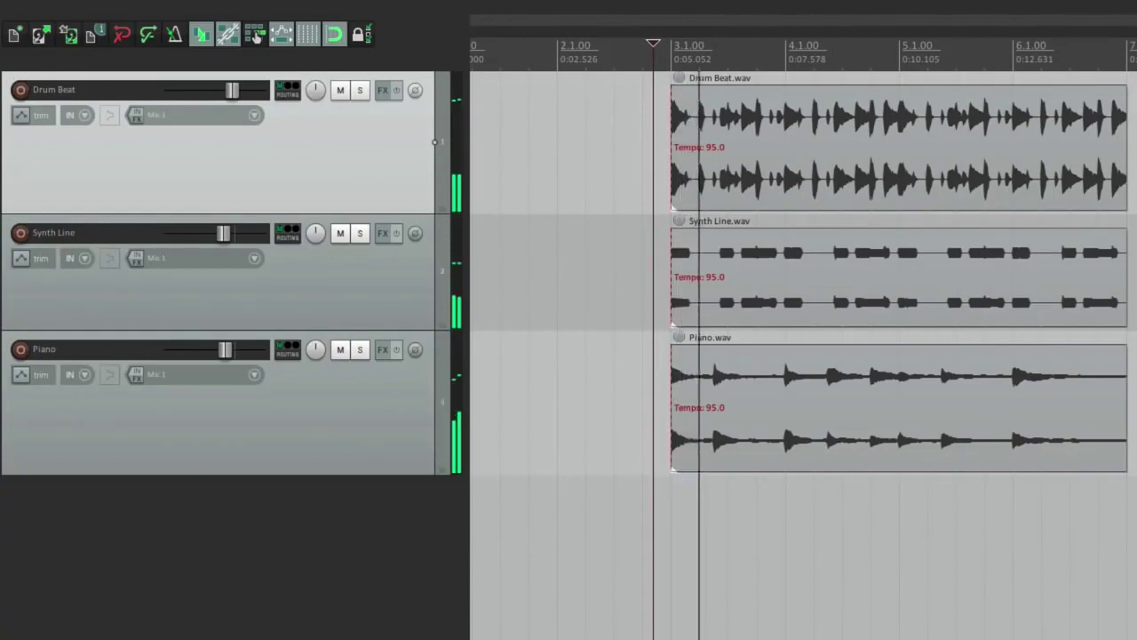
pyautogui.press('space')
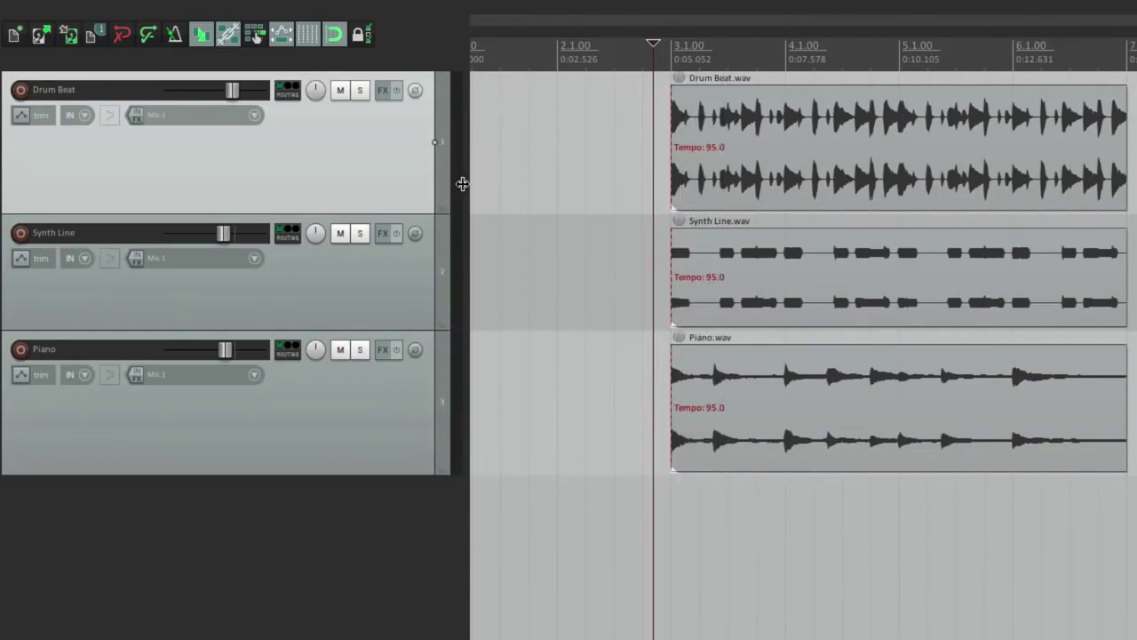
# Step: Show the mixer and switch the mixer panel layout to ea - Strip
pyautogui.hotkey('ctrl', 'm')
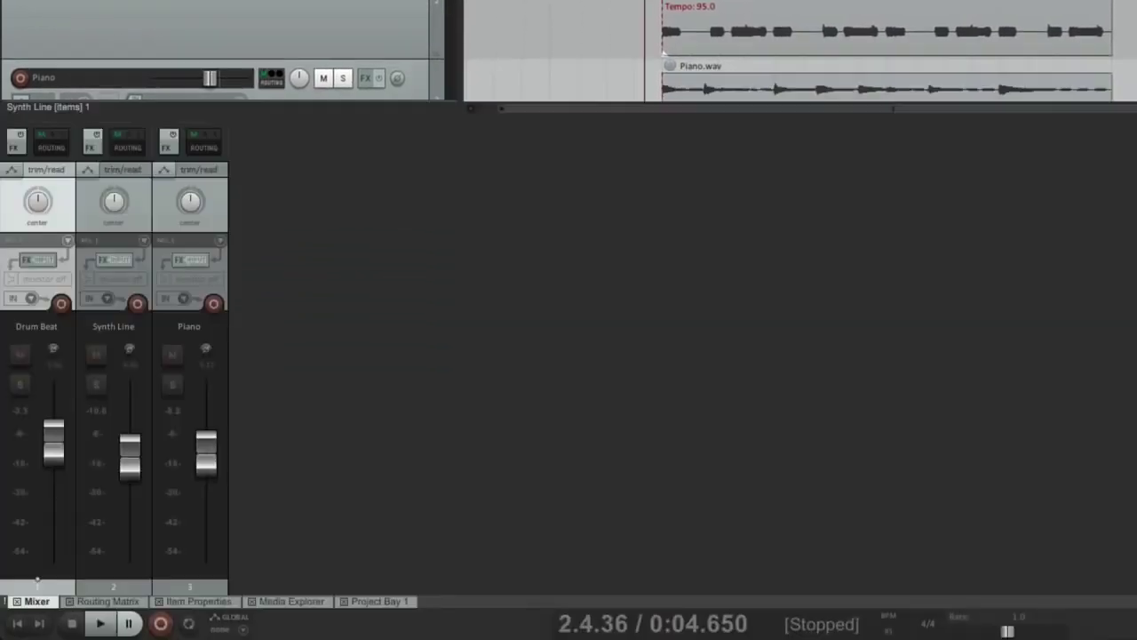
pyautogui.click(382, 1)
pyautogui.moveTo(702, 188)
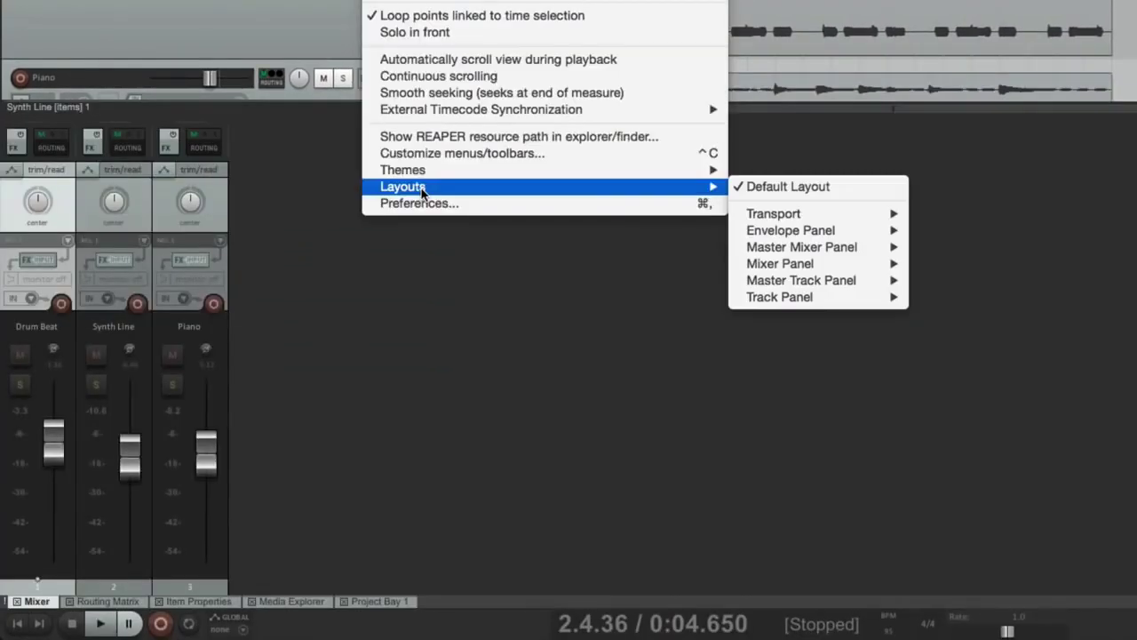
pyautogui.moveTo(746, 267)
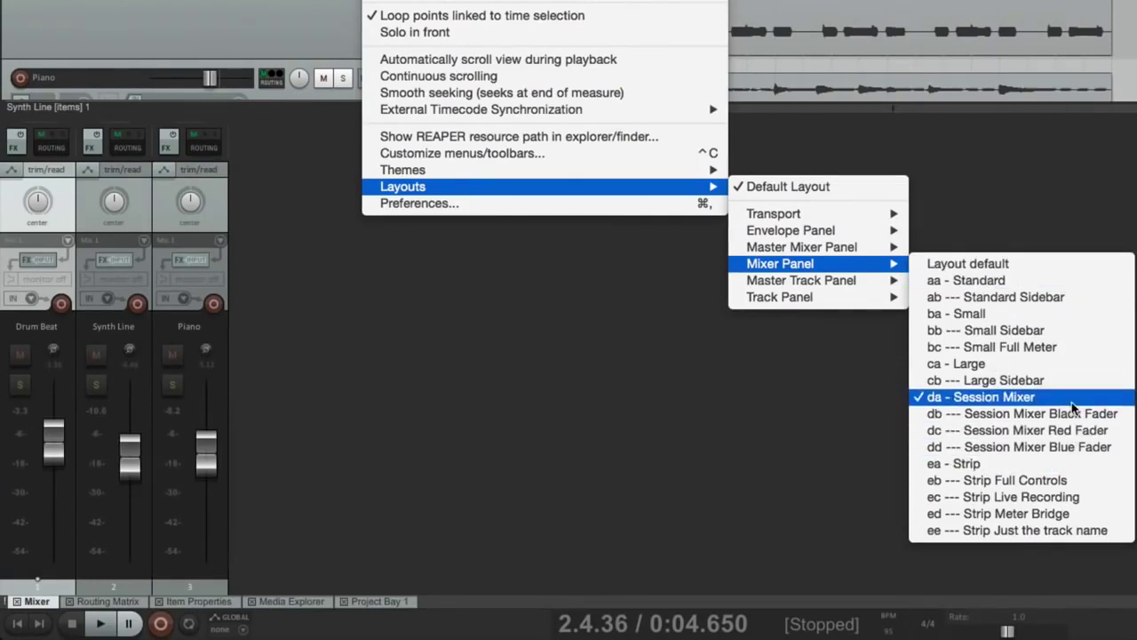
pyautogui.click(1065, 465)
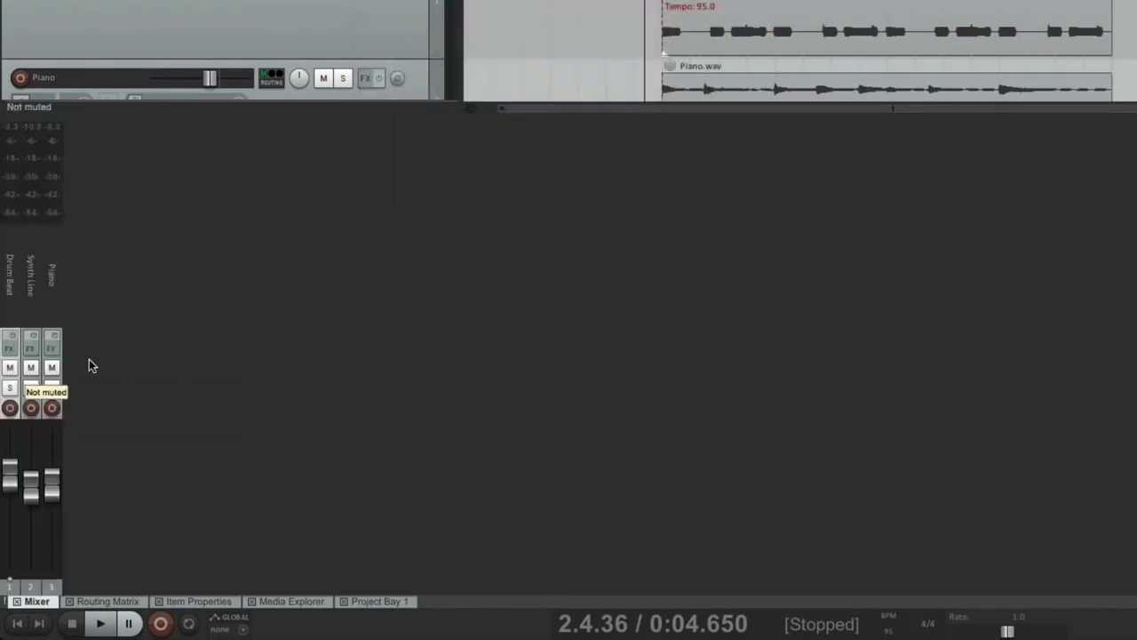
# Step: Switch the mixer panel layout to cb --- Large Sidebar
pyautogui.click(391, 0)
pyautogui.moveTo(444, 186)
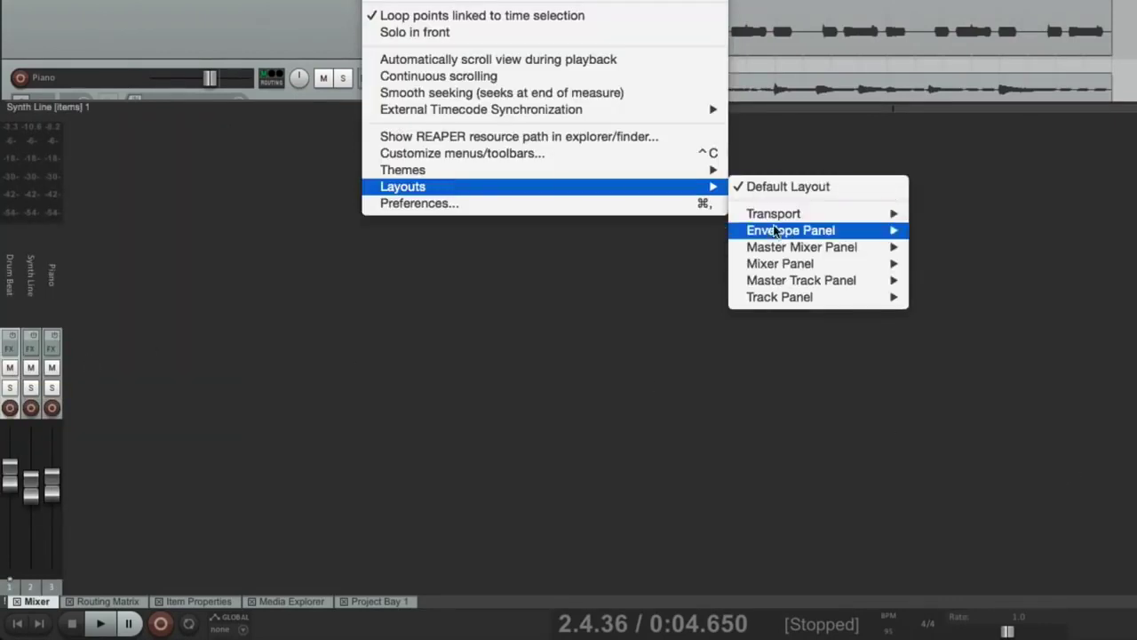
pyautogui.moveTo(782, 264)
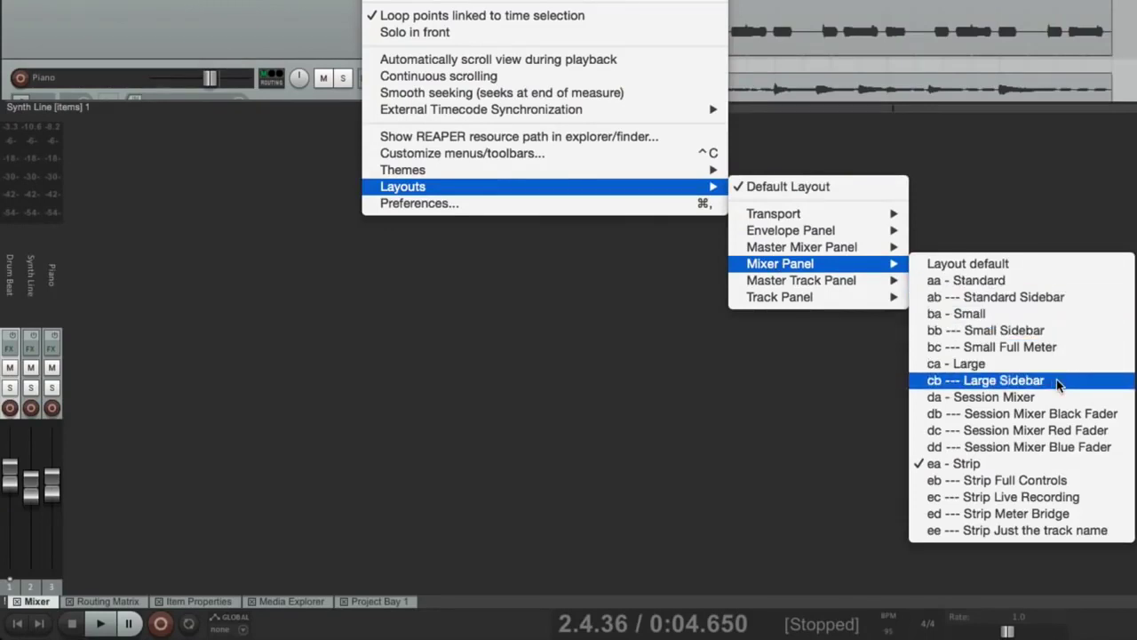
pyautogui.click(995, 380)
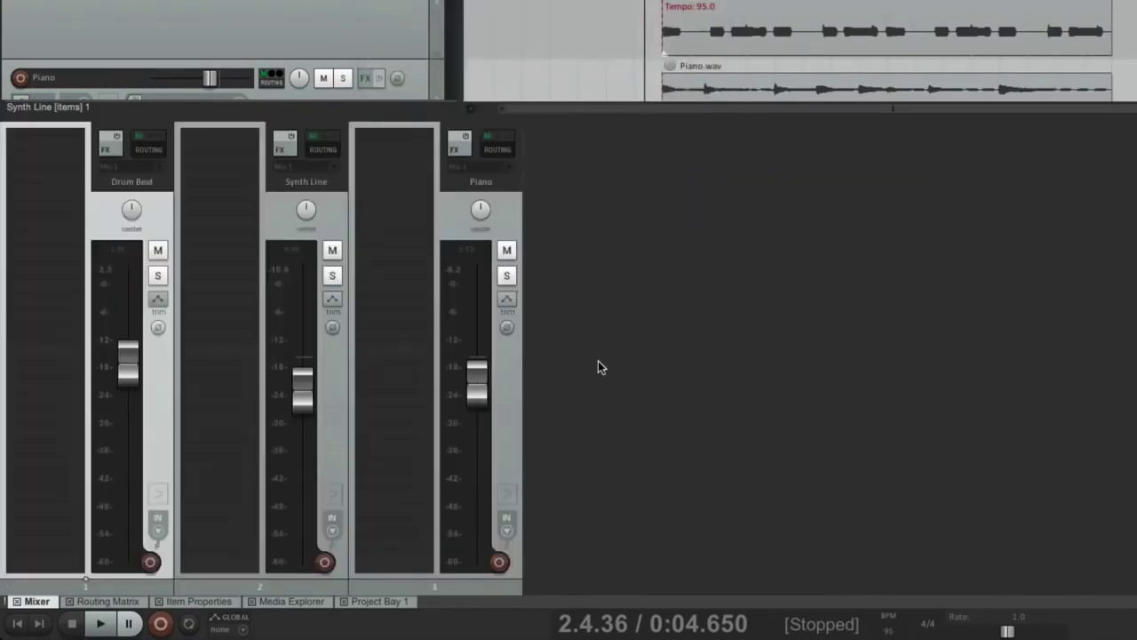
pyautogui.click(391, 0)
pyautogui.moveTo(480, 190)
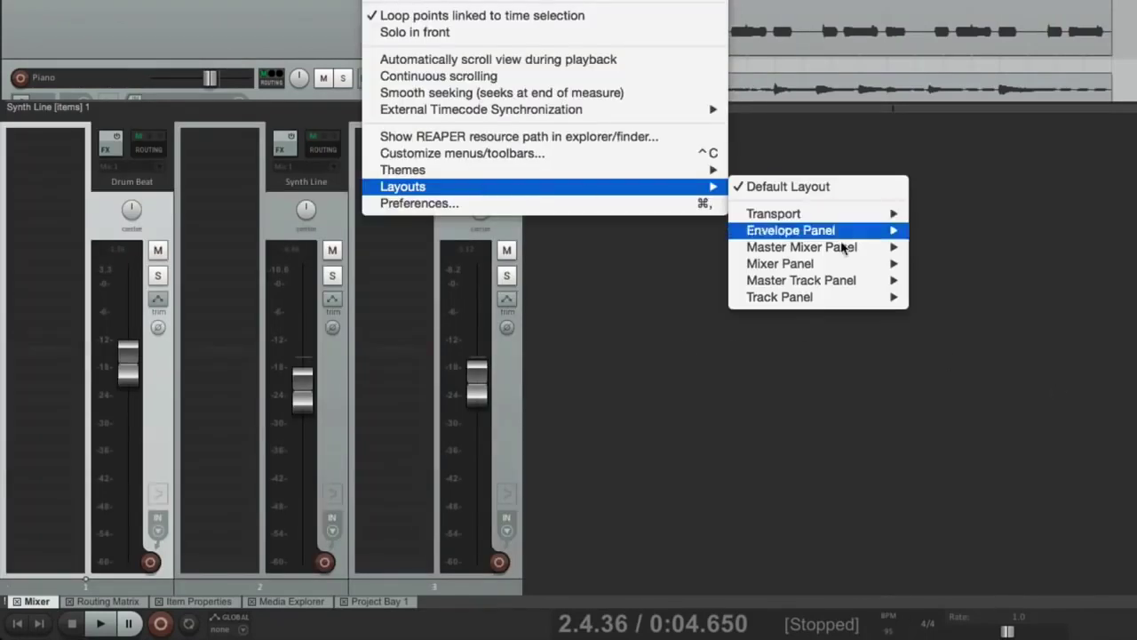
pyautogui.moveTo(824, 271)
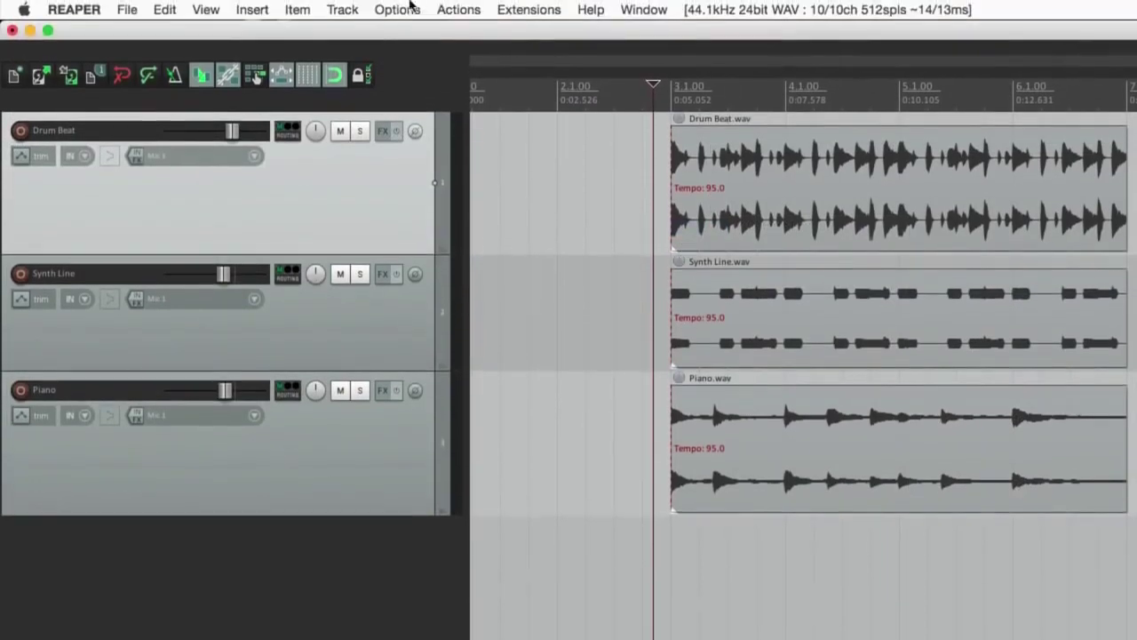
# Step: Open the REAPER preferences and look through the full list of settings categories
pyautogui.click(404, 9)
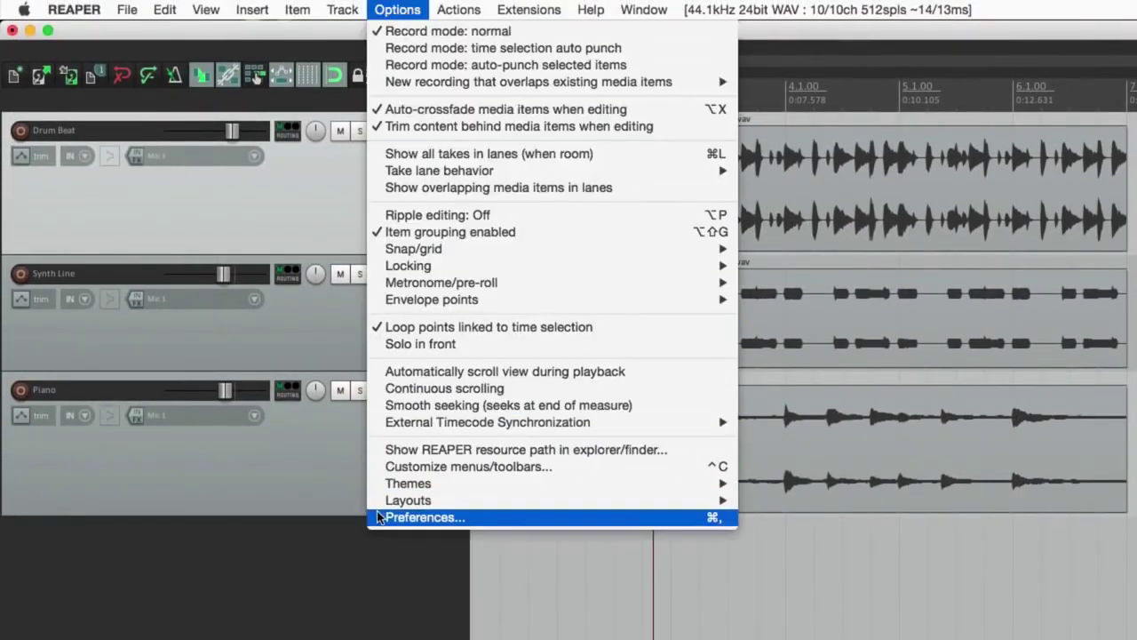
pyautogui.click(425, 517)
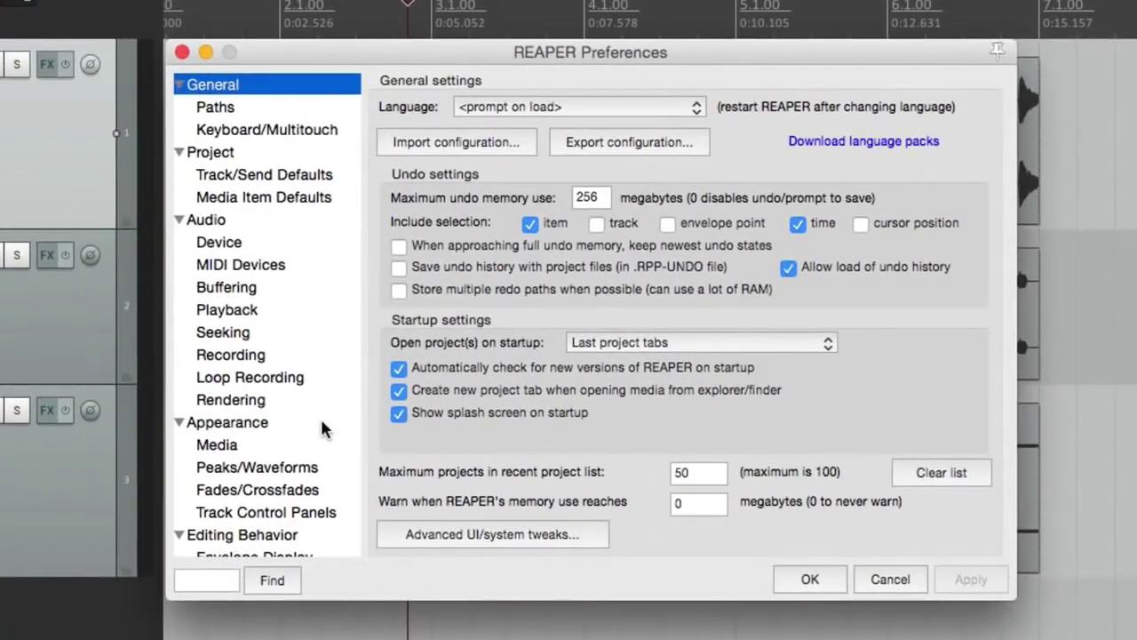
pyautogui.scroll(-5, 309, 209)
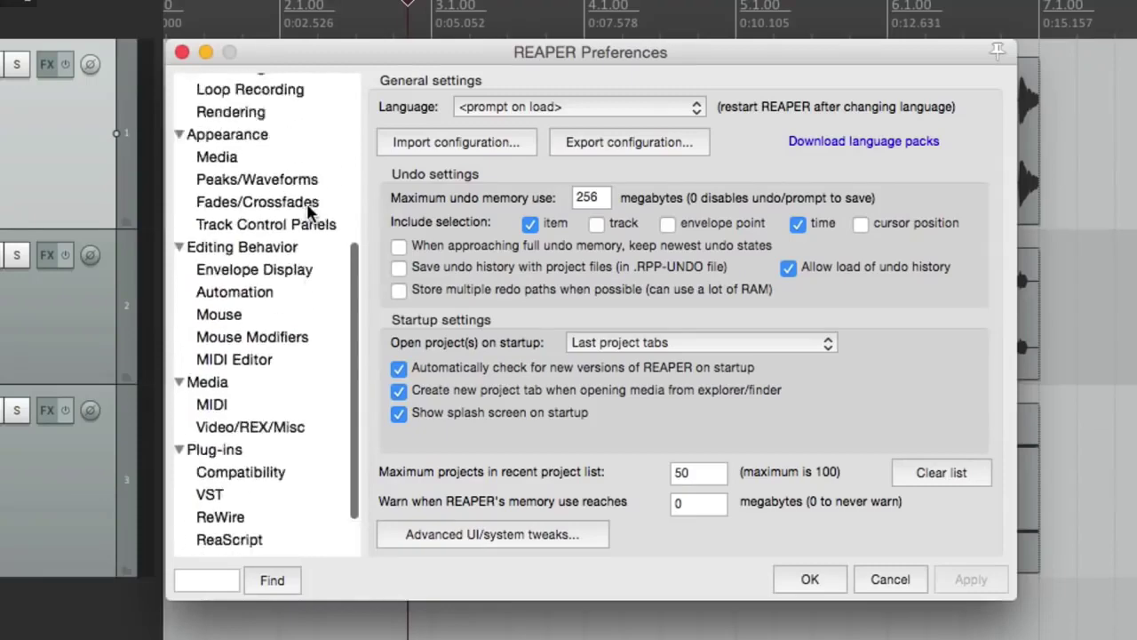
pyautogui.scroll(5, 310, 209)
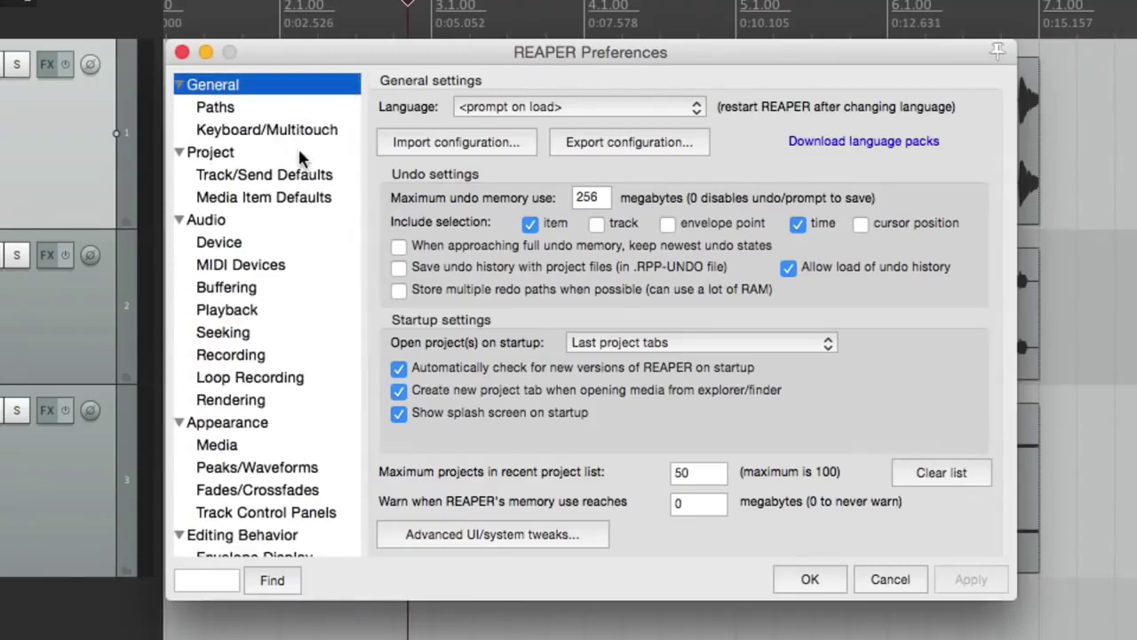
# Step: View the Project, Audio, Device and Appearance settings pages in the preferences
pyautogui.click(300, 155)
pyautogui.click(299, 222)
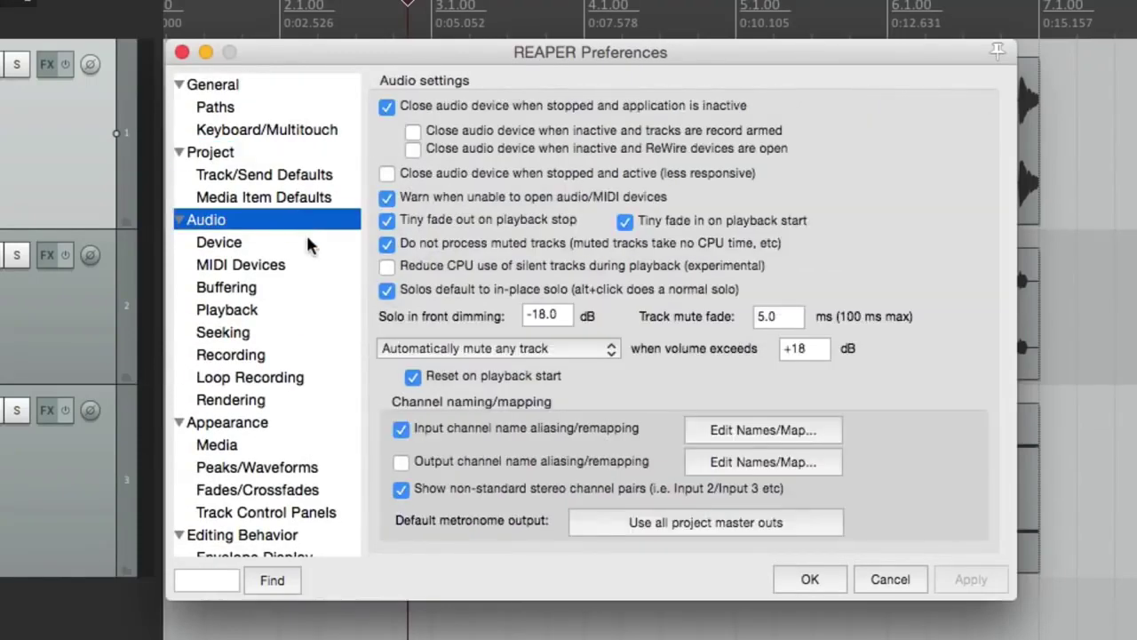
pyautogui.click(310, 246)
pyautogui.click(295, 430)
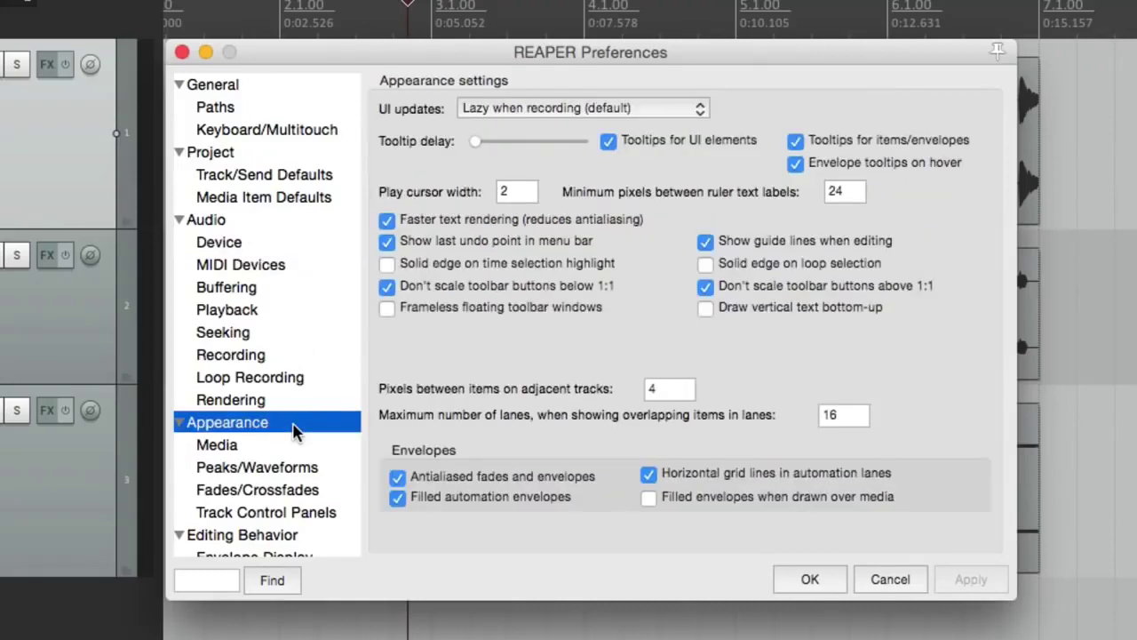